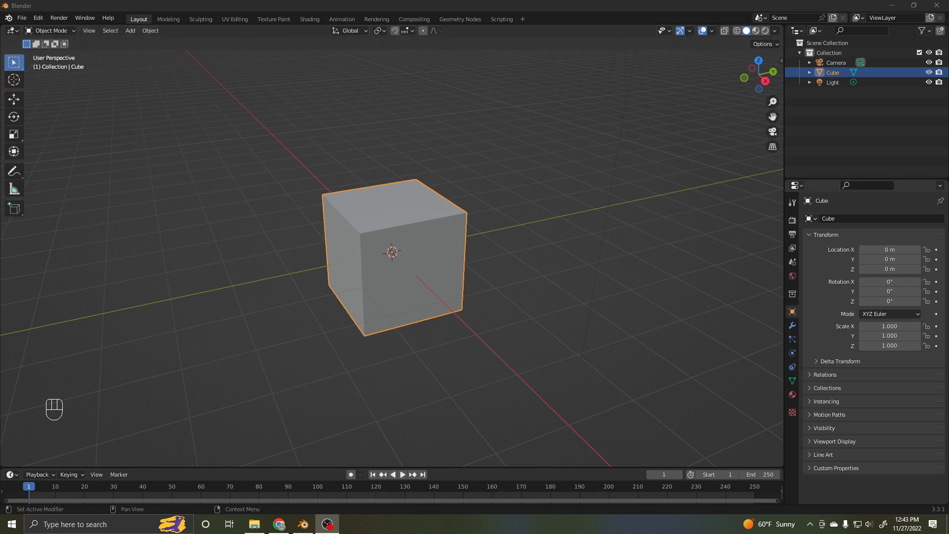
Add a Subdivision Surface modifier with viewport level 3 to the cube and apply it.
{"action": "left_click", "coordinate": [792, 326]}
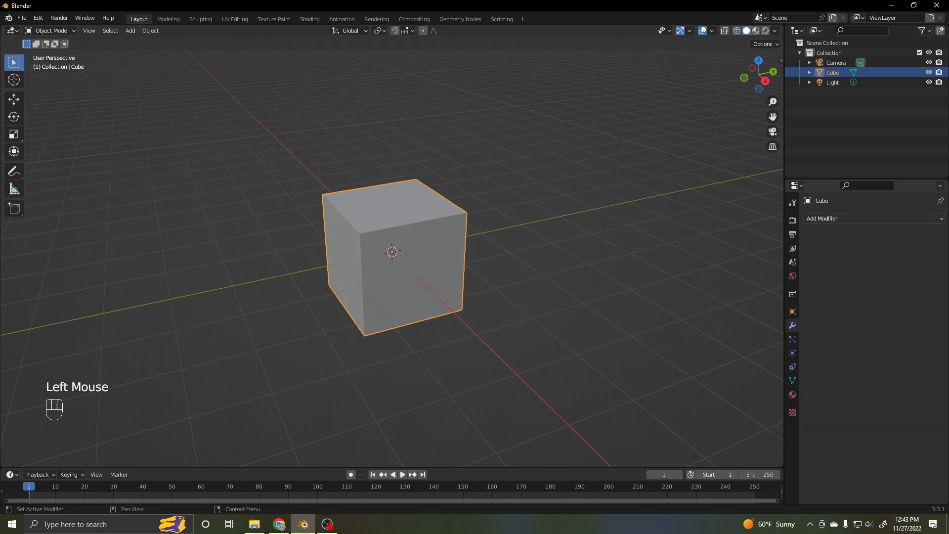
{"action": "left_click", "coordinate": [872, 218]}
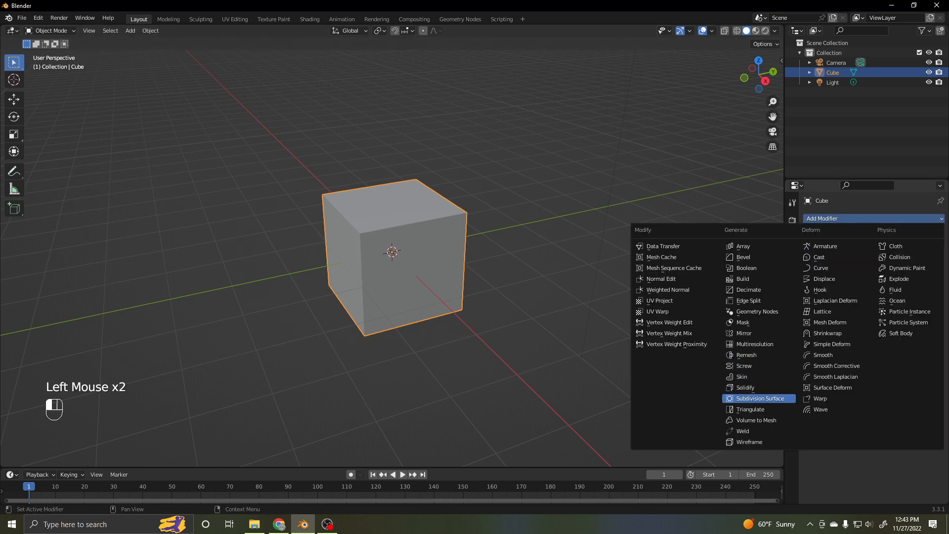
{"action": "left_click", "coordinate": [760, 399]}
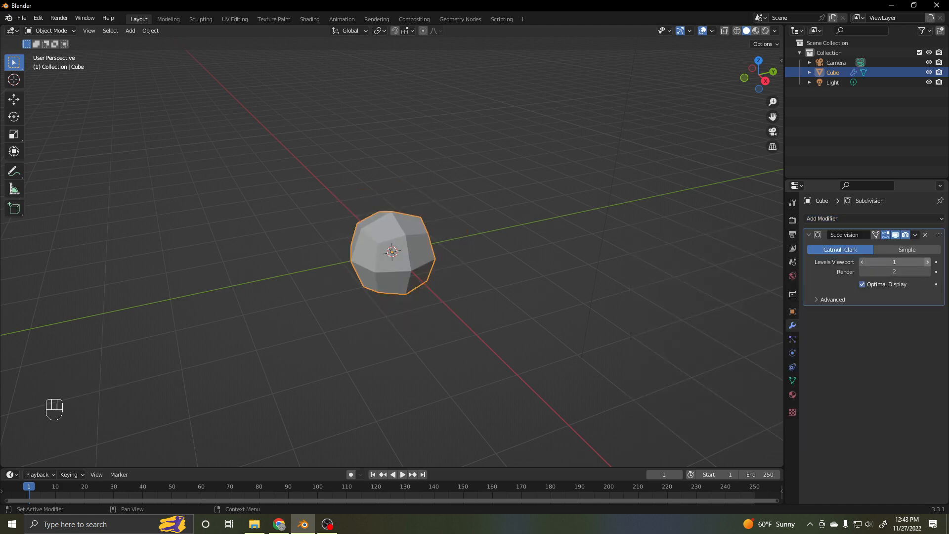
{"action": "left_click", "coordinate": [928, 262]}
{"action": "left_click", "coordinate": [927, 262]}
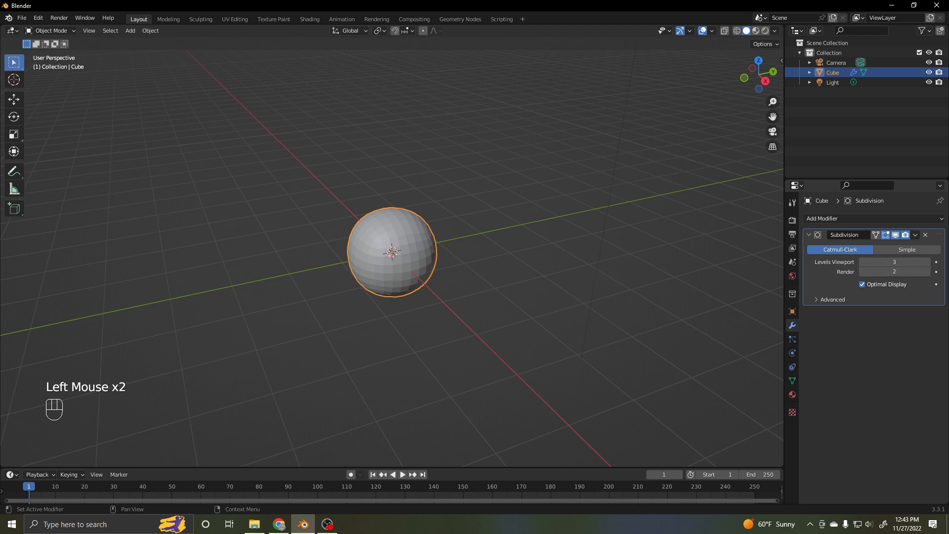
{"action": "left_click", "coordinate": [915, 235]}
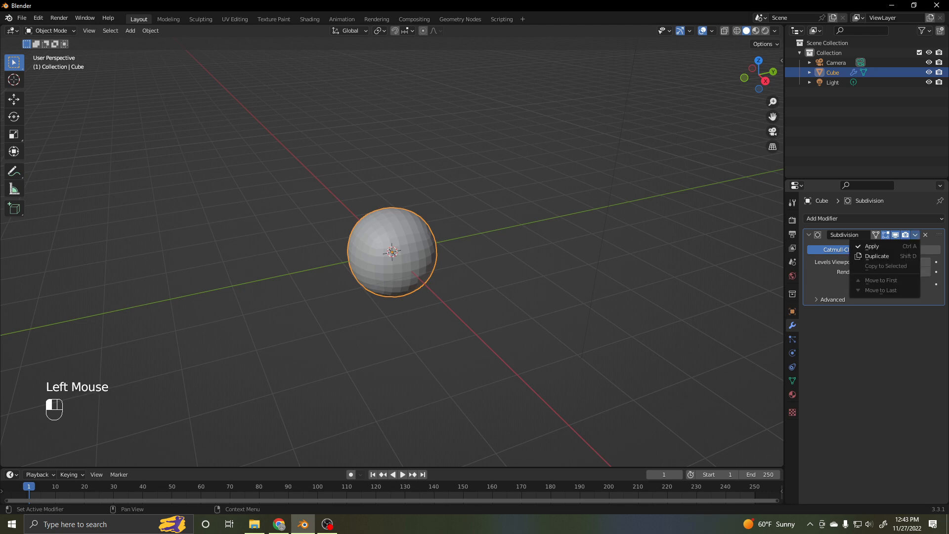
{"action": "left_click", "coordinate": [884, 246]}
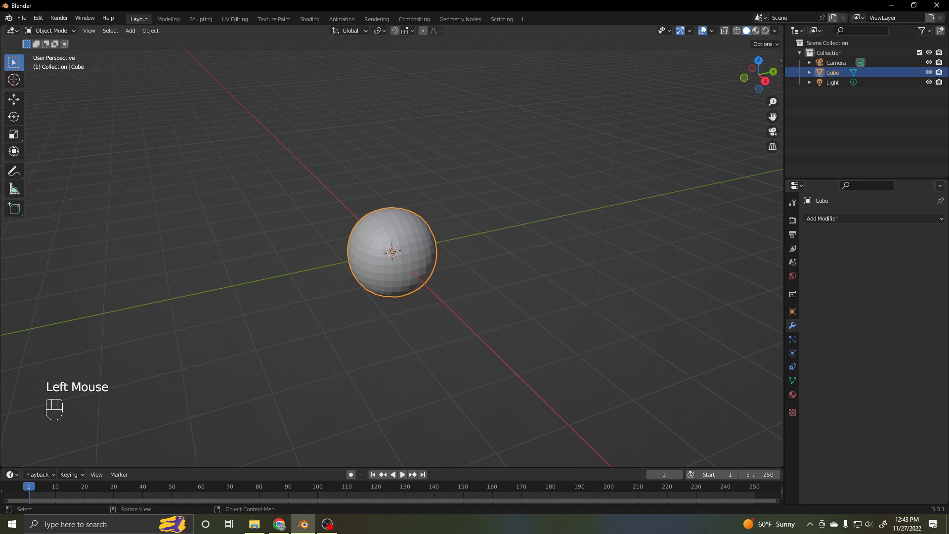
In Edit Mode, enable proportional editing and pull a side vertex and a lower vertex of the sphere outward with a 1 m influence.
{"action": "key", "text": "Tab"}
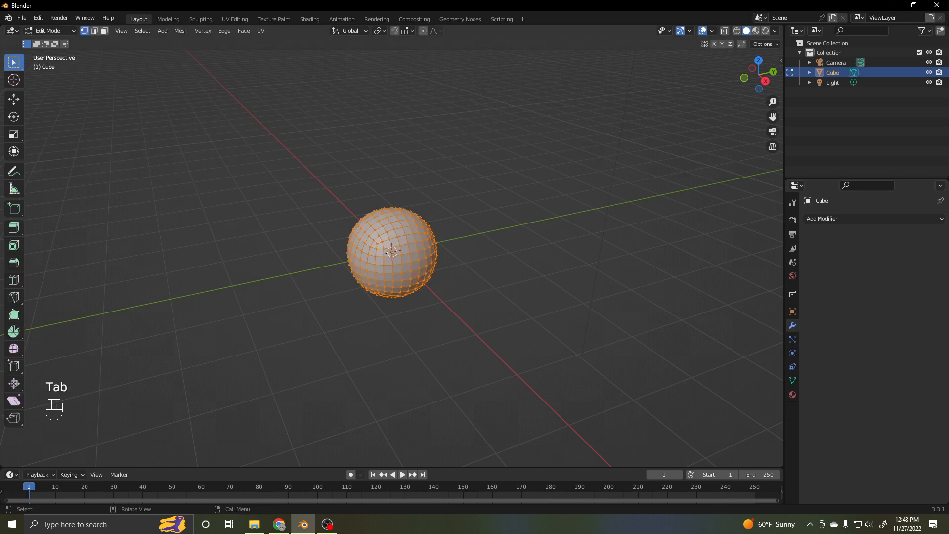
{"action": "left_click", "coordinate": [430, 246]}
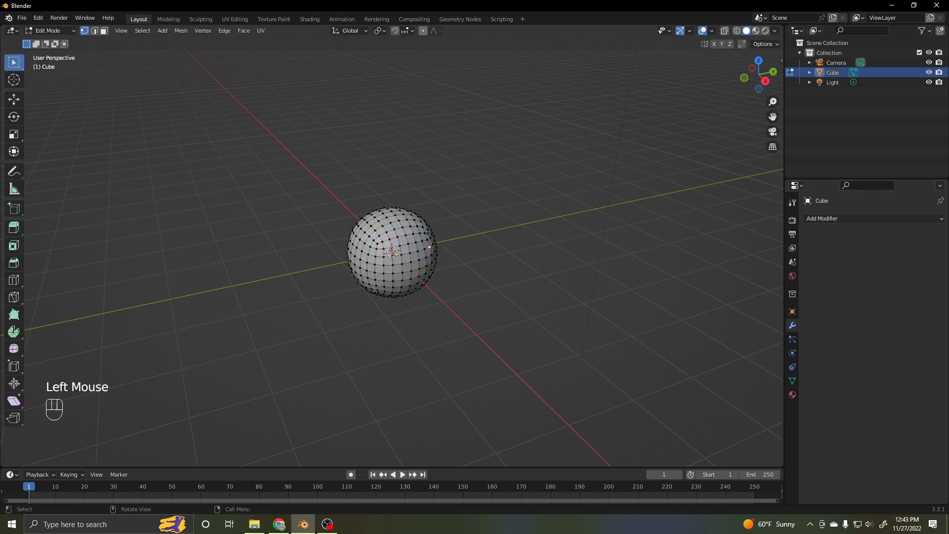
{"action": "left_click", "coordinate": [423, 30]}
{"action": "middle_click_drag", "start_coordinate": [430, 247], "coordinate": [396, 252]}
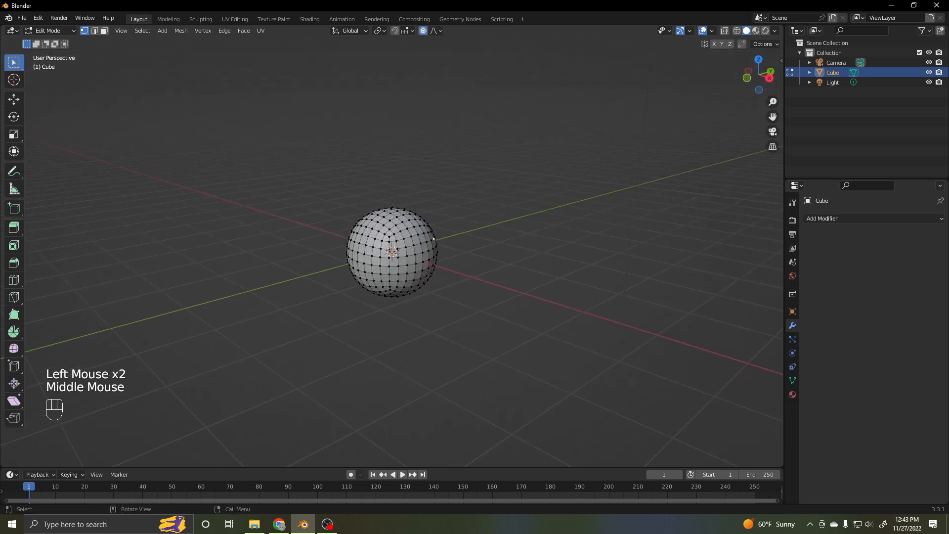
{"action": "key", "text": "g"}
{"action": "left_click", "coordinate": [440, 239]}
{"action": "left_click", "coordinate": [419, 289]}
{"action": "key", "text": "g"}
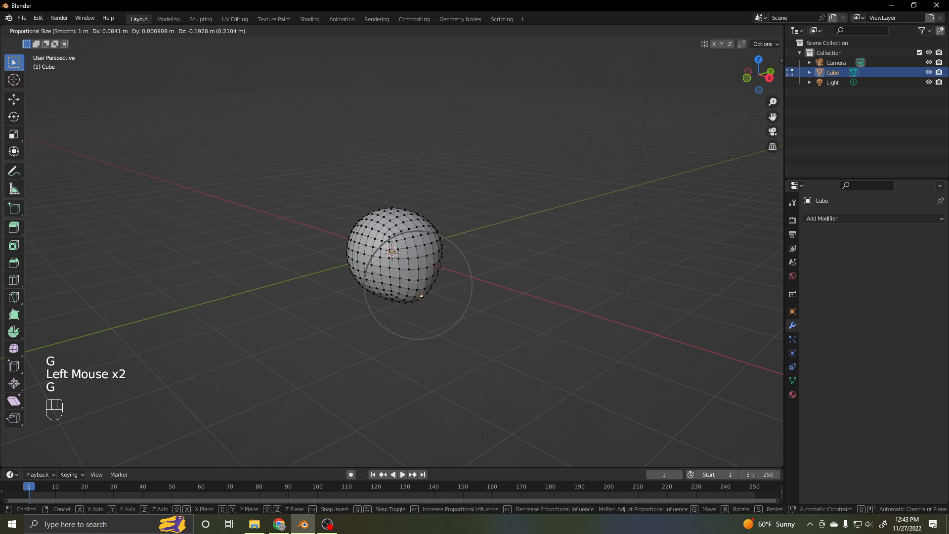
{"action": "left_click", "coordinate": [419, 289]}
Pull one vertex on the sphere's opposite side and one near its top outward.
{"action": "left_click", "coordinate": [351, 240]}
{"action": "key", "text": "g"}
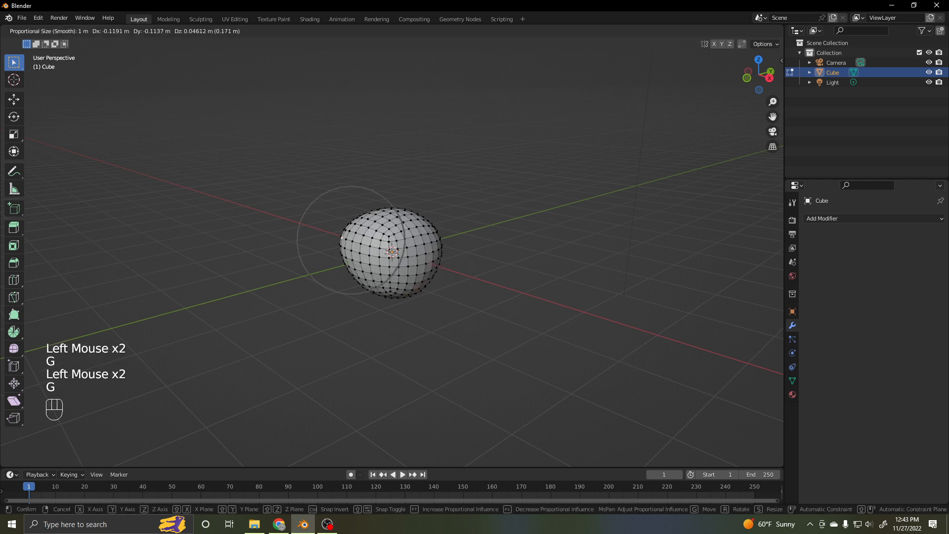
{"action": "left_click", "coordinate": [341, 240]}
{"action": "left_click", "coordinate": [383, 211]}
{"action": "key", "text": "g"}
{"action": "left_click", "coordinate": [383, 205]}
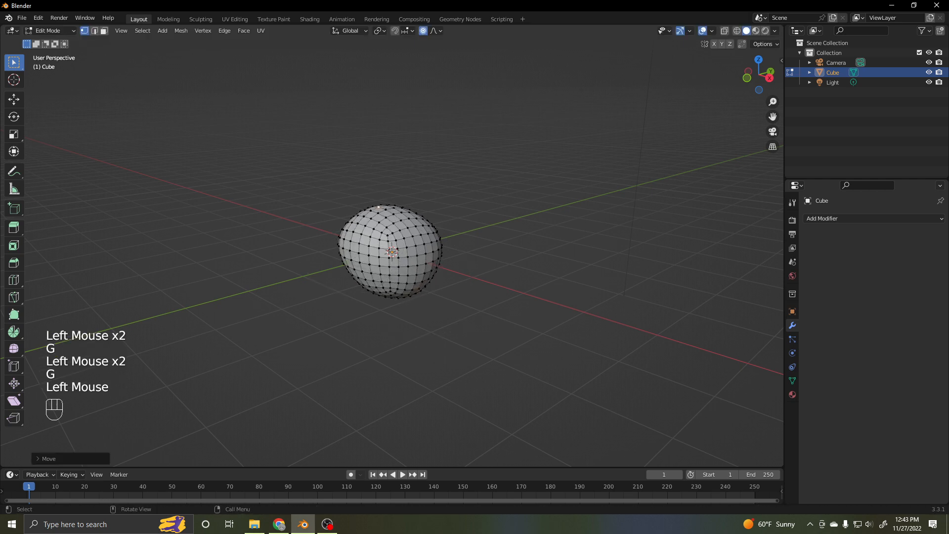
Pull two more vertices on the sphere's underside downward with proportional editing.
{"action": "middle_click_drag", "start_coordinate": [384, 205], "coordinate": [410, 214]}
{"action": "left_click", "coordinate": [419, 289]}
{"action": "key", "text": "g"}
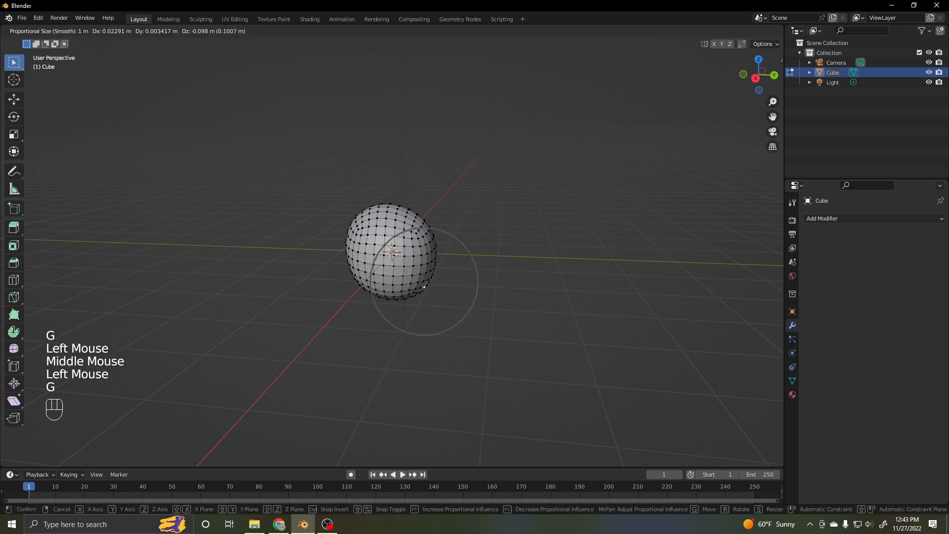
{"action": "left_click", "coordinate": [424, 286]}
{"action": "middle_click_drag", "start_coordinate": [425, 286], "coordinate": [342, 258]}
{"action": "left_click", "coordinate": [409, 292]}
{"action": "key", "text": "g"}
{"action": "left_click", "coordinate": [403, 317]}
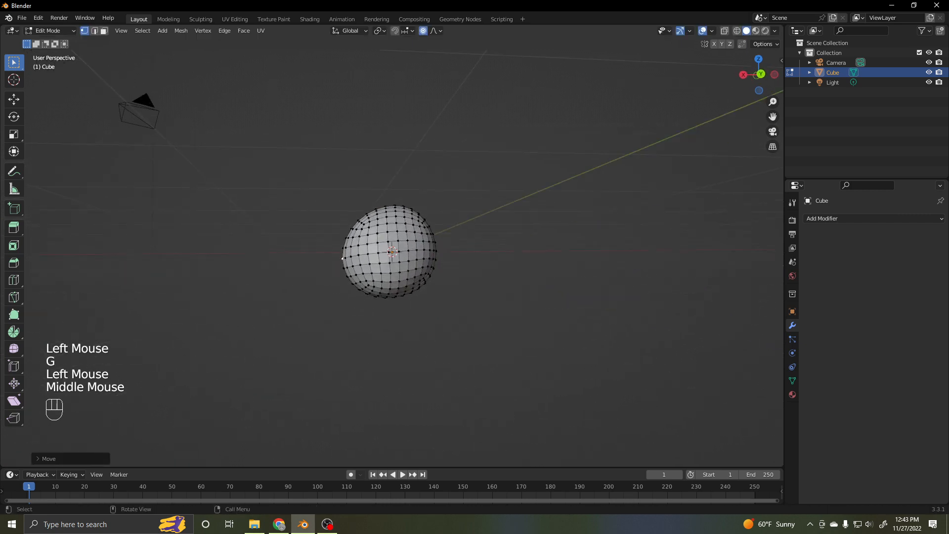
Nudge a mid-height vertex and an upper vertex on the far sides of the mesh slightly outward.
{"action": "left_click", "coordinate": [420, 257]}
{"action": "key", "text": "g"}
{"action": "left_click", "coordinate": [422, 256]}
{"action": "middle_click_drag", "start_coordinate": [422, 256], "coordinate": [346, 253]}
{"action": "left_click", "coordinate": [371, 217]}
{"action": "key", "text": "g"}
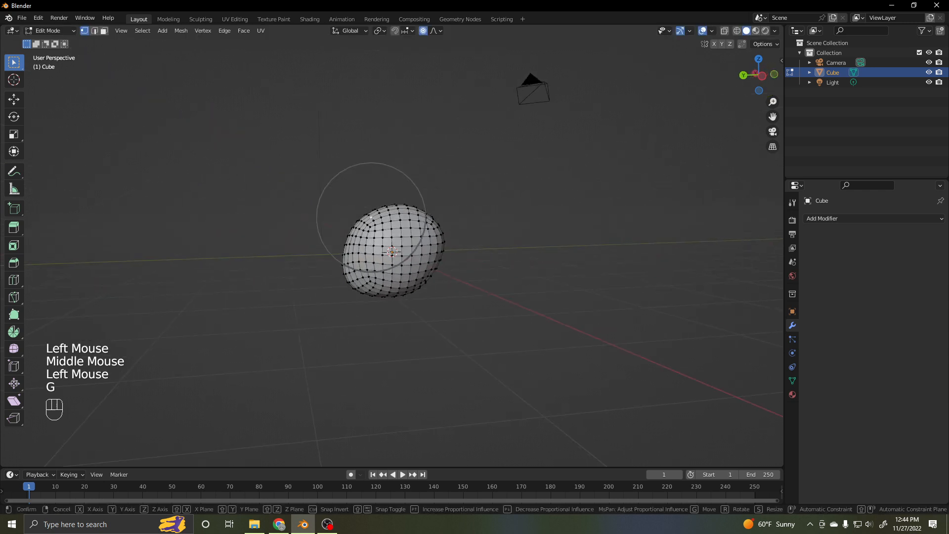
{"action": "left_click", "coordinate": [366, 216]}
Reduce the proportional editing size to 0.5645 m and slightly move a vertex on the side of the mesh.
{"action": "key", "text": "g"}
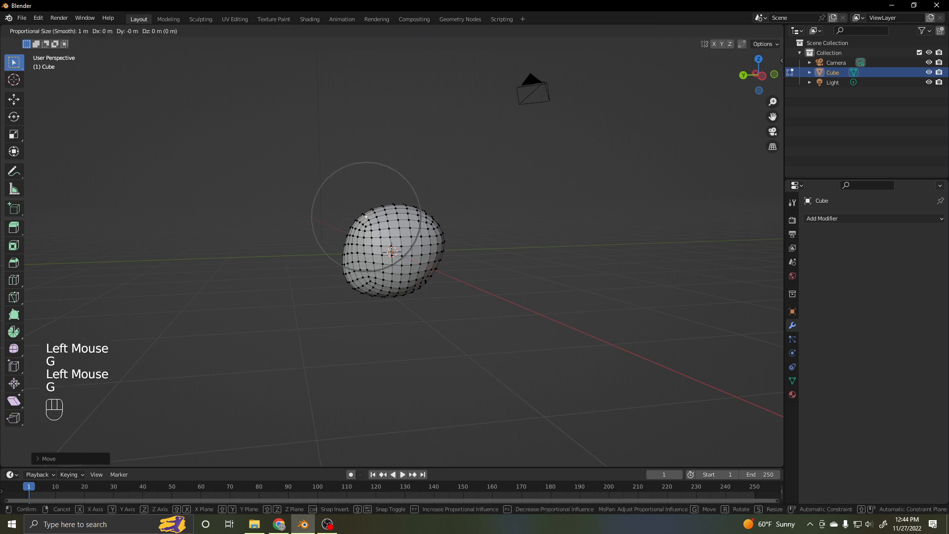
{"action": "scroll", "coordinate": [366, 217], "scroll_direction": "down", "scroll_amount": 1}
{"action": "scroll", "coordinate": [366, 217], "scroll_direction": "up", "scroll_amount": 4}
{"action": "scroll", "coordinate": [366, 216], "scroll_direction": "up", "scroll_amount": 1}
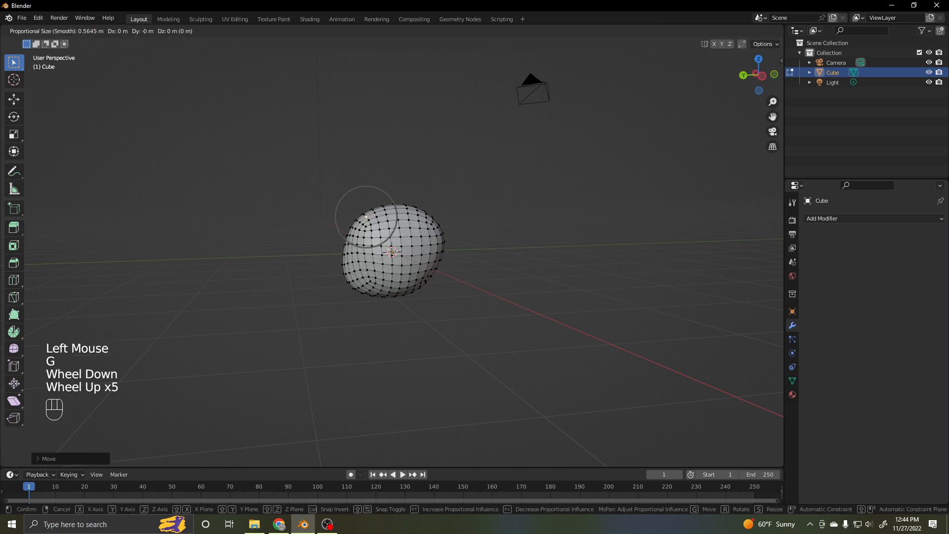
{"action": "left_click", "coordinate": [366, 217]}
{"action": "left_click", "coordinate": [411, 246]}
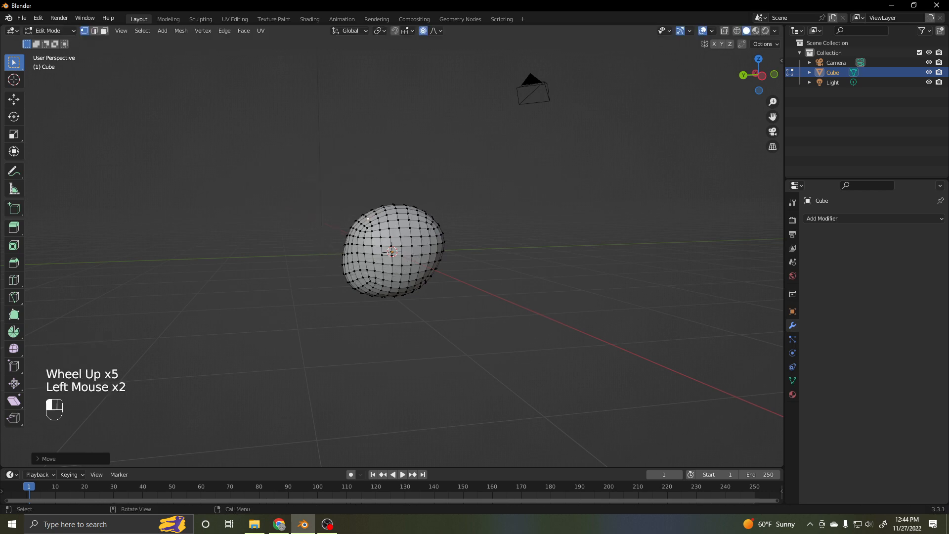
{"action": "key", "text": "g"}
{"action": "left_click", "coordinate": [412, 243]}
Push vertices on the positive Y side of the mesh inward by about 0.11 m to form a shallow dent.
{"action": "middle_click_drag", "start_coordinate": [411, 243], "coordinate": [464, 239]}
{"action": "key", "text": "g"}
{"action": "left_click", "coordinate": [432, 242]}
{"action": "left_click", "coordinate": [465, 239]}
{"action": "key", "text": "g"}
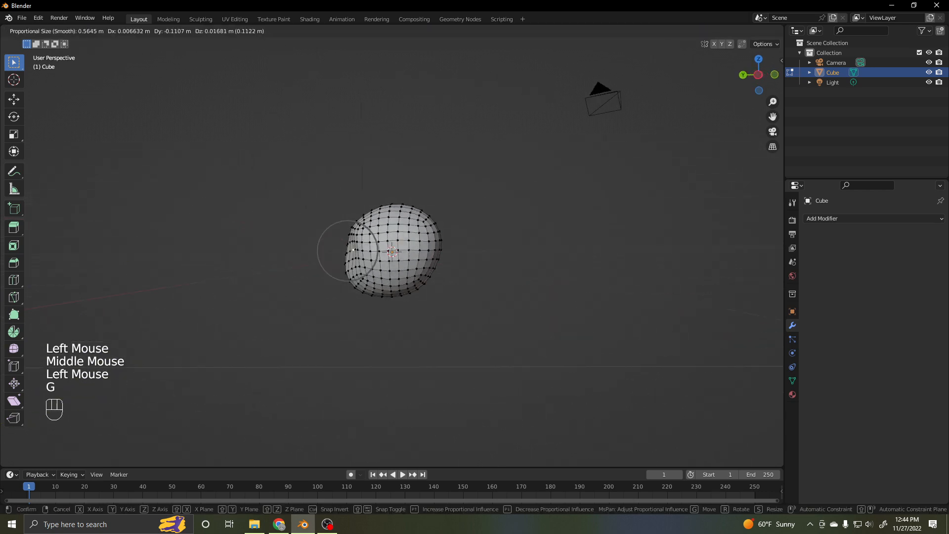
{"action": "left_click", "coordinate": [465, 241]}
Lower a vertex on the upper part of the mesh by about 0.06 m to flatten it slightly.
{"action": "middle_click_drag", "start_coordinate": [465, 241], "coordinate": [432, 241]}
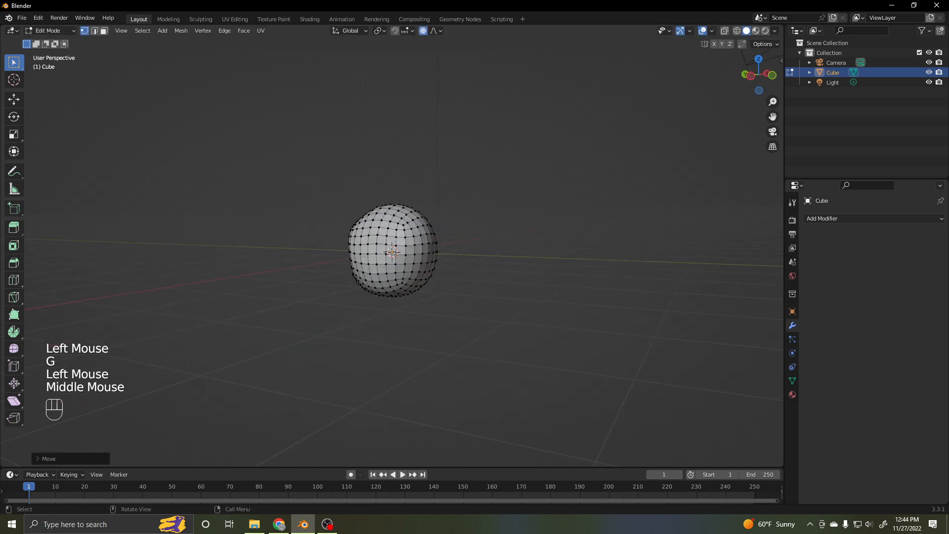
{"action": "left_click", "coordinate": [417, 221]}
{"action": "key", "text": "g"}
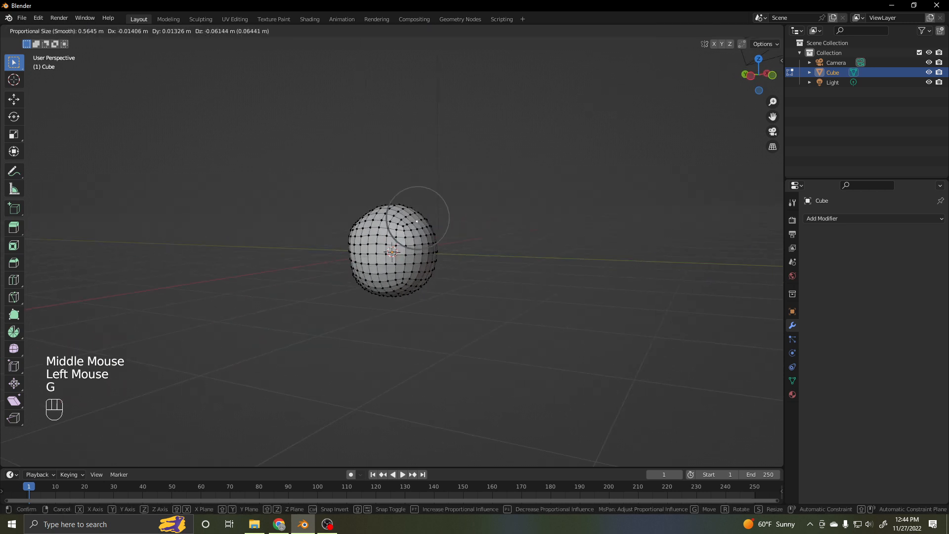
{"action": "left_click", "coordinate": [417, 221]}
Push two vertices on the bulging end of the mesh inward, by about 0.11 m and 0.08 m.
{"action": "middle_click_drag", "start_coordinate": [417, 221], "coordinate": [292, 204]}
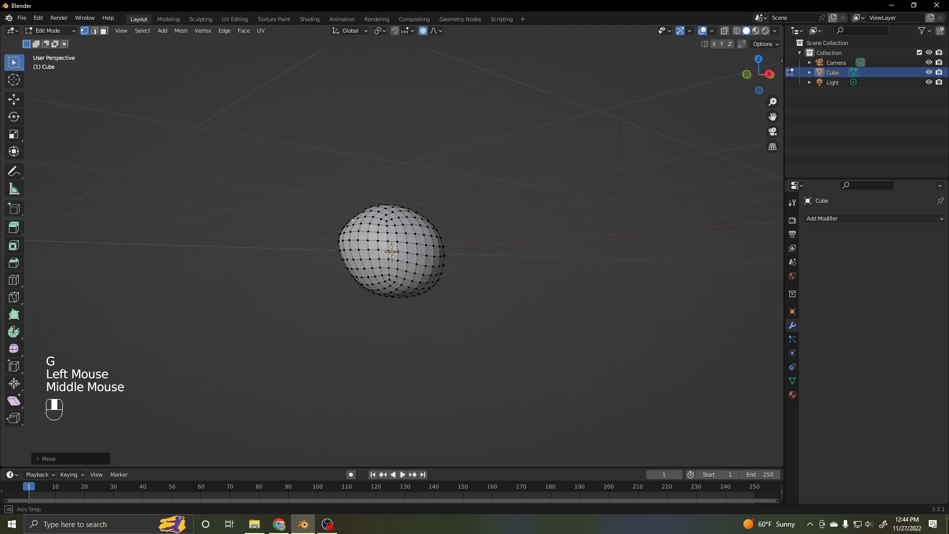
{"action": "left_click", "coordinate": [356, 252]}
{"action": "key", "text": "g"}
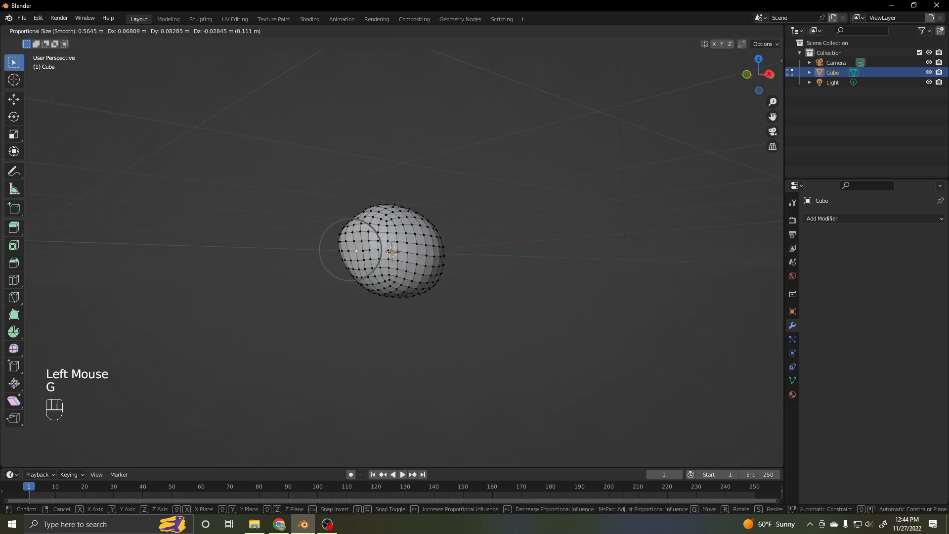
{"action": "left_click", "coordinate": [356, 253]}
{"action": "left_click", "coordinate": [340, 234]}
{"action": "key", "text": "g"}
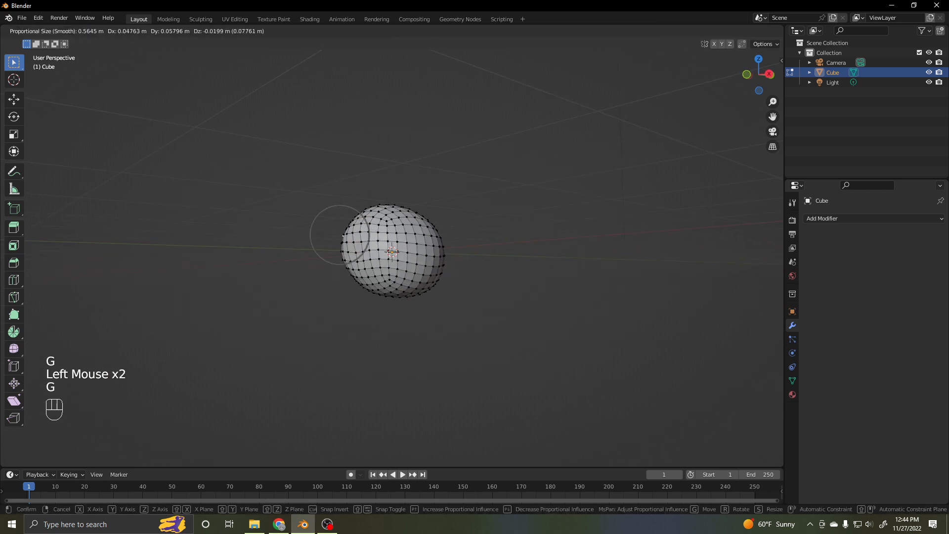
{"action": "left_click", "coordinate": [345, 236]}
Move two vertices on the lower side of the mesh slightly to make the surface more irregular.
{"action": "middle_click_drag", "start_coordinate": [344, 236], "coordinate": [531, 232]}
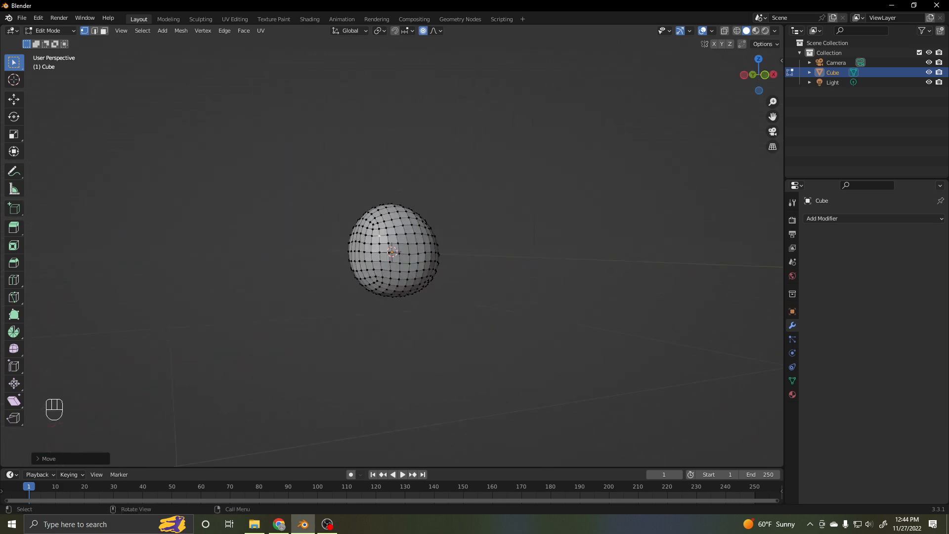
{"action": "left_click", "coordinate": [352, 262]}
{"action": "key", "text": "g"}
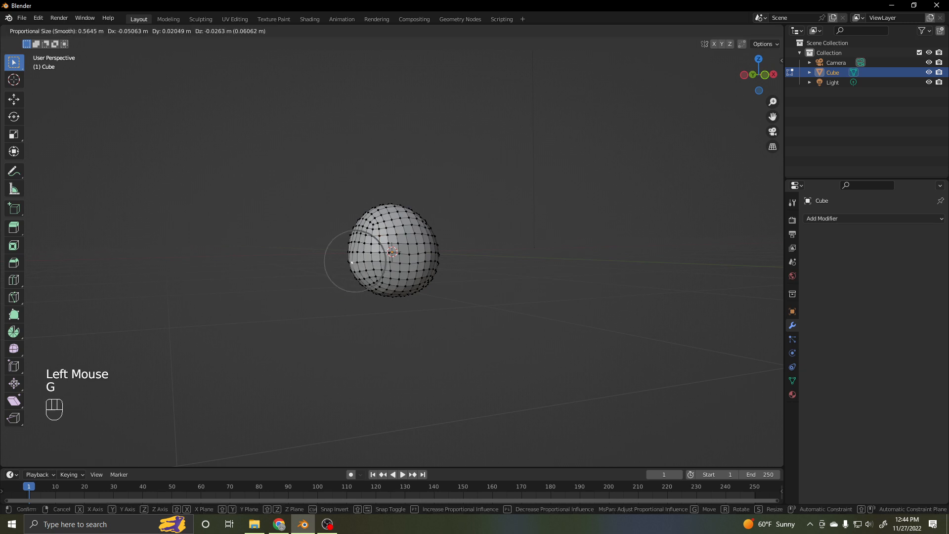
{"action": "left_click", "coordinate": [355, 261]}
{"action": "middle_click_drag", "start_coordinate": [355, 261], "coordinate": [393, 258]}
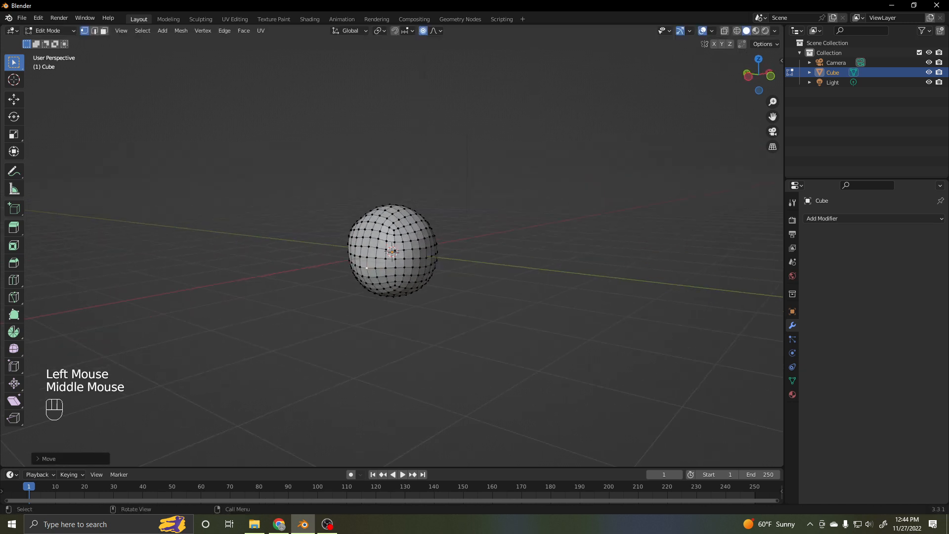
{"action": "left_click", "coordinate": [367, 268]}
{"action": "key", "text": "g"}
{"action": "left_click", "coordinate": [376, 227]}
Push a mid-height vertex on the positive X side of the mesh inward by about 0.14 m.
{"action": "middle_click_drag", "start_coordinate": [375, 226], "coordinate": [309, 224]}
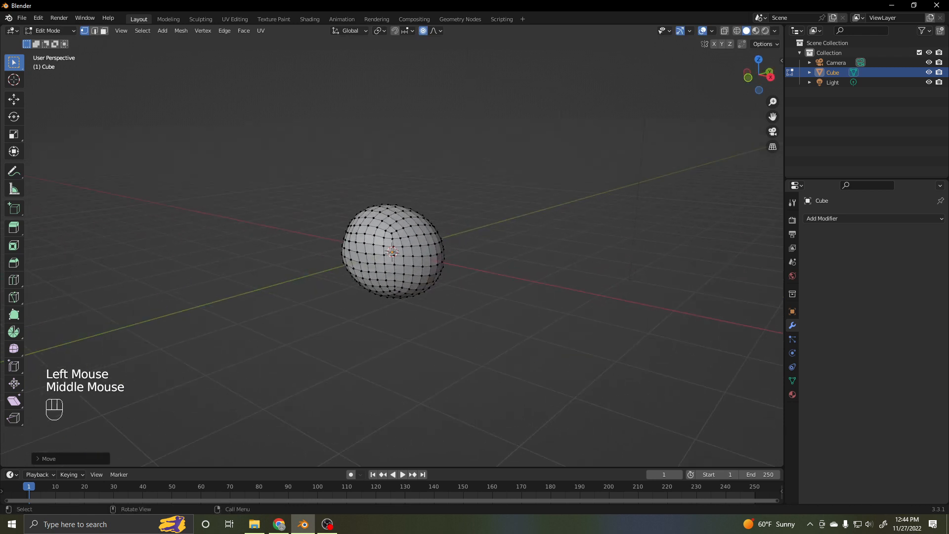
{"action": "left_click", "coordinate": [425, 254]}
{"action": "key", "text": "g"}
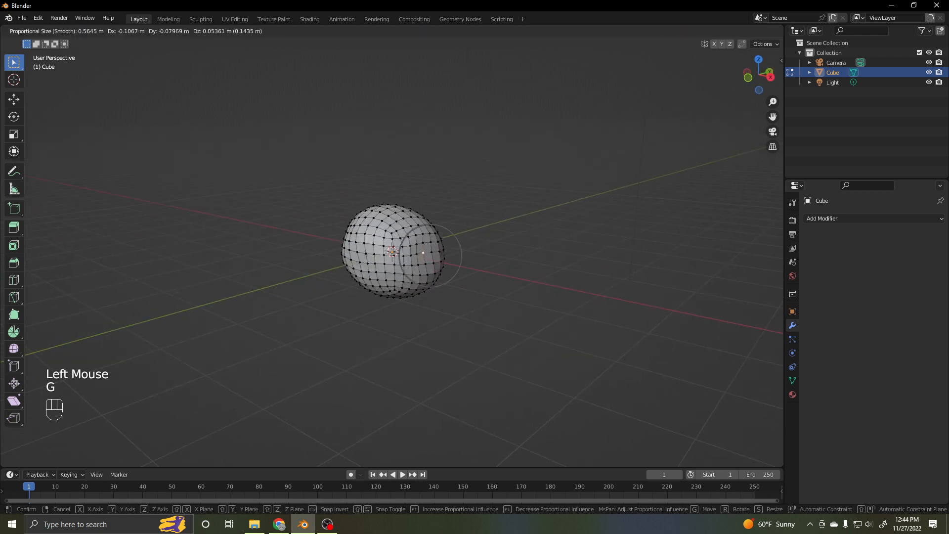
{"action": "left_click", "coordinate": [424, 253]}
{"action": "middle_click_drag", "start_coordinate": [423, 253], "coordinate": [321, 256]}
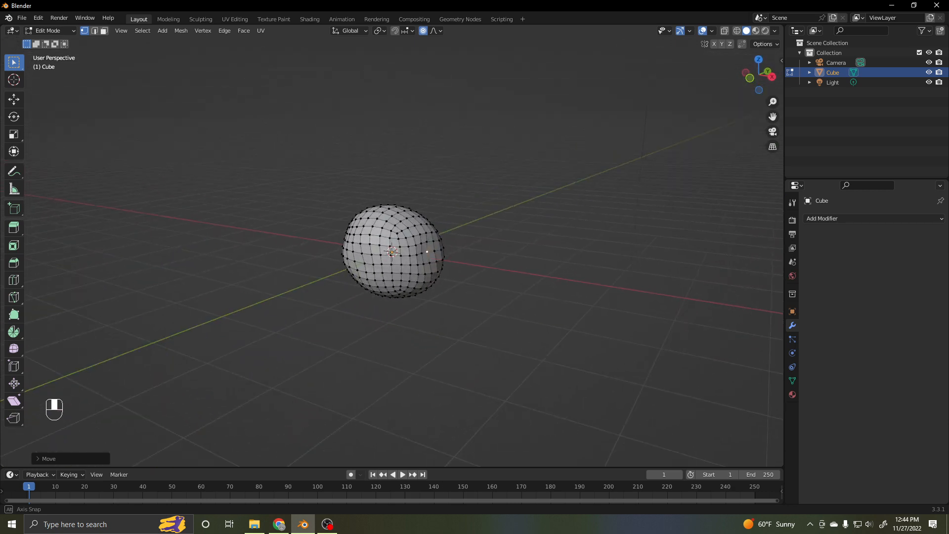
Return to Object Mode and apply Shade Smooth to the deformed sphere.
{"action": "key", "text": "Tab"}
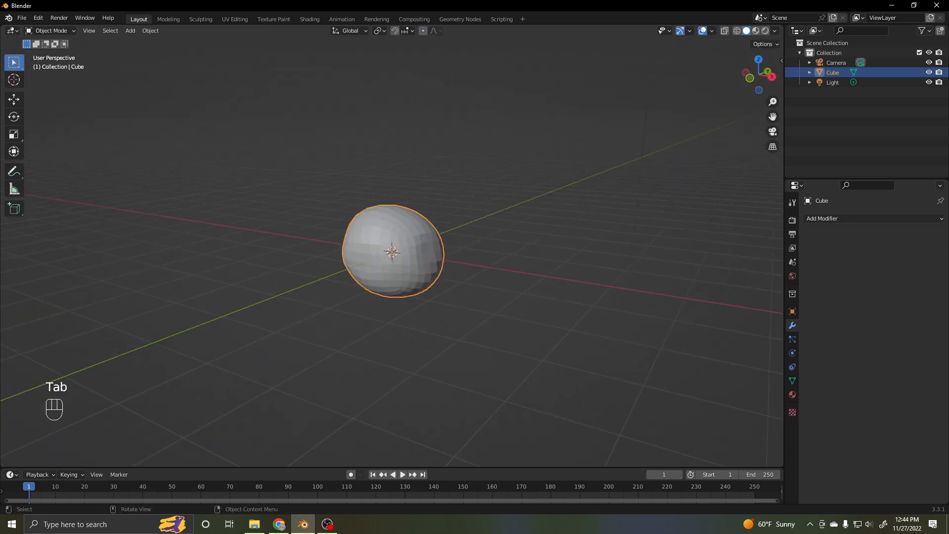
{"action": "middle_click_drag", "start_coordinate": [392, 252], "coordinate": [374, 246]}
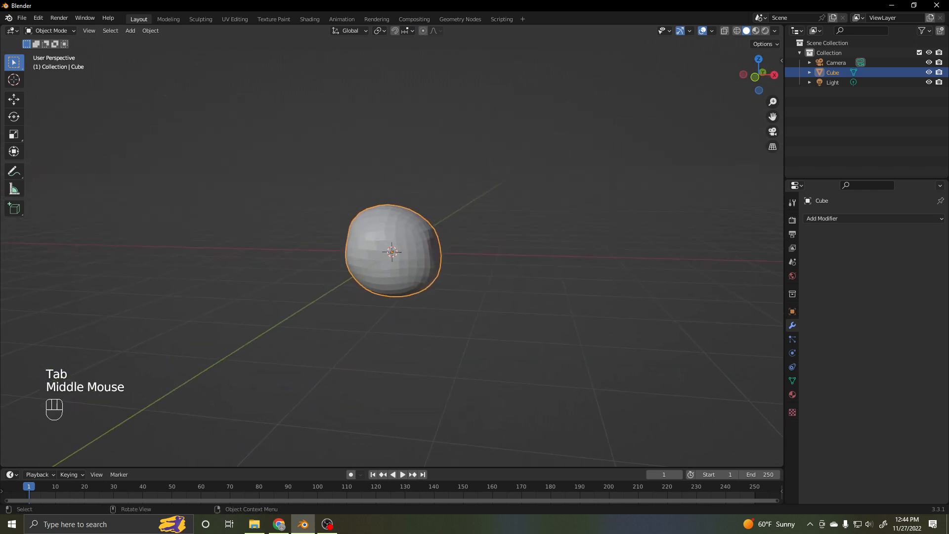
{"action": "left_click", "coordinate": [150, 31]}
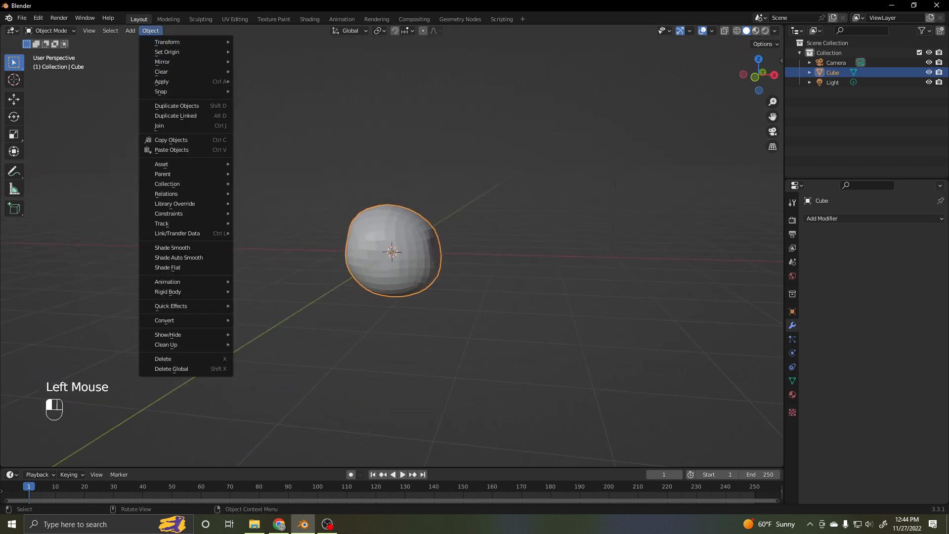
{"action": "left_click", "coordinate": [172, 247]}
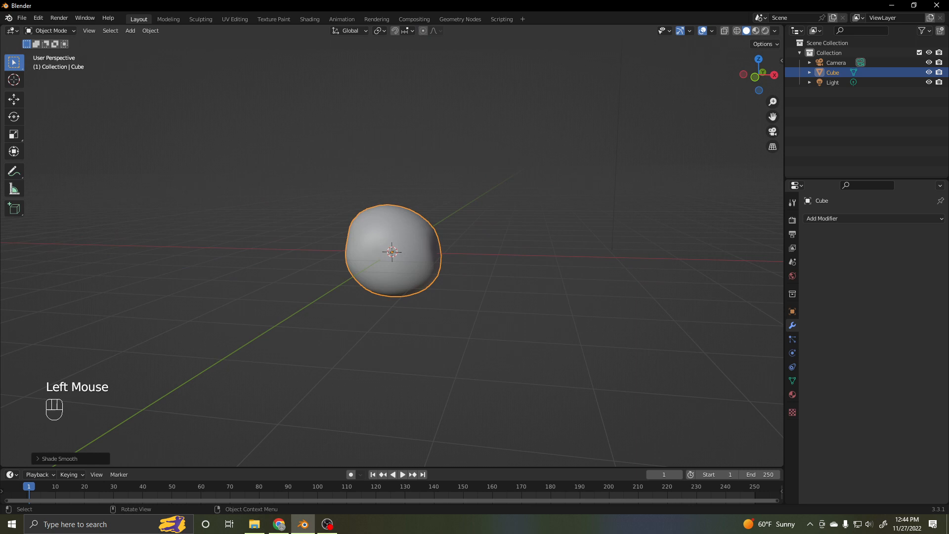
{"action": "middle_click_drag", "start_coordinate": [392, 252], "coordinate": [336, 248]}
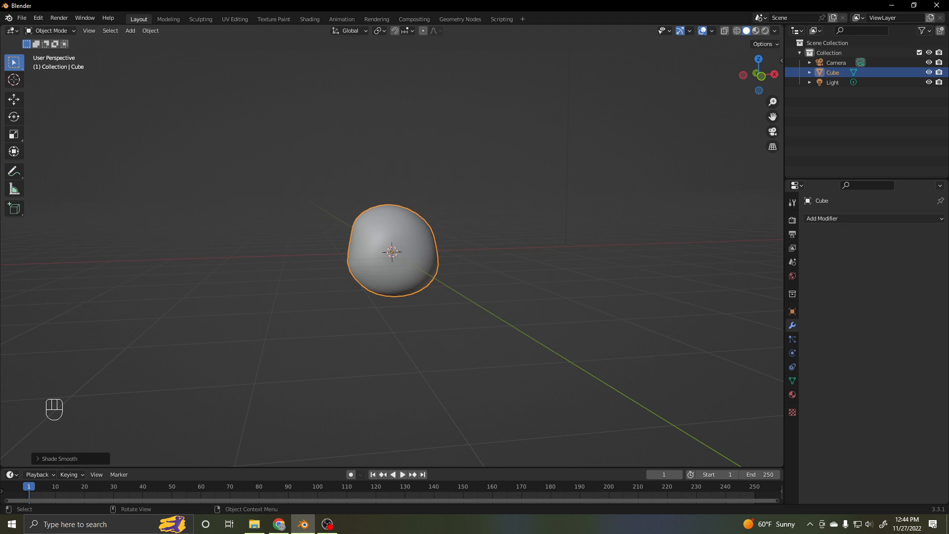
Duplicate the blob in front view, place the copy on top of the original, and scale the copy to about 0.71.
{"action": "key", "text": "KP_1"}
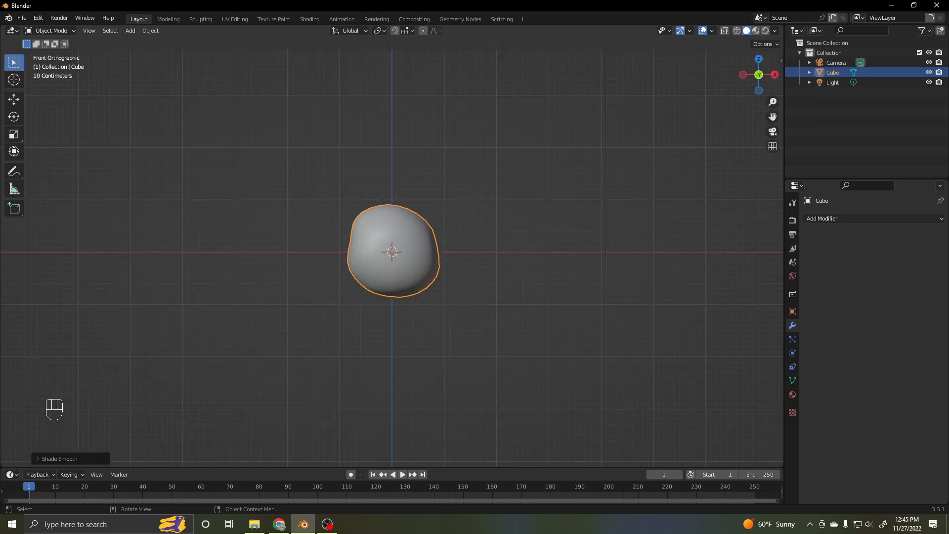
{"action": "key", "text": "shift+d"}
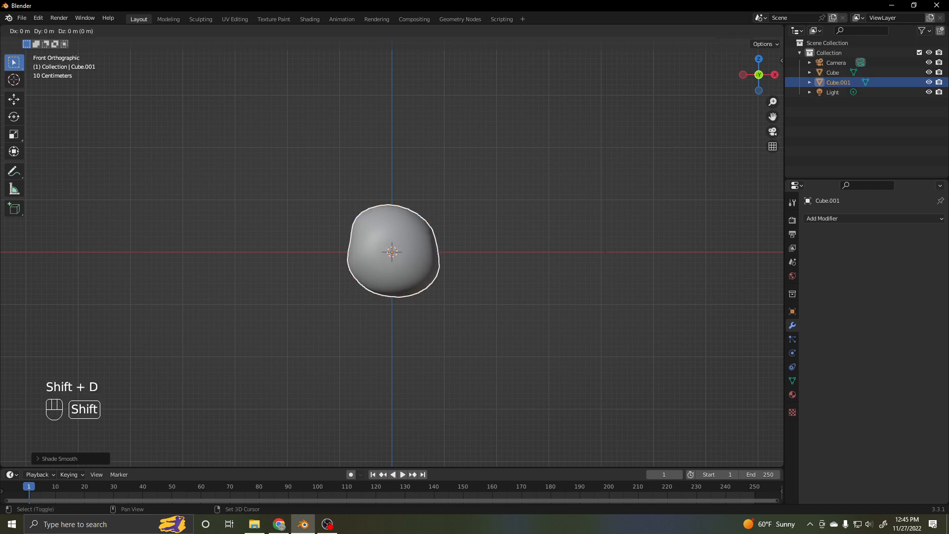
{"action": "left_click", "coordinate": [386, 181]}
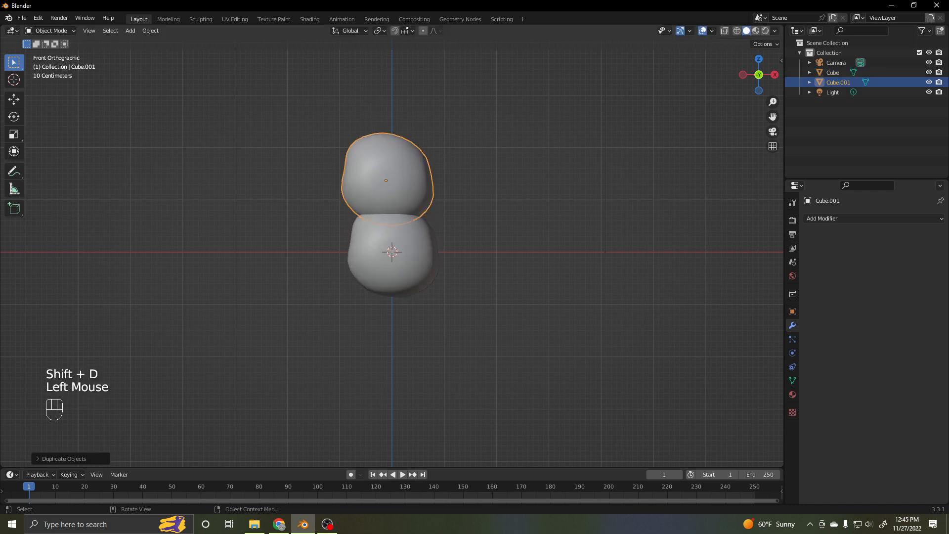
{"action": "key", "text": "s"}
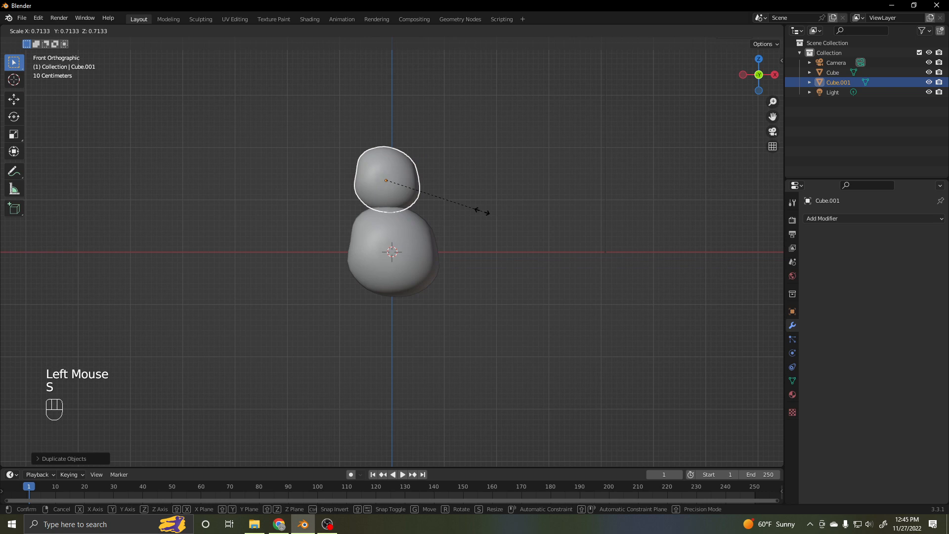
{"action": "left_click", "coordinate": [483, 211]}
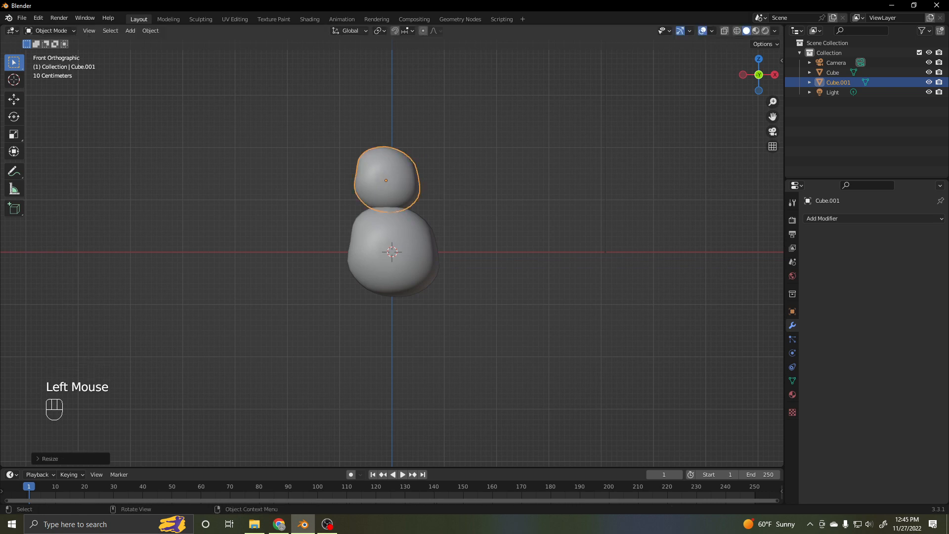
{"action": "key", "text": "s"}
{"action": "key", "text": "z"}
{"action": "right_click", "coordinate": [430, 206]}
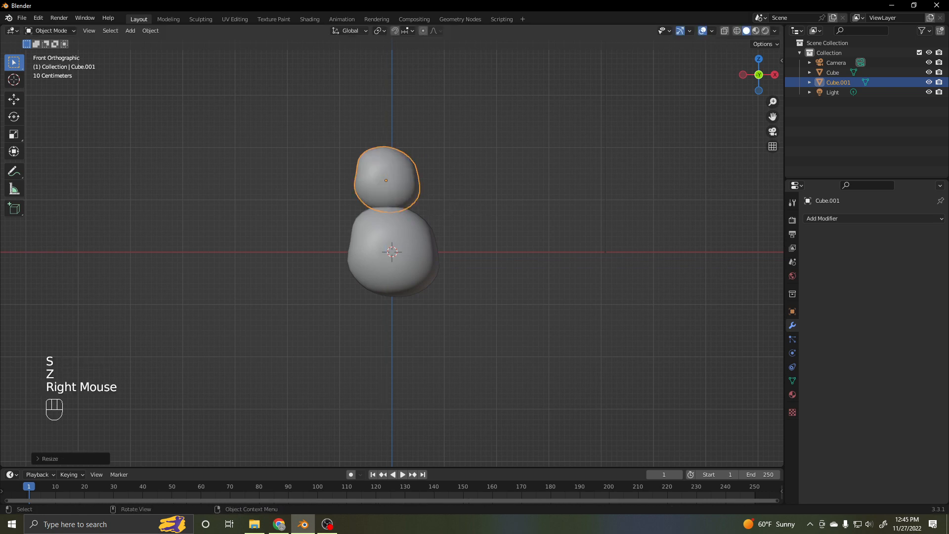
Rotate the smaller upper ball part-way around the global Z axis, and rotate it about 94° in the front view plane.
{"action": "key", "text": "r"}
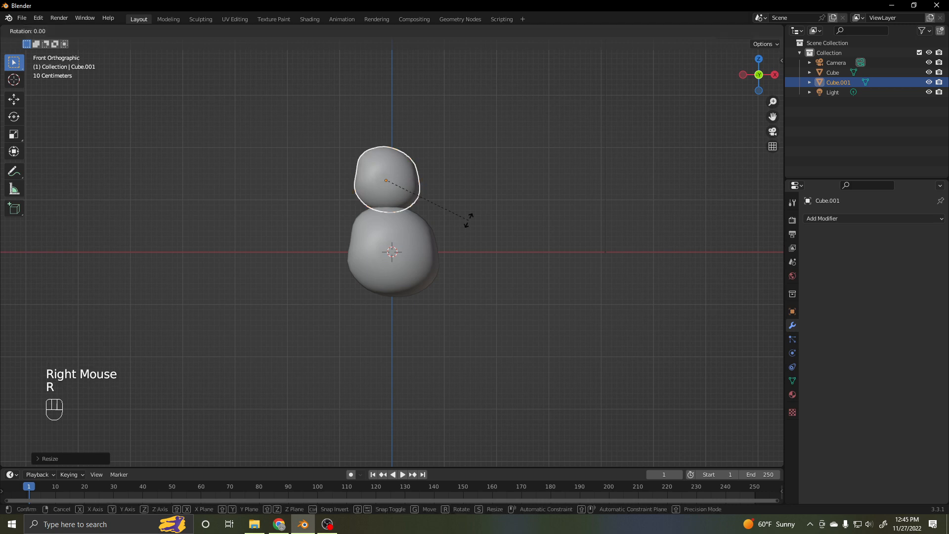
{"action": "key", "text": "z"}
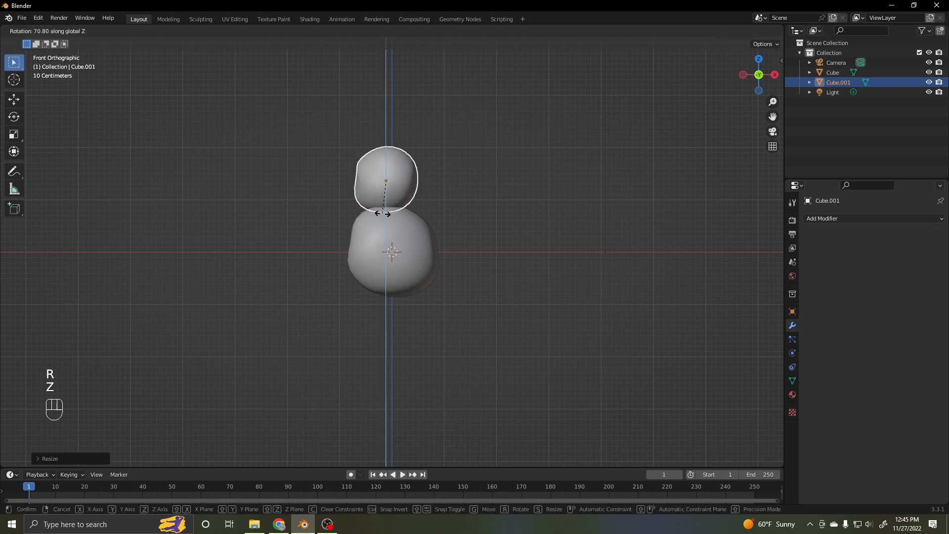
{"action": "left_click", "coordinate": [389, 213]}
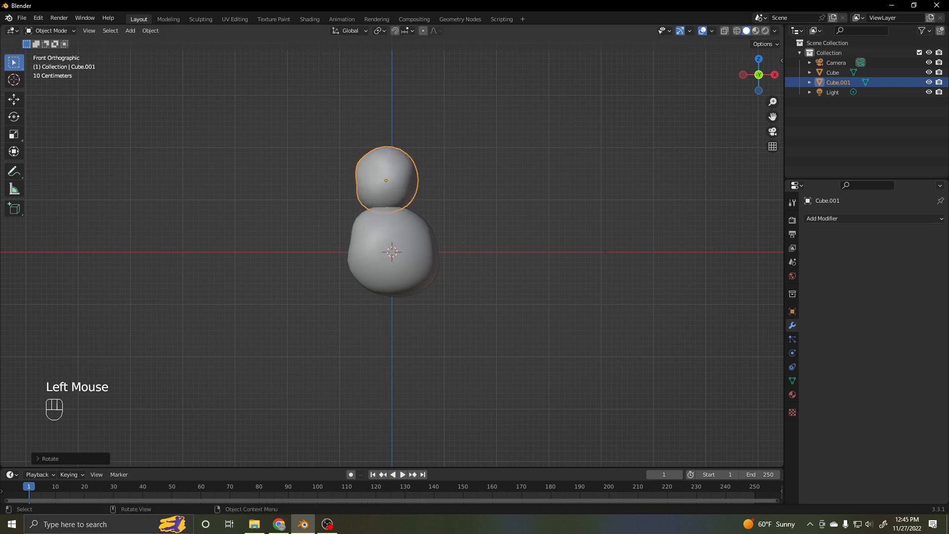
{"action": "key", "text": "r"}
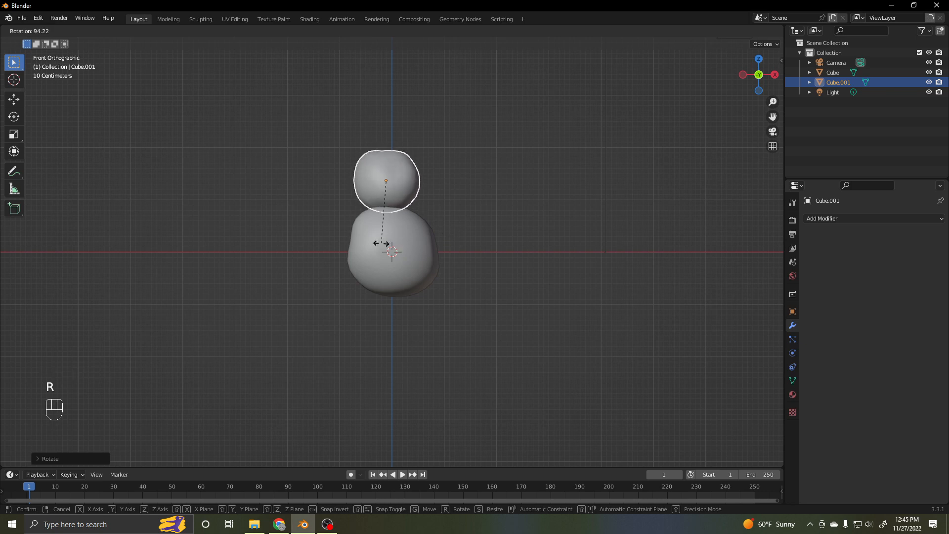
{"action": "left_click", "coordinate": [383, 244]}
Scale the upper ball up slightly so that it sits snugly on the large base ball.
{"action": "middle_click_drag", "start_coordinate": [383, 244], "coordinate": [332, 225]}
{"action": "key", "text": "s"}
{"action": "left_click", "coordinate": [414, 241]}
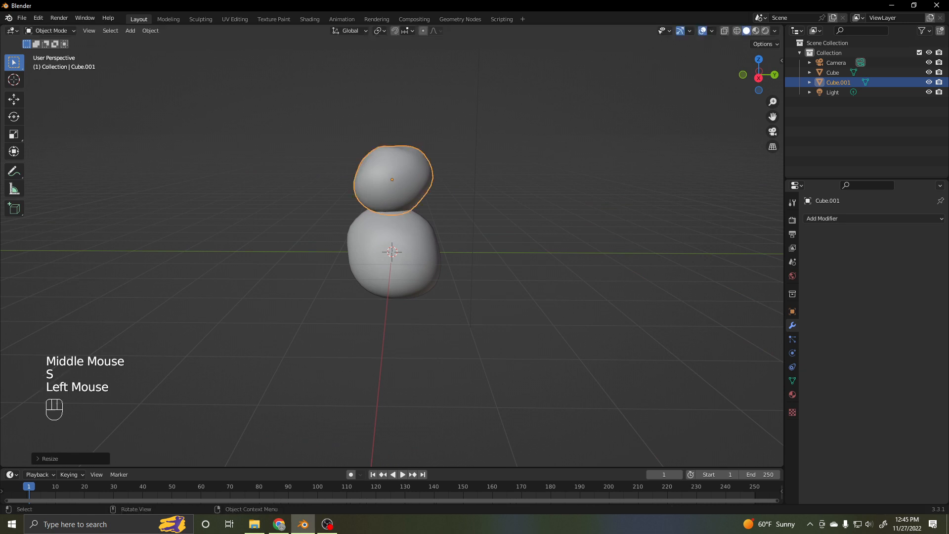
{"action": "left_click", "coordinate": [472, 247]}
Duplicate the upper ball in front view, place the copy above it as a head, and scale the head to about 0.69.
{"action": "middle_click_drag", "start_coordinate": [472, 247], "coordinate": [392, 231]}
{"action": "key", "text": "KP_1"}
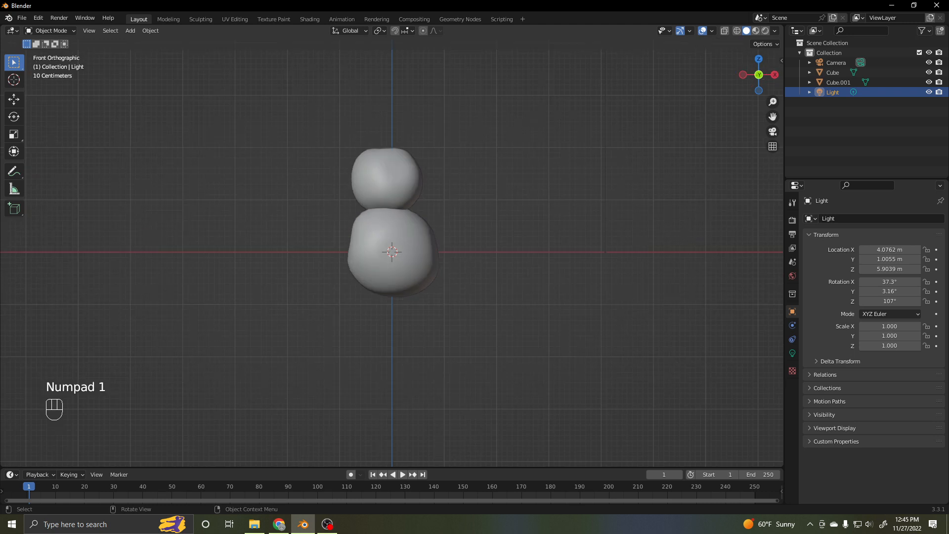
{"action": "left_click", "coordinate": [386, 168]}
{"action": "key", "text": "shift+d"}
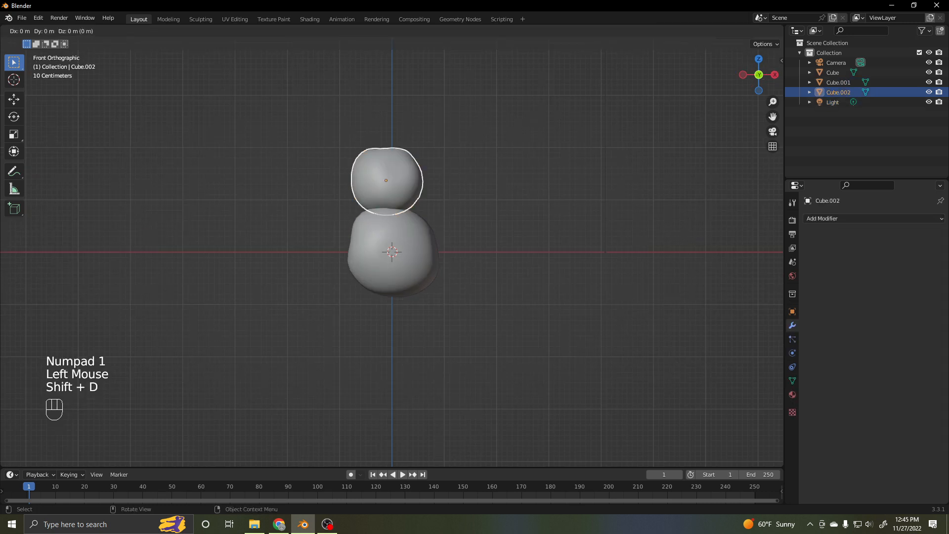
{"action": "left_click", "coordinate": [383, 112]}
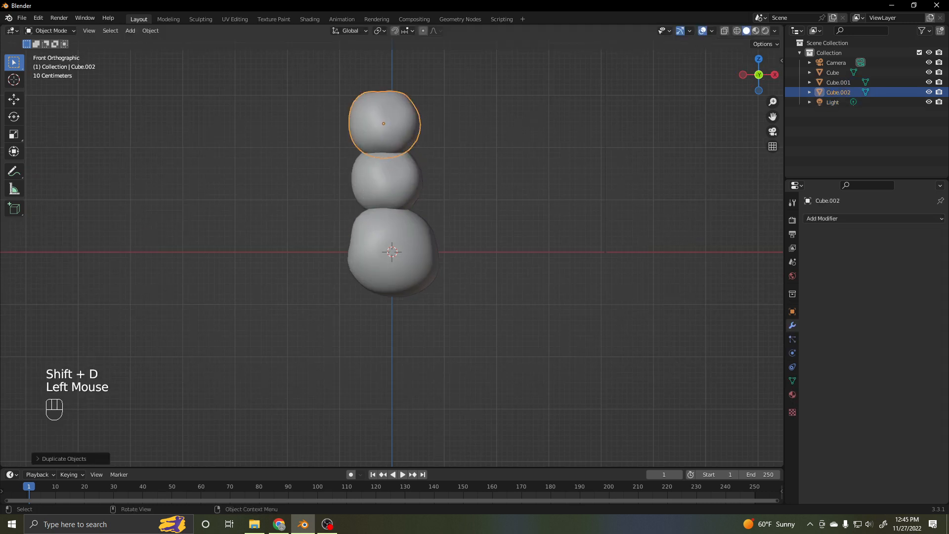
{"action": "key", "text": "s"}
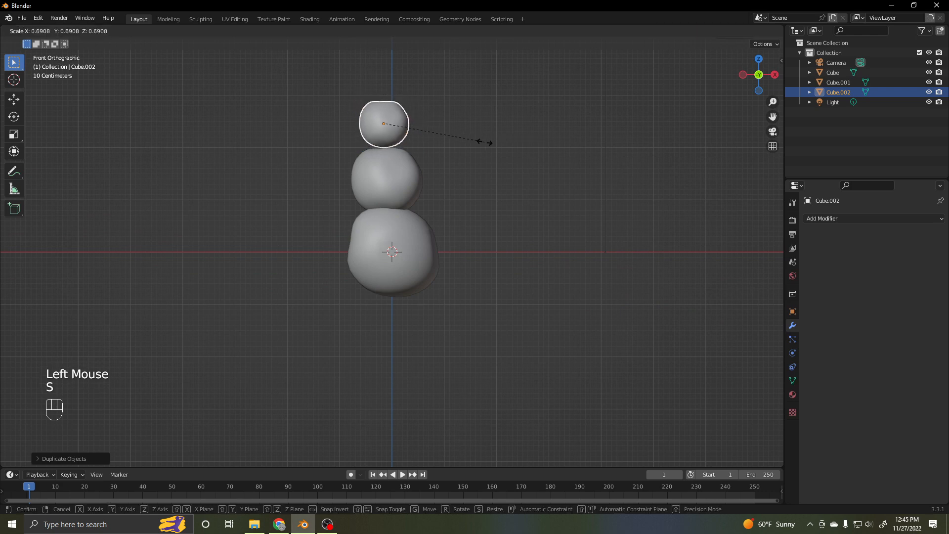
{"action": "left_click", "coordinate": [479, 144]}
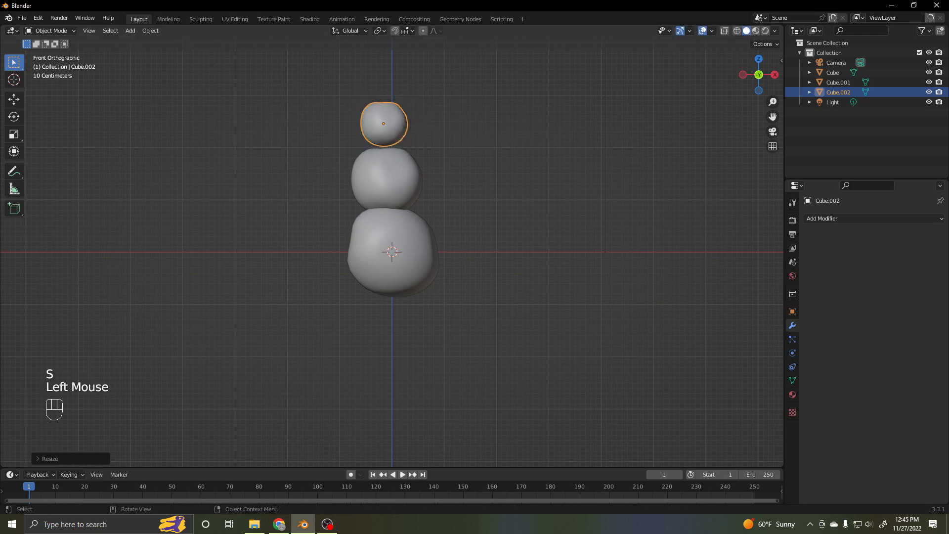
Lower the head onto the middle ball and rotate it, first in the front view plane and then about 46° around global Z.
{"action": "key", "text": "g"}
{"action": "left_click", "coordinate": [496, 140]}
{"action": "key", "text": "r"}
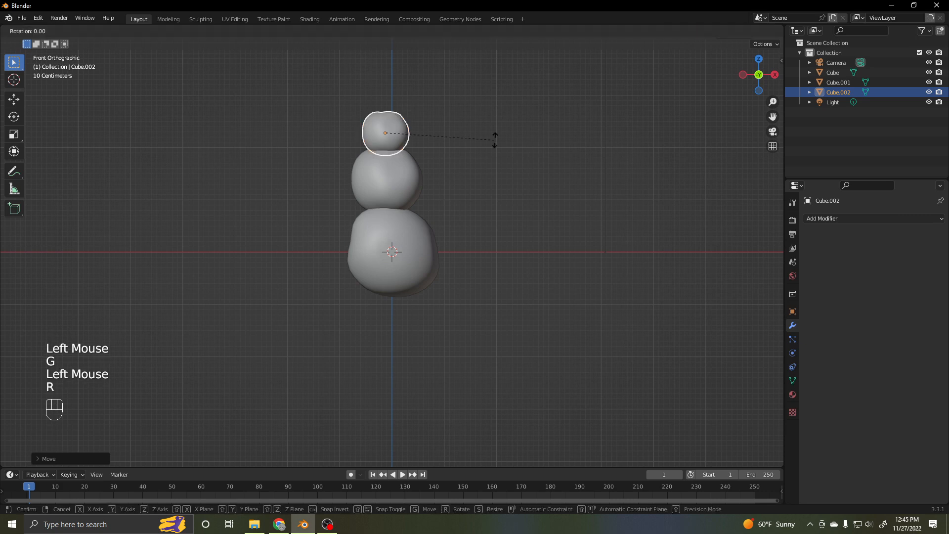
{"action": "left_click", "coordinate": [471, 187]}
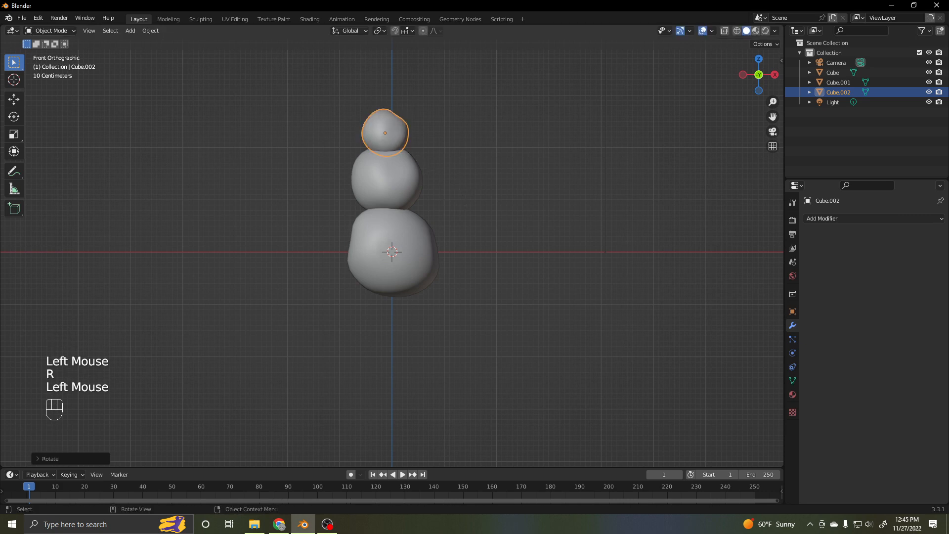
{"action": "key", "text": "r"}
{"action": "key", "text": "z"}
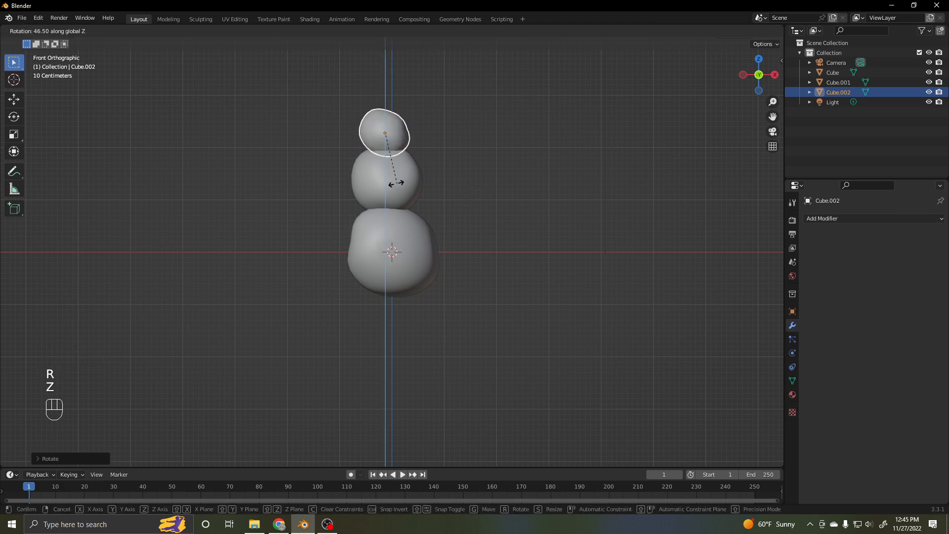
{"action": "left_click", "coordinate": [393, 182]}
{"action": "middle_click_drag", "start_coordinate": [393, 183], "coordinate": [196, 269]}
{"action": "left_click", "coordinate": [331, 220]}
Preview the three stacked balls in Rendered shading, and set the viewport shading to Material Preview.
{"action": "scroll", "coordinate": [352, 269], "scroll_direction": "up", "scroll_amount": 2}
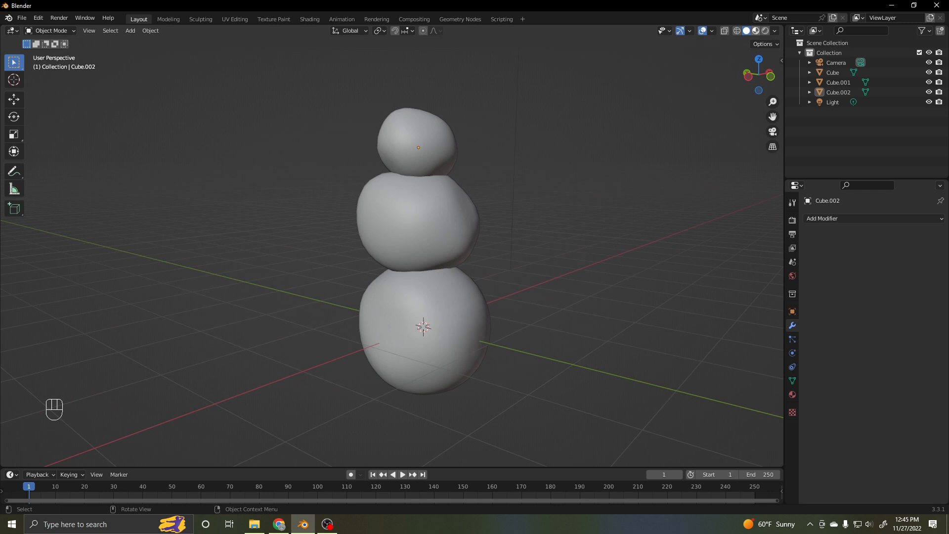
{"action": "left_click", "coordinate": [756, 31]}
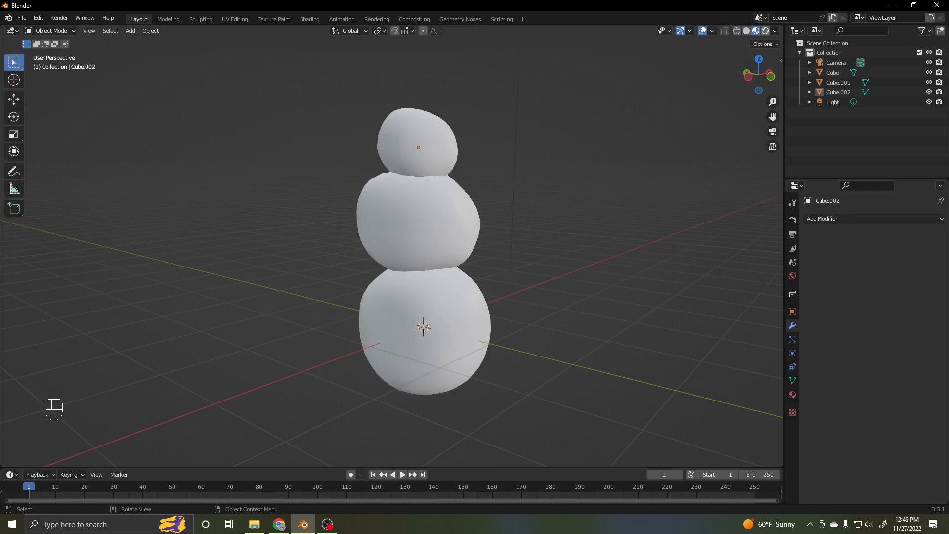
{"action": "left_click", "coordinate": [765, 31]}
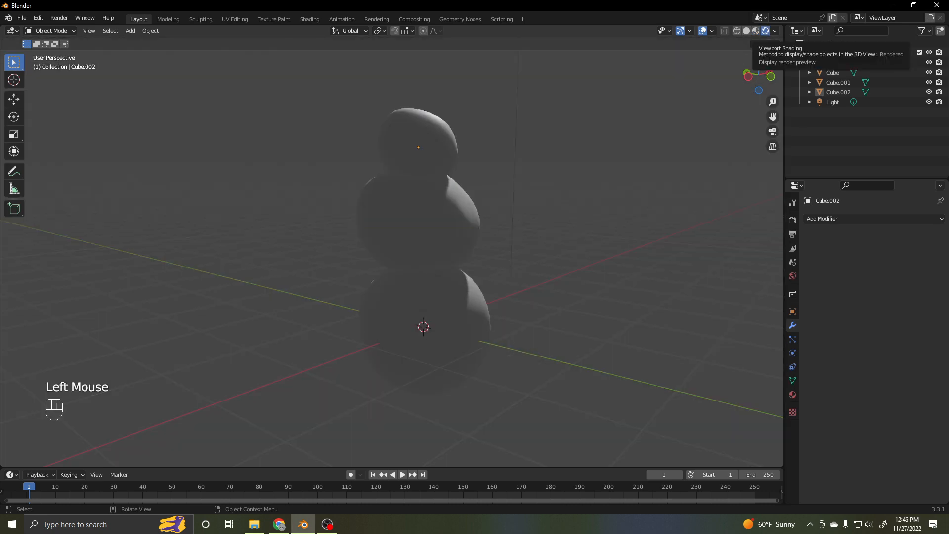
{"action": "left_click", "coordinate": [756, 30]}
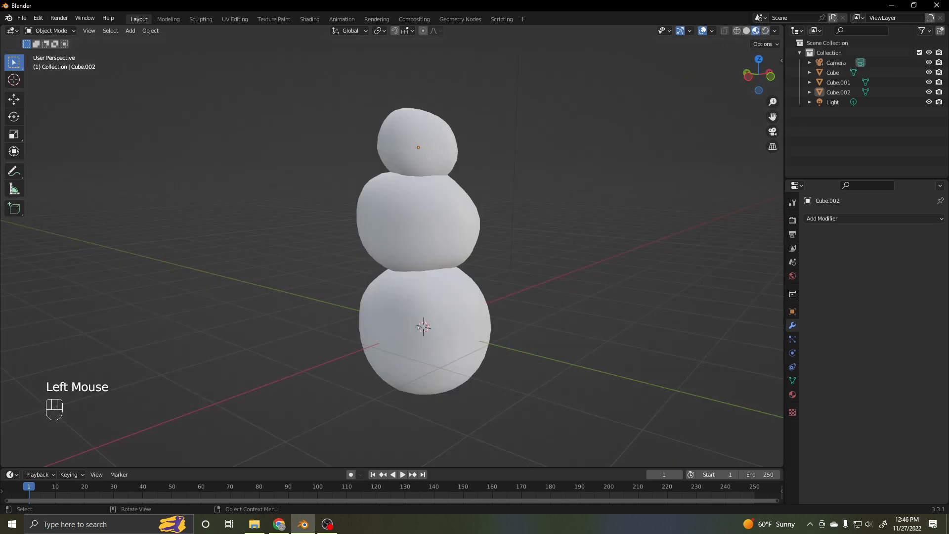
{"action": "middle_click_drag", "start_coordinate": [544, 247], "coordinate": [504, 252]}
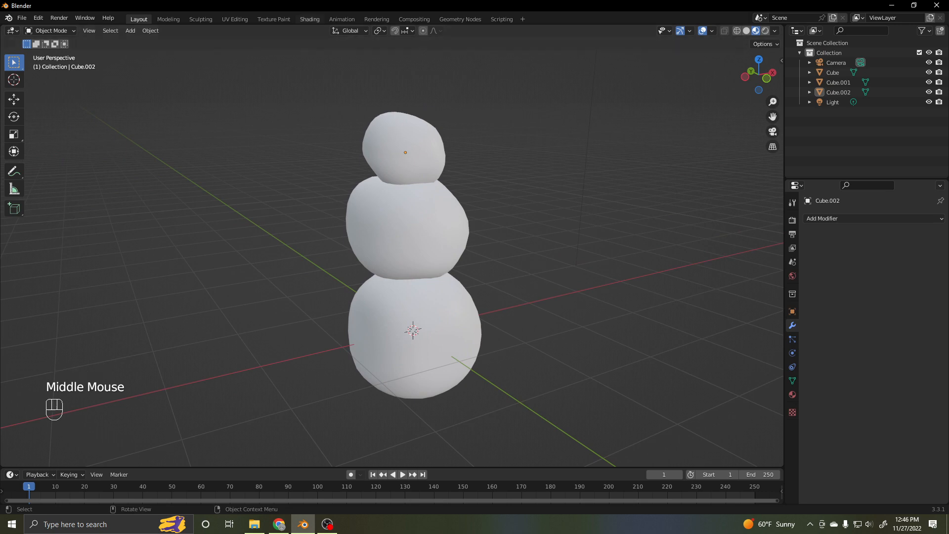
Switch to the Shading workspace and select the large bottom ball to edit its material.
{"action": "left_click", "coordinate": [309, 19]}
{"action": "scroll", "coordinate": [464, 173], "scroll_direction": "up", "scroll_amount": 5}
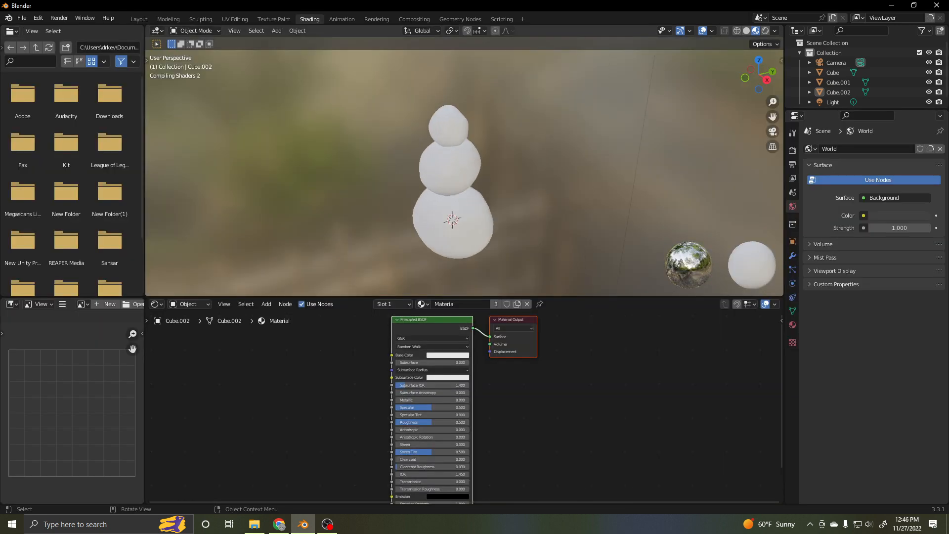
{"action": "left_click", "coordinate": [469, 253]}
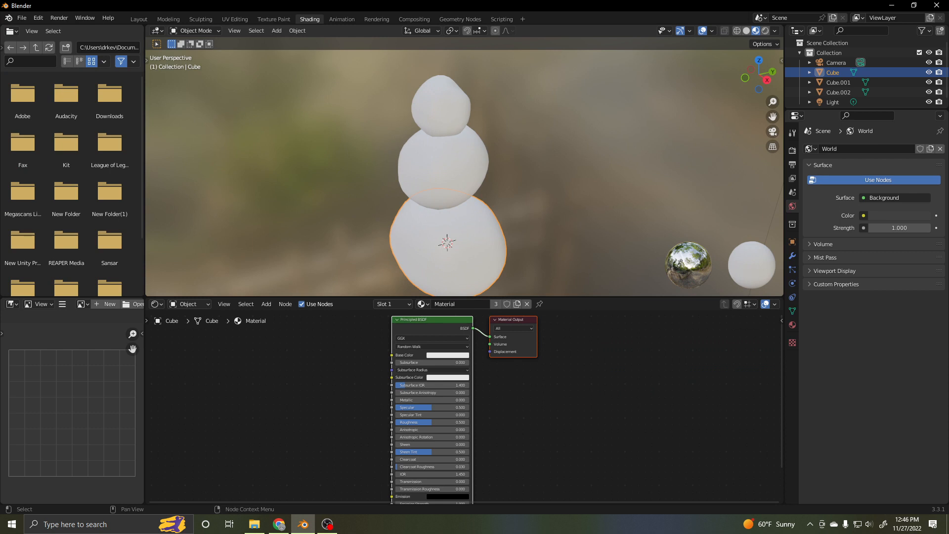
Add a Noise Texture node to the material, placed to the left of the Principled BSDF node.
{"action": "middle_click_drag", "start_coordinate": [495, 405], "coordinate": [598, 404]}
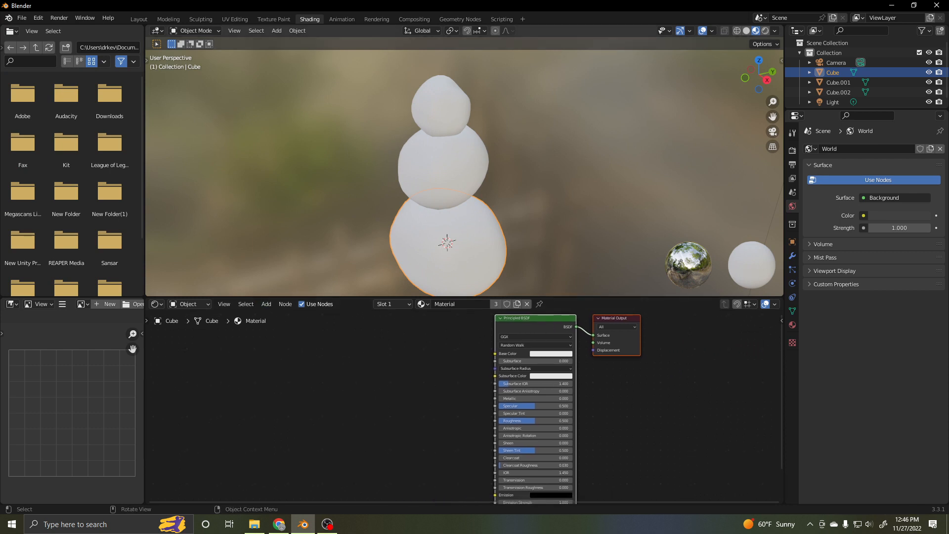
{"action": "left_click", "coordinate": [266, 304]}
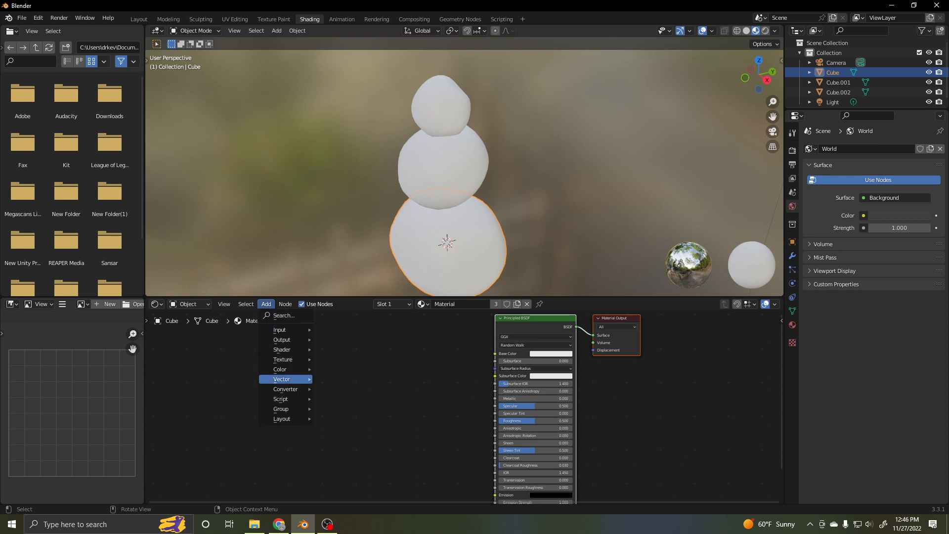
{"action": "mouse_move", "coordinate": [285, 359]}
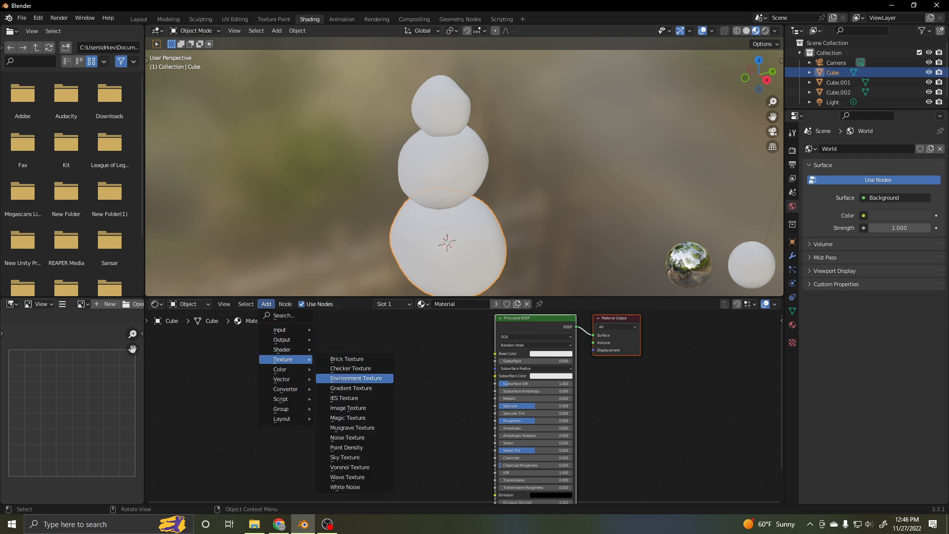
{"action": "left_click", "coordinate": [348, 437]}
{"action": "left_click", "coordinate": [306, 346]}
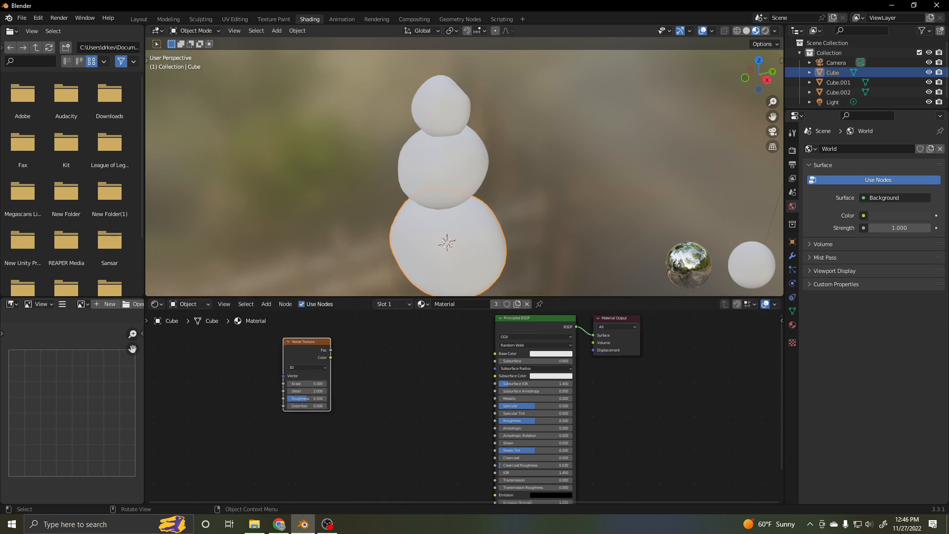
Add a Bump node between the Noise Texture and Principled BSDF nodes.
{"action": "left_click", "coordinate": [266, 304]}
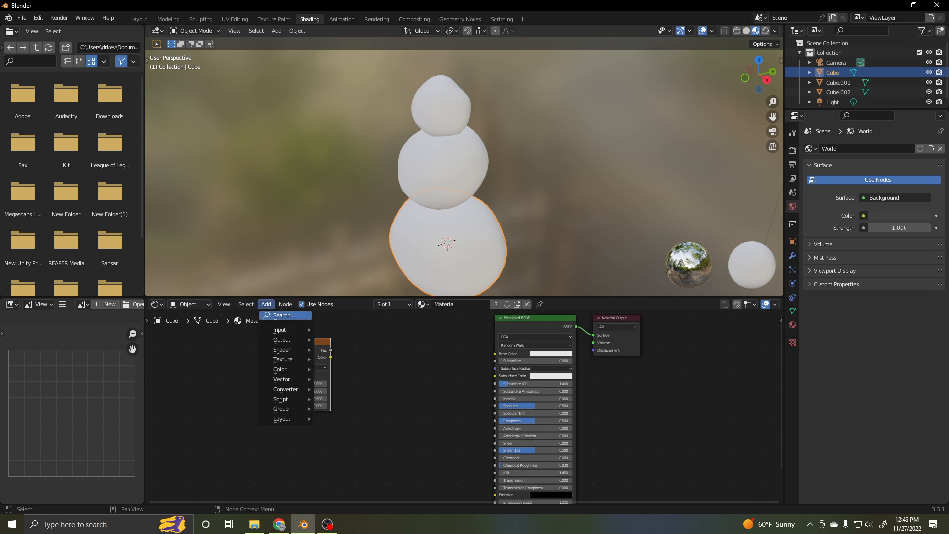
{"action": "mouse_move", "coordinate": [284, 379]}
{"action": "left_click", "coordinate": [337, 379]}
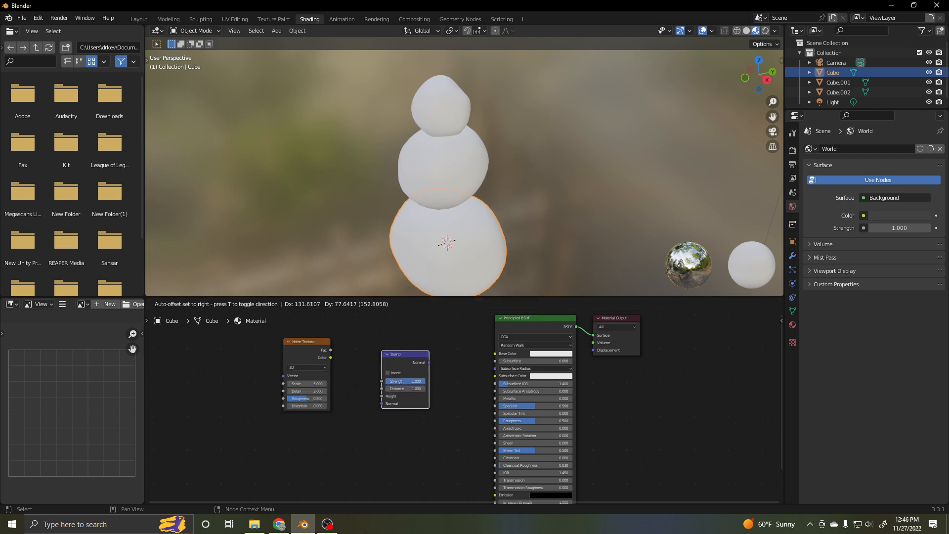
{"action": "left_click", "coordinate": [403, 355]}
Arrange the Noise Texture and Bump nodes side by side, next to the lower inputs of the Principled BSDF node.
{"action": "scroll", "coordinate": [462, 408], "scroll_direction": "up", "scroll_amount": 2}
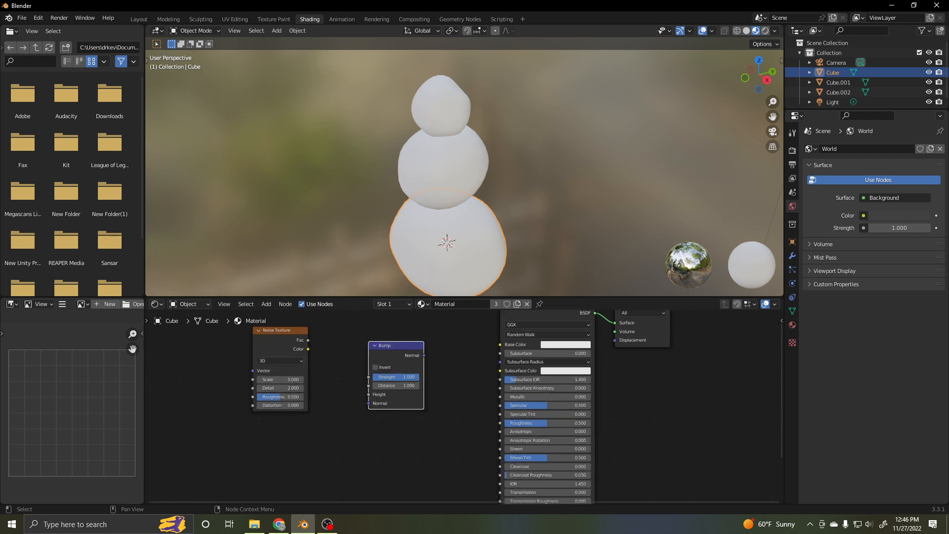
{"action": "left_click_drag", "start_coordinate": [391, 340], "coordinate": [431, 417]}
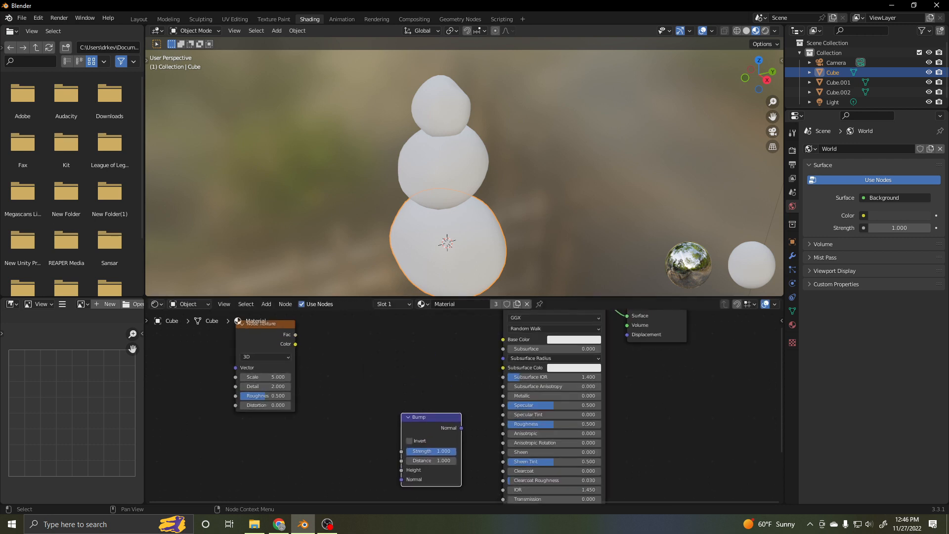
{"action": "left_click_drag", "start_coordinate": [265, 336], "coordinate": [356, 426]}
{"action": "middle_click_drag", "start_coordinate": [356, 426], "coordinate": [373, 355]}
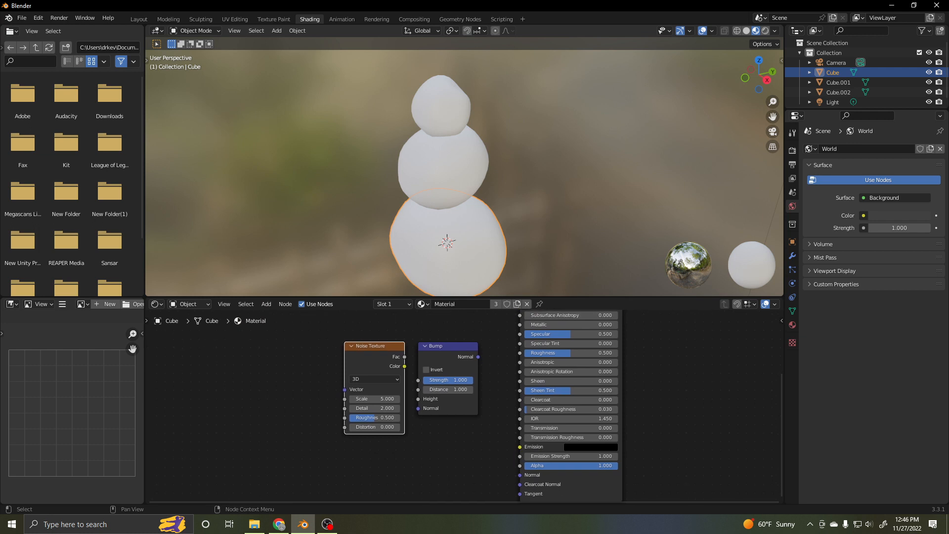
Connect the Noise Texture's Fac output to the Bump's Height and the Bump's Normal to the Principled BSDF's Normal, checking the balls' surface.
{"action": "left_click_drag", "start_coordinate": [407, 352], "coordinate": [423, 374]}
{"action": "left_click_drag", "start_coordinate": [404, 357], "coordinate": [418, 399]}
{"action": "middle_click_drag", "start_coordinate": [418, 398], "coordinate": [332, 366]}
{"action": "left_click_drag", "start_coordinate": [393, 324], "coordinate": [434, 442]}
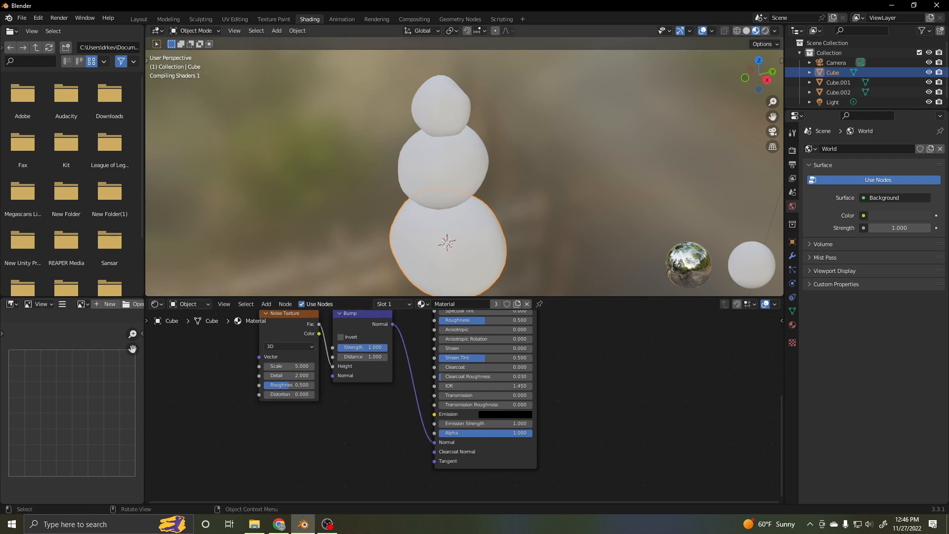
{"action": "scroll", "coordinate": [461, 180], "scroll_direction": "up", "scroll_amount": 2}
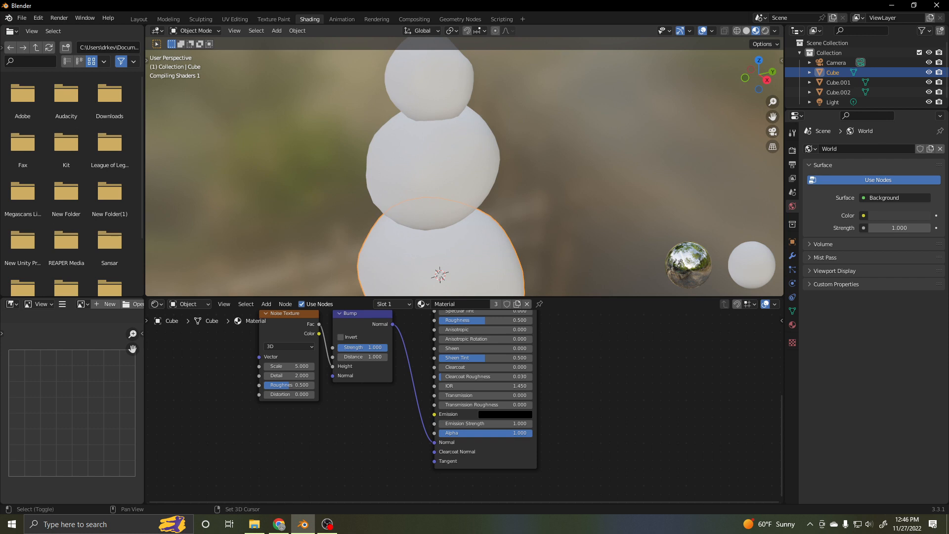
{"action": "mouse_move", "coordinate": [461, 180]}
{"action": "middle_mouse_down", "text": "shift"}
{"action": "mouse_move", "coordinate": [470, 136]}
{"action": "mouse_move", "coordinate": [446, 136]}
{"action": "mouse_move", "coordinate": [472, 123]}
{"action": "middle_mouse_up", "text": "shift"}
{"action": "scroll", "coordinate": [446, 136], "scroll_direction": "down", "scroll_amount": 2}
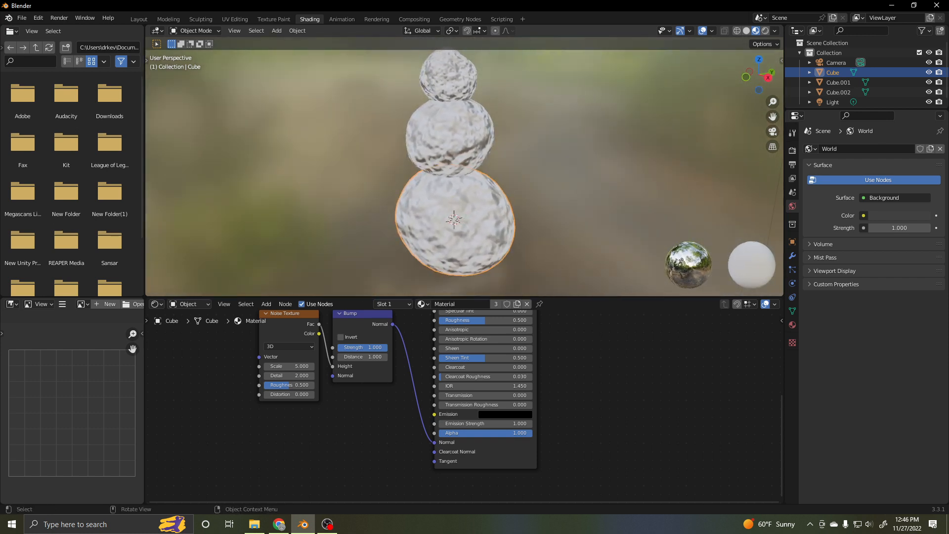
{"action": "scroll", "coordinate": [465, 173], "scroll_direction": "up", "scroll_amount": 1}
{"action": "middle_click_drag", "start_coordinate": [465, 173], "coordinate": [476, 155]}
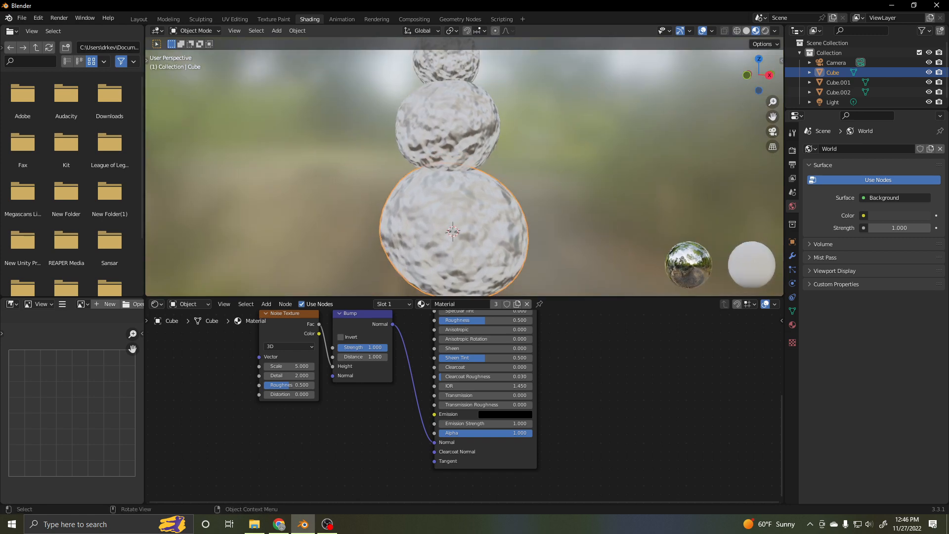
Move the Noise Texture and Bump nodes away from the Principled BSDF to leave room for another node.
{"action": "middle_click_drag", "start_coordinate": [376, 420], "coordinate": [545, 447]}
{"action": "scroll", "coordinate": [464, 407], "scroll_direction": "up", "scroll_amount": 2}
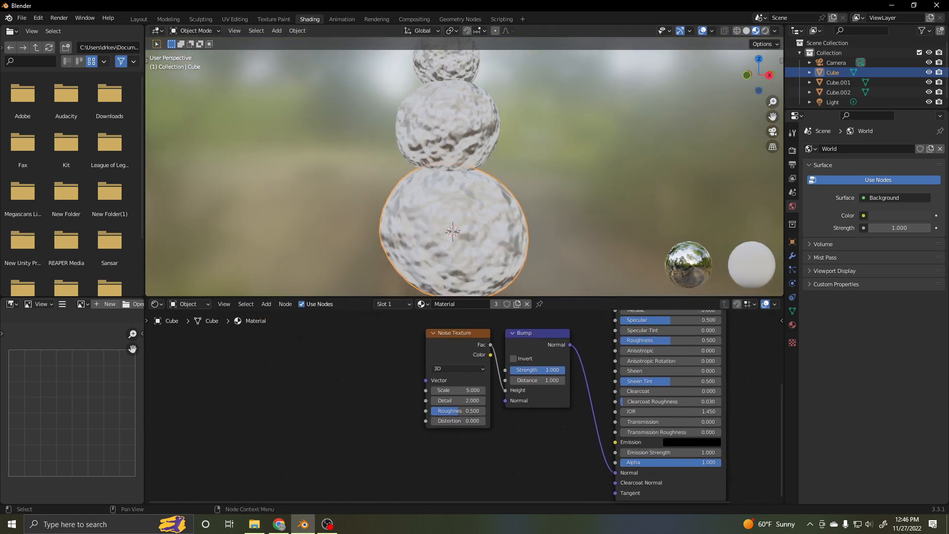
{"action": "left_click_drag", "start_coordinate": [457, 327], "coordinate": [334, 342]}
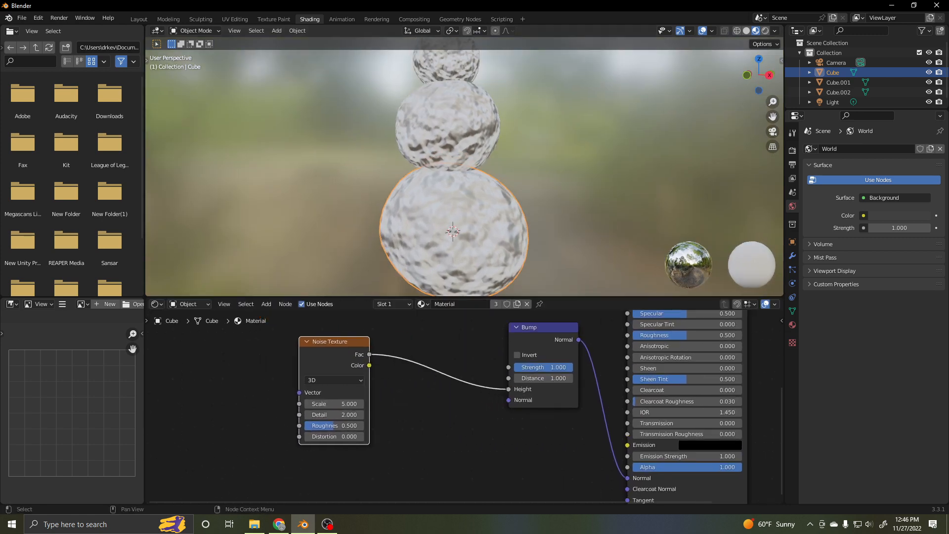
{"action": "left_click_drag", "start_coordinate": [543, 327], "coordinate": [428, 335]}
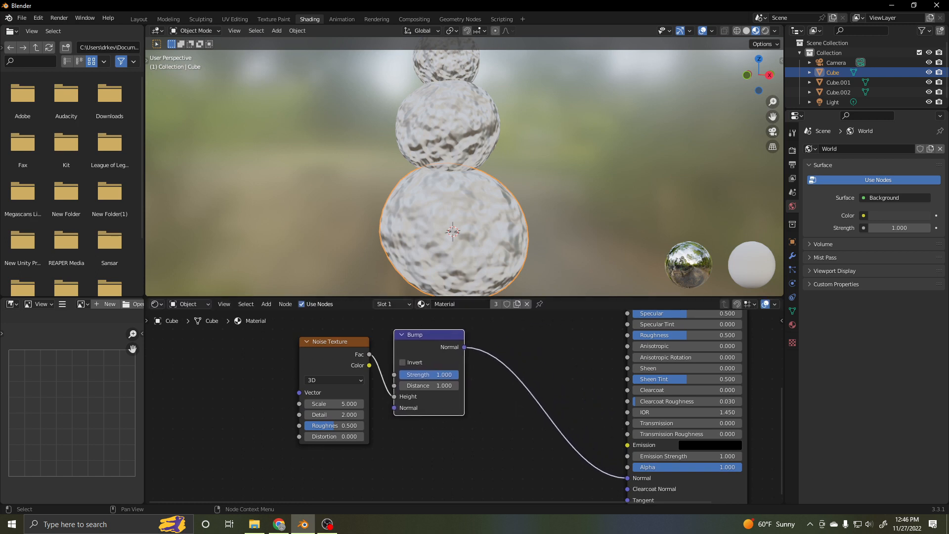
Insert a ColorRamp node into the link between the Bump and Principled BSDF nodes.
{"action": "left_click", "coordinate": [266, 304]}
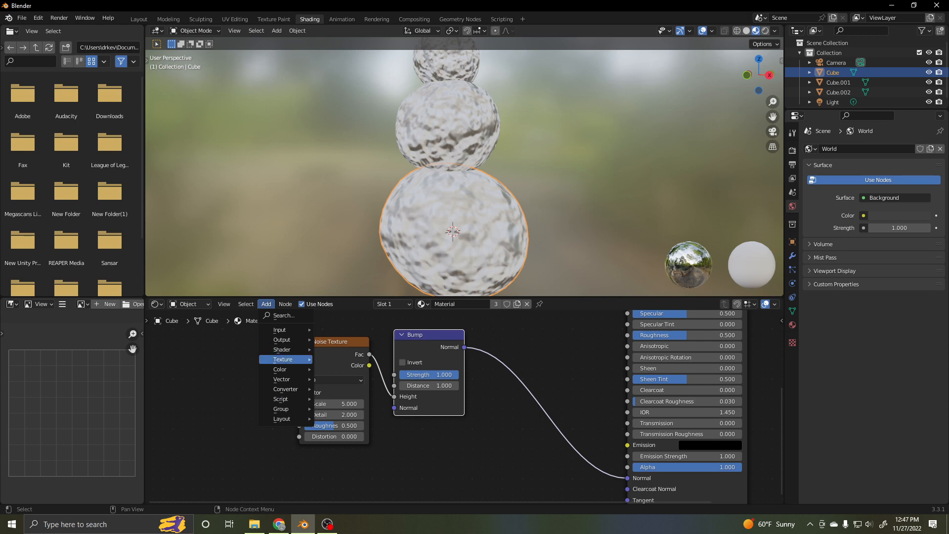
{"action": "mouse_move", "coordinate": [282, 379]}
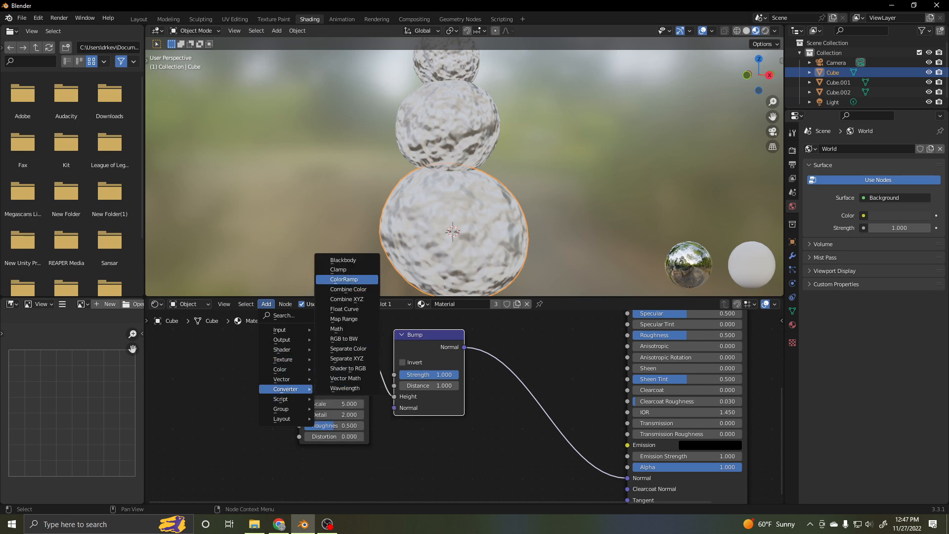
{"action": "left_click", "coordinate": [346, 279]}
{"action": "left_click", "coordinate": [564, 391]}
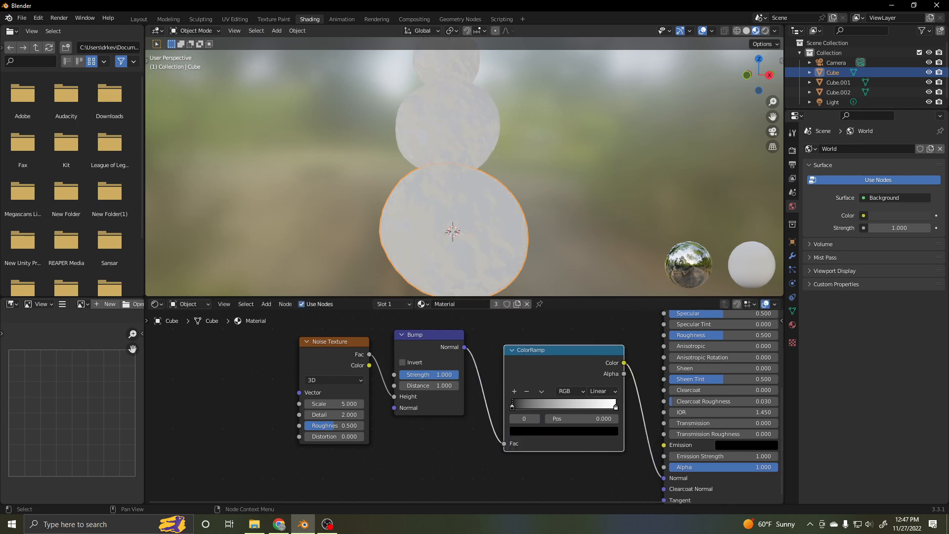
Switch the viewport to rendered shading and move the ColorRamp's black stop to position 0.345.
{"action": "middle_click_drag", "start_coordinate": [465, 173], "coordinate": [396, 168]}
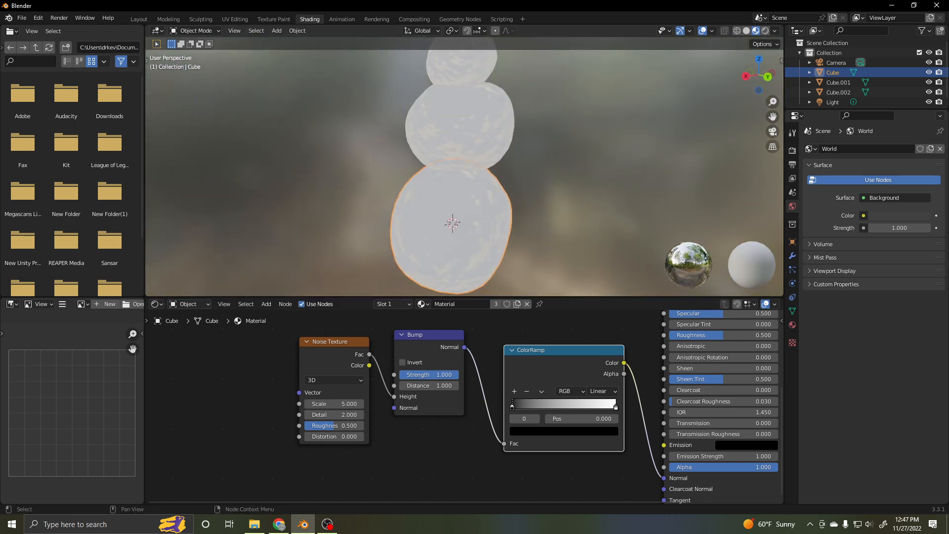
{"action": "mouse_move", "coordinate": [616, 407]}
{"action": "left_mouse_down"}
{"action": "mouse_move", "coordinate": [562, 407]}
{"action": "mouse_move", "coordinate": [616, 407]}
{"action": "left_mouse_up"}
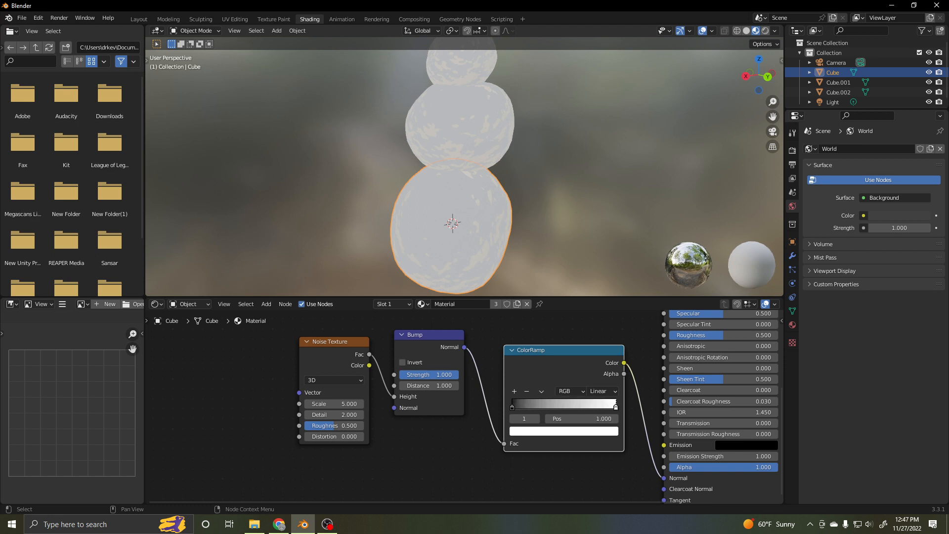
{"action": "scroll", "coordinate": [464, 167], "scroll_direction": "up", "scroll_amount": 4}
{"action": "mouse_move", "coordinate": [465, 167]}
{"action": "middle_mouse_down"}
{"action": "mouse_move", "coordinate": [457, 191]}
{"action": "mouse_move", "coordinate": [451, 180]}
{"action": "mouse_move", "coordinate": [477, 156]}
{"action": "mouse_move", "coordinate": [460, 164]}
{"action": "middle_mouse_up"}
{"action": "left_click", "coordinate": [765, 31]}
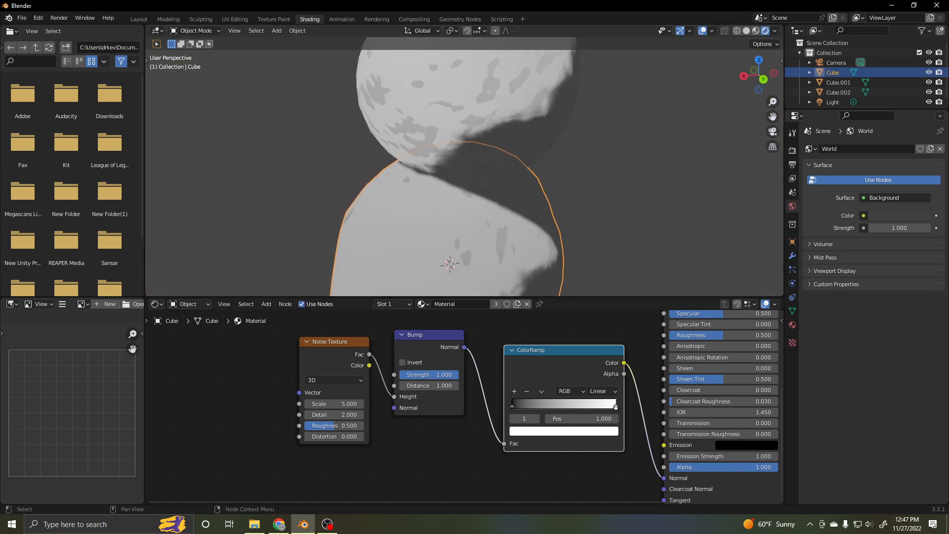
{"action": "left_click_drag", "start_coordinate": [512, 407], "coordinate": [548, 406]}
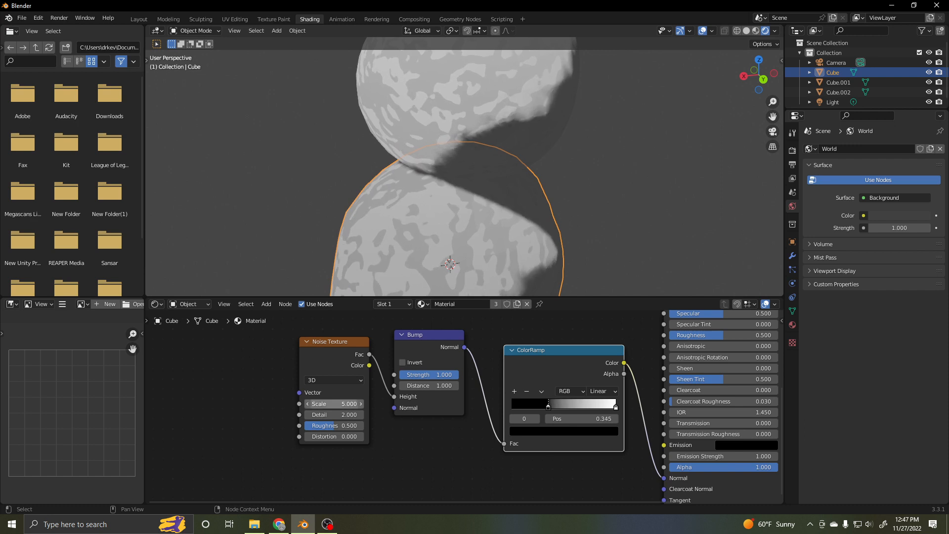
Set the Noise Texture's Scale to 13.2 and return the viewport to Material Preview shading to inspect the snow surface.
{"action": "left_click_drag", "start_coordinate": [334, 404], "coordinate": [360, 403]}
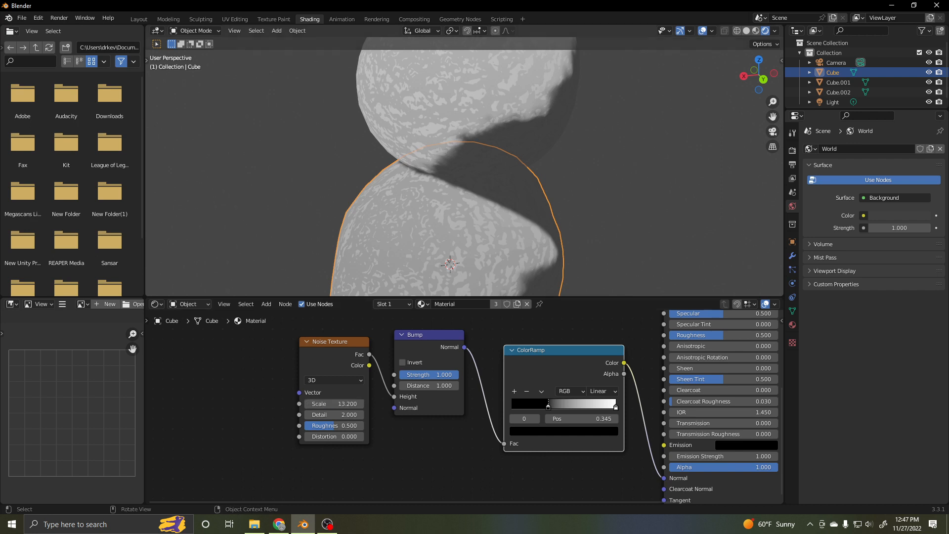
{"action": "middle_click_drag", "start_coordinate": [445, 198], "coordinate": [477, 180]}
{"action": "scroll", "coordinate": [435, 173], "scroll_direction": "down", "scroll_amount": 3}
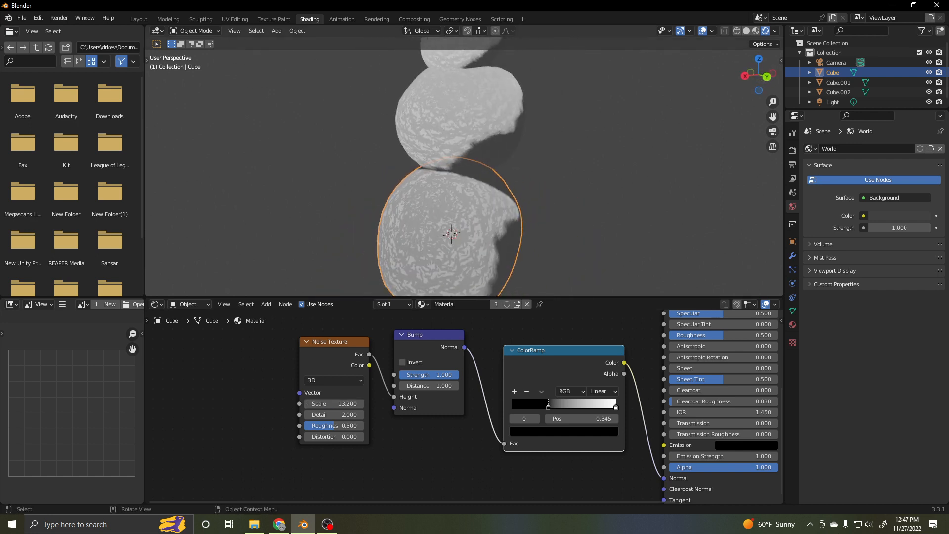
{"action": "left_click", "coordinate": [746, 31]}
{"action": "left_click", "coordinate": [755, 31]}
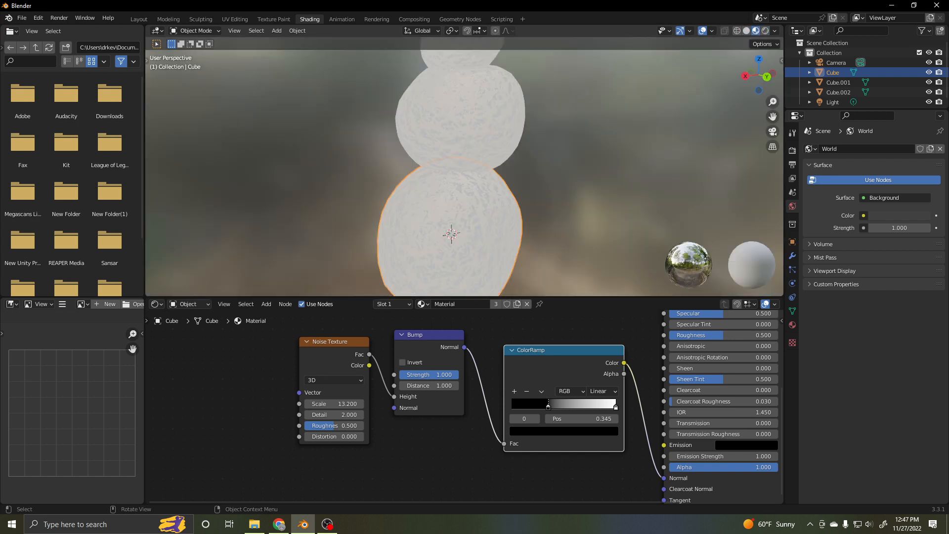
{"action": "middle_click_drag", "start_coordinate": [477, 181], "coordinate": [423, 167]}
{"action": "scroll", "coordinate": [418, 183], "scroll_direction": "up", "scroll_amount": 3}
{"action": "scroll", "coordinate": [418, 183], "scroll_direction": "down", "scroll_amount": 4}
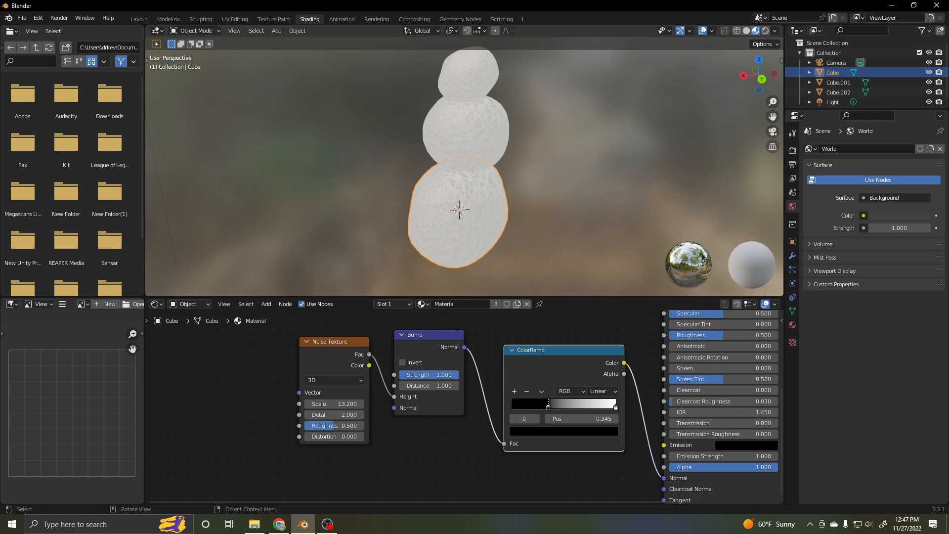
Return to the Layout workspace and deselect the bottom ball.
{"action": "key", "text": "KP_1"}
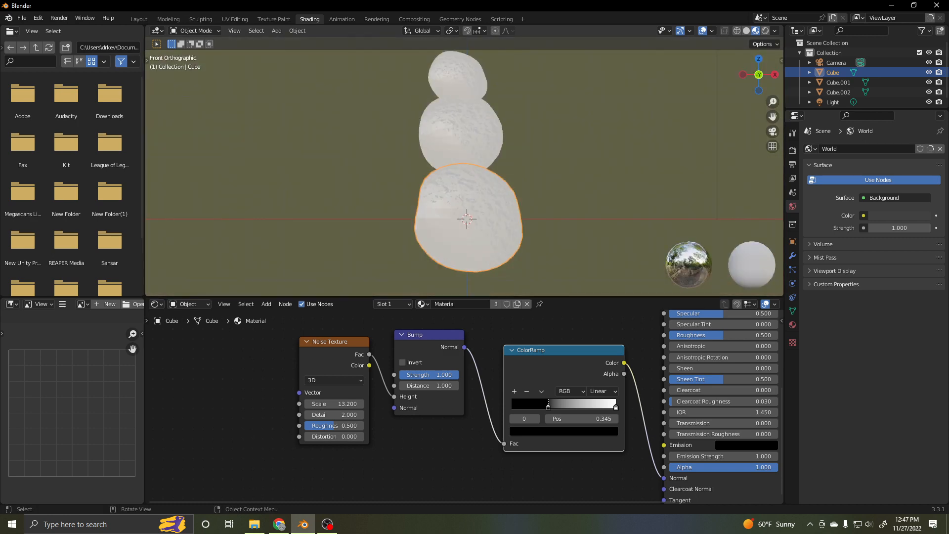
{"action": "left_click", "coordinate": [139, 19]}
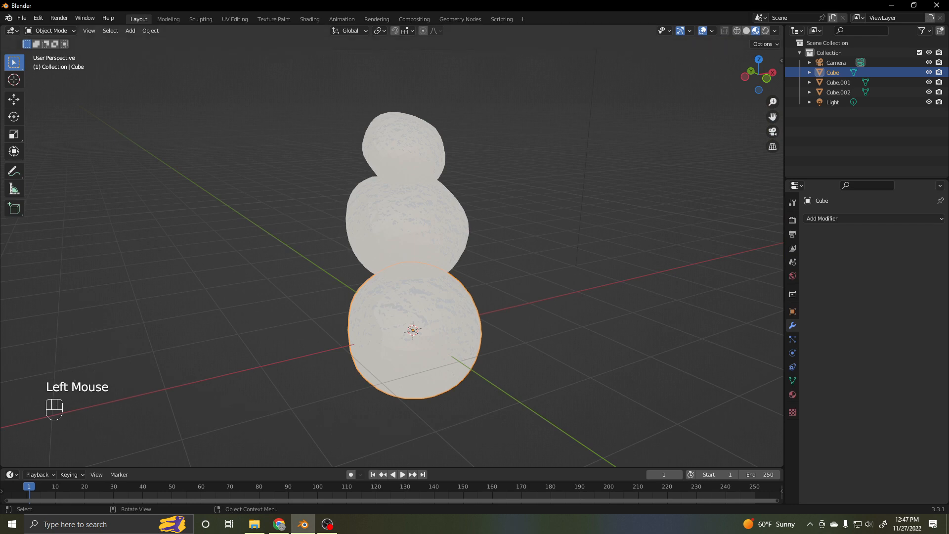
{"action": "mouse_move", "coordinate": [431, 248]}
{"action": "middle_mouse_down"}
{"action": "mouse_move", "coordinate": [420, 247]}
{"action": "mouse_move", "coordinate": [445, 245]}
{"action": "mouse_move", "coordinate": [415, 248]}
{"action": "middle_mouse_up"}
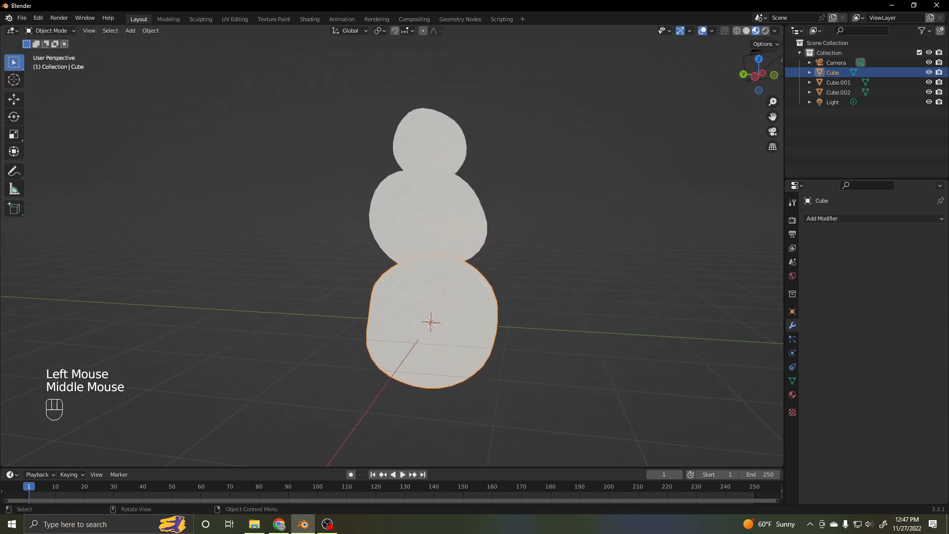
{"action": "left_click", "coordinate": [543, 222]}
{"action": "middle_click_drag", "start_coordinate": [544, 222], "coordinate": [488, 221]}
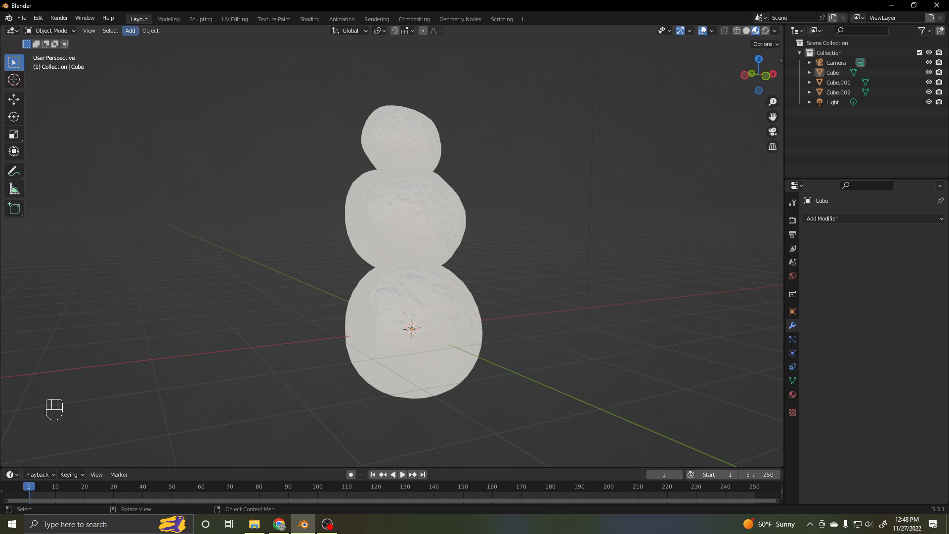
Add a cube, move it out beside the snowman's middle ball and scale it down to about 0.046.
{"action": "left_click", "coordinate": [130, 31]}
{"action": "mouse_move", "coordinate": [149, 38]}
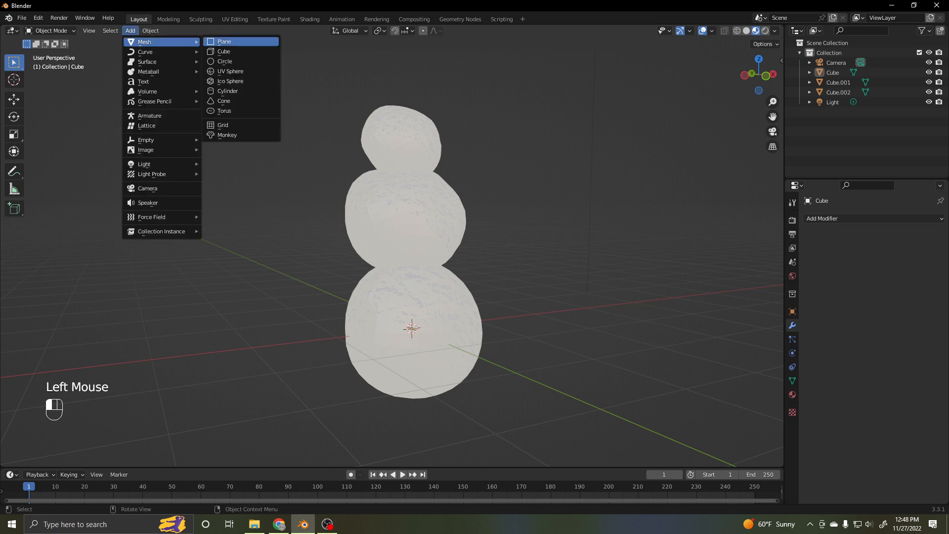
{"action": "left_click", "coordinate": [217, 48]}
{"action": "key", "text": "g"}
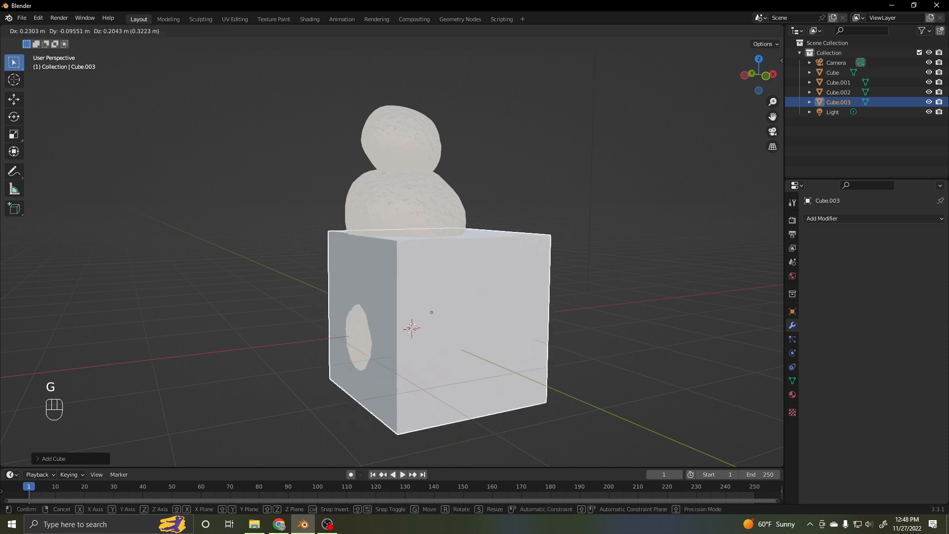
{"action": "key", "text": "s"}
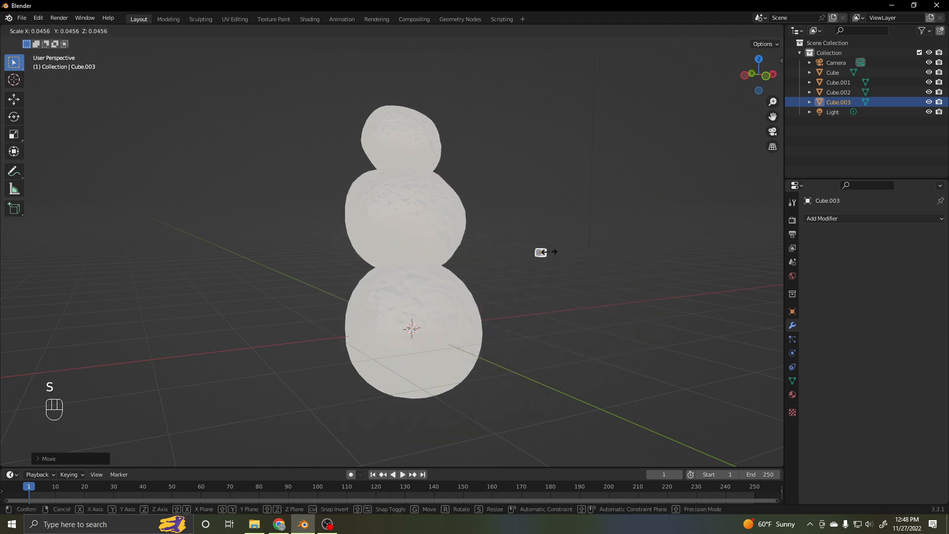
{"action": "left_click", "coordinate": [544, 252]}
Stretch the small cube along the Z axis into a long, thin upright bar.
{"action": "key", "text": "s"}
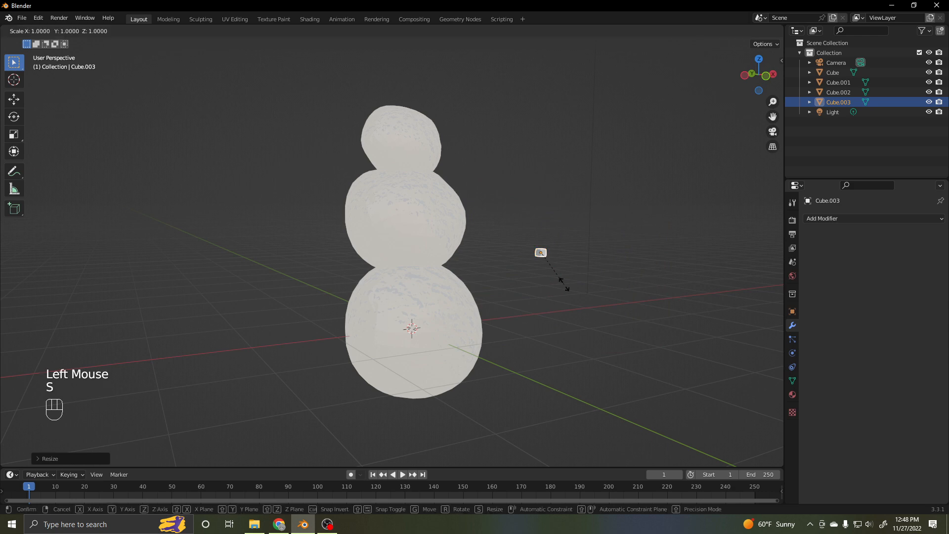
{"action": "key", "text": "z"}
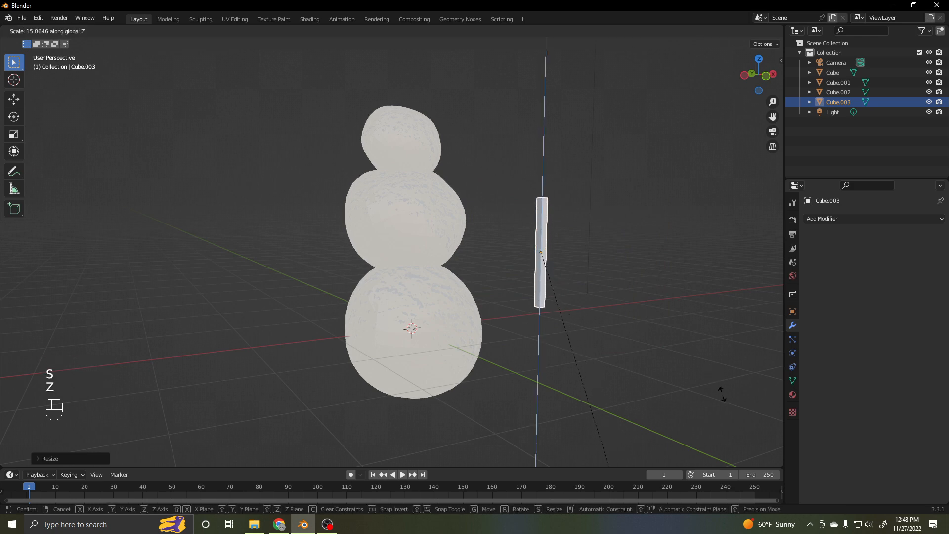
{"action": "left_click", "coordinate": [729, 433]}
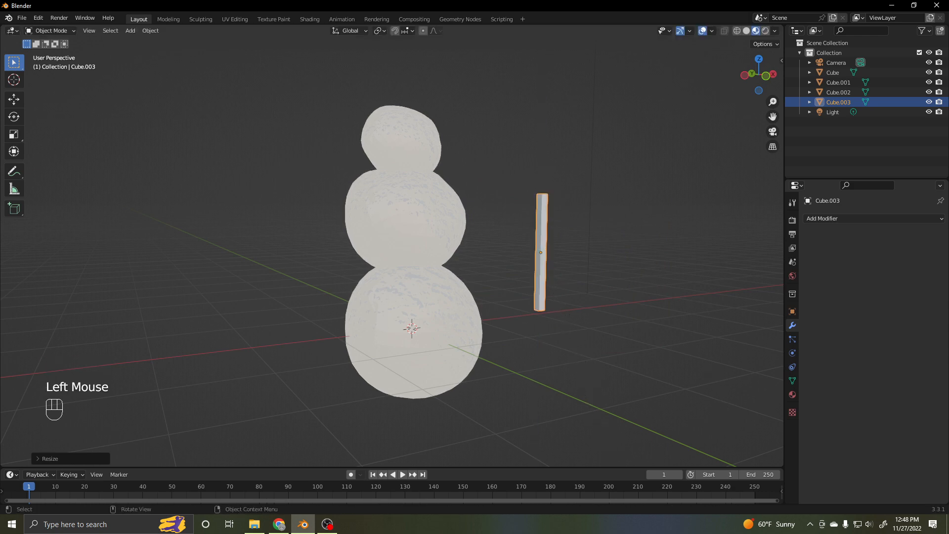
In Edit Mode, extrude the bar's bottom face slightly downward to add a short end segment.
{"action": "scroll", "coordinate": [729, 433], "scroll_direction": "up", "scroll_amount": 2}
{"action": "middle_click_drag", "start_coordinate": [729, 433], "coordinate": [672, 408]}
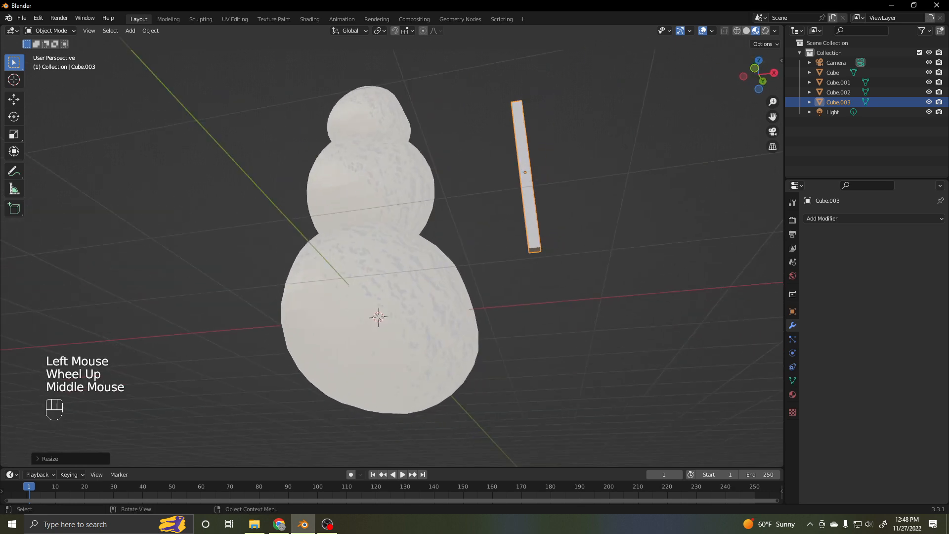
{"action": "key", "text": "Tab"}
{"action": "scroll", "coordinate": [391, 247], "scroll_direction": "up", "scroll_amount": 1}
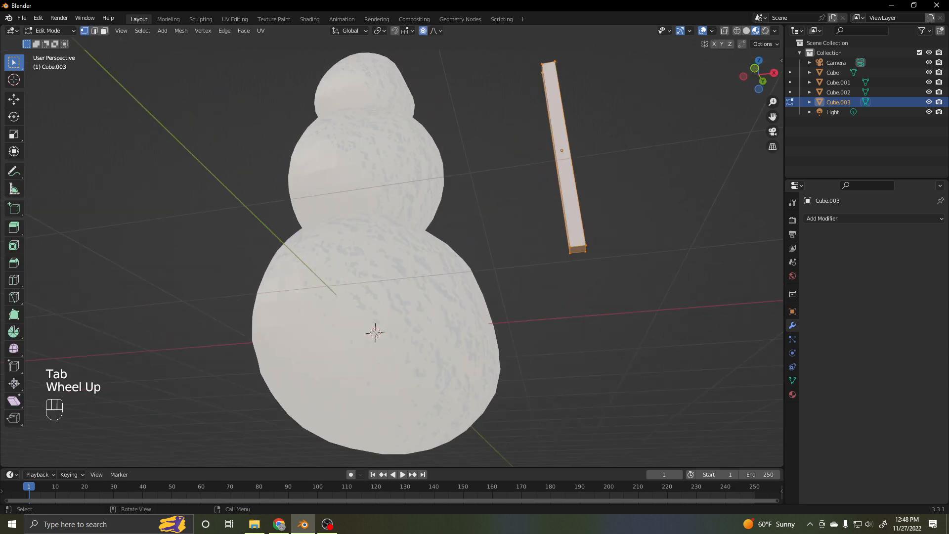
{"action": "key", "text": "3"}
{"action": "left_click", "coordinate": [578, 248]}
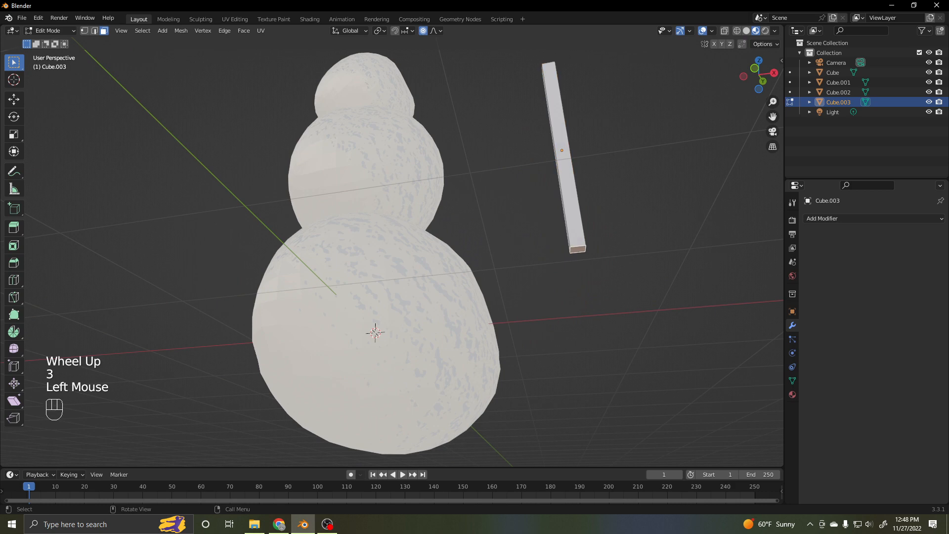
{"action": "key", "text": "e"}
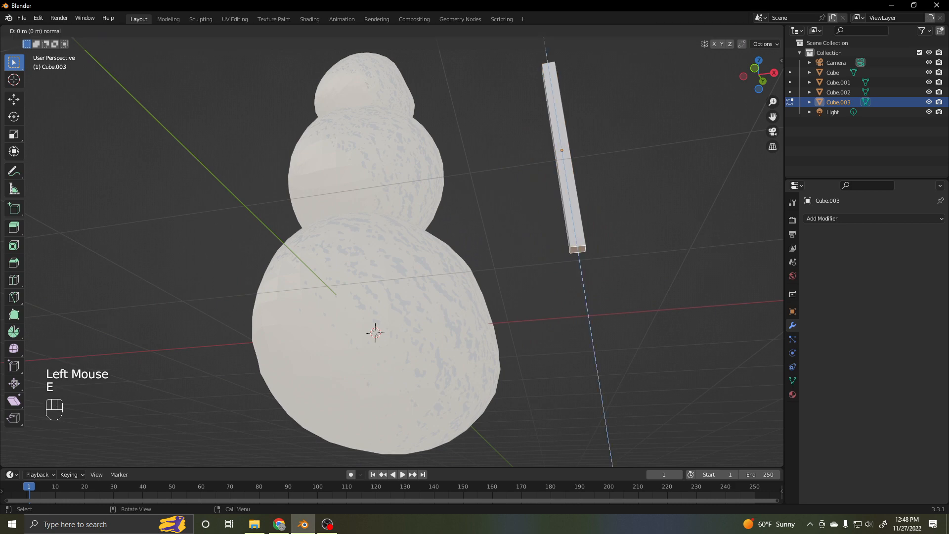
{"action": "left_click", "coordinate": [578, 257]}
{"action": "scroll", "coordinate": [391, 247], "scroll_direction": "up", "scroll_amount": 2}
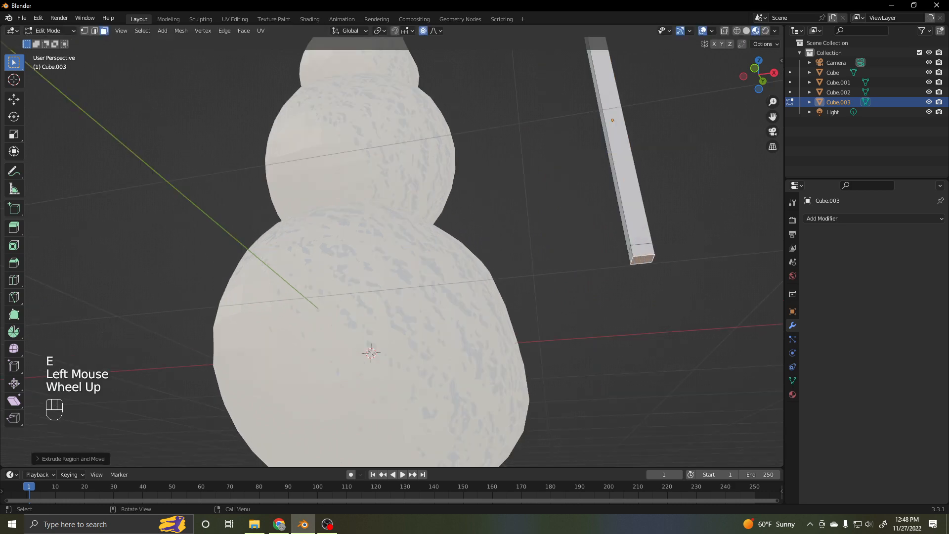
Select the two opposite bottom edges of the bar's end segment and turn off proportional editing.
{"action": "key", "text": "KP_Decimal"}
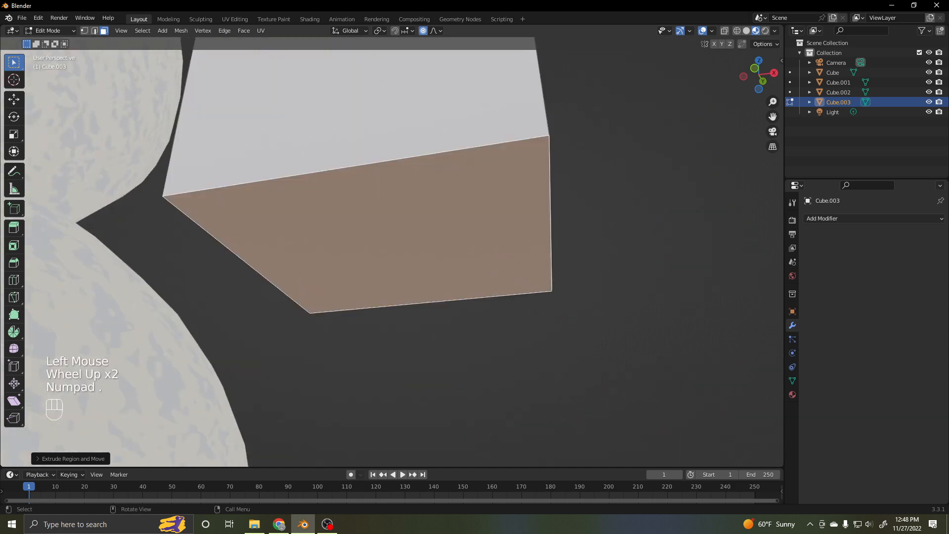
{"action": "scroll", "coordinate": [390, 247], "scroll_direction": "down", "scroll_amount": 2}
{"action": "key", "text": "2"}
{"action": "left_click", "coordinate": [498, 231]}
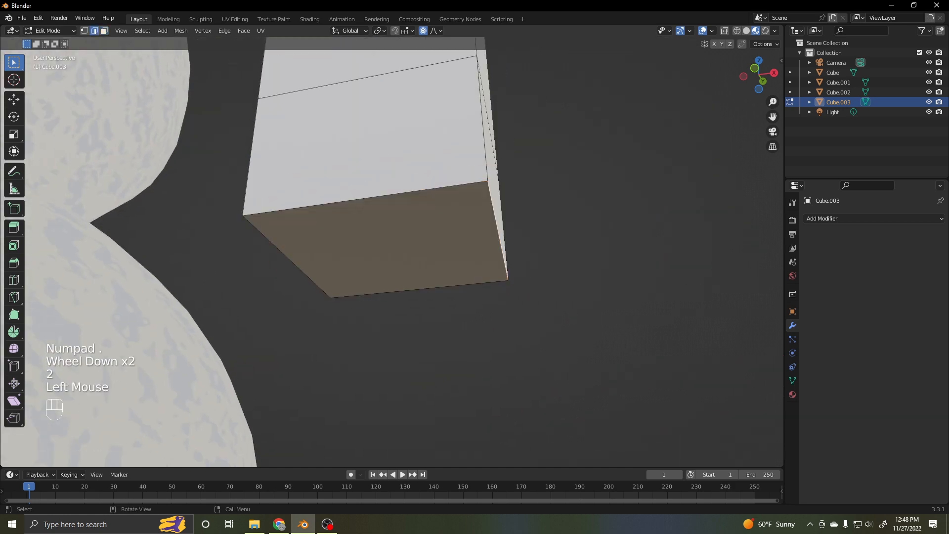
{"action": "left_click", "coordinate": [287, 256], "text": "shift"}
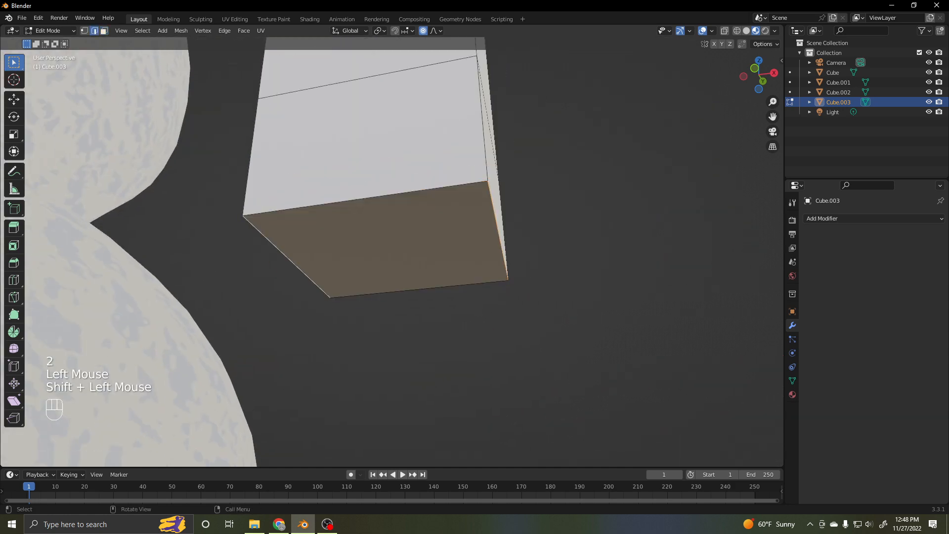
{"action": "key", "text": "s"}
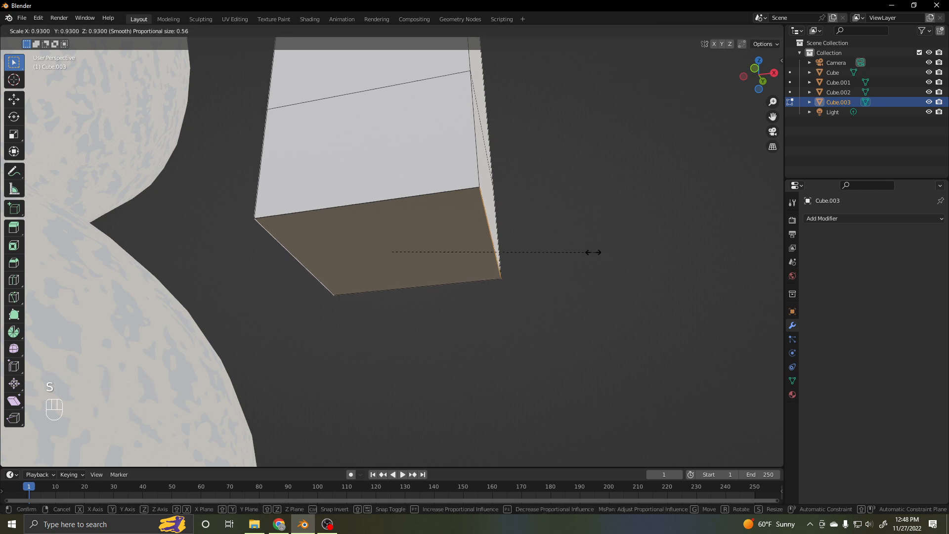
{"action": "right_click", "coordinate": [593, 250]}
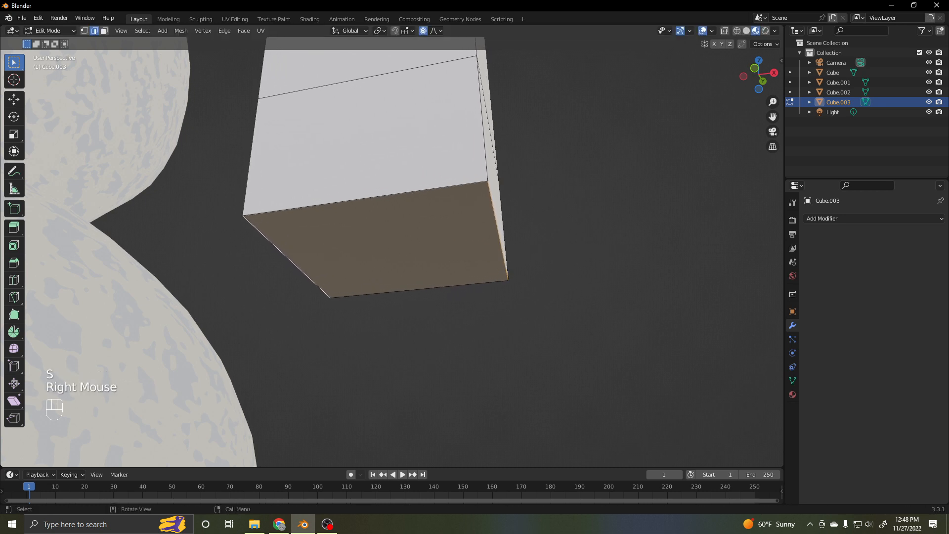
{"action": "left_click", "coordinate": [423, 31]}
Scale the two selected bottom edges along the X axis to about 0.51 to taper the end segment.
{"action": "key", "text": "s"}
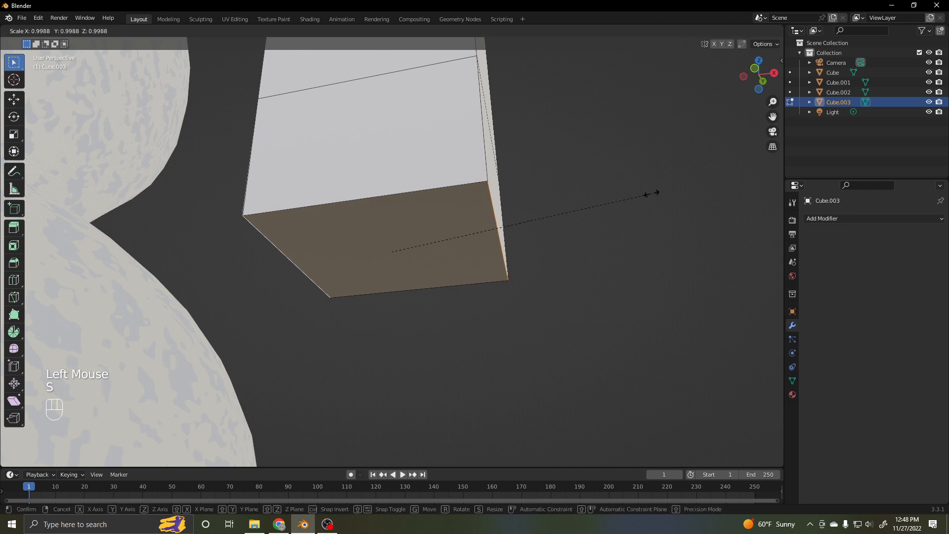
{"action": "right_click", "coordinate": [560, 203]}
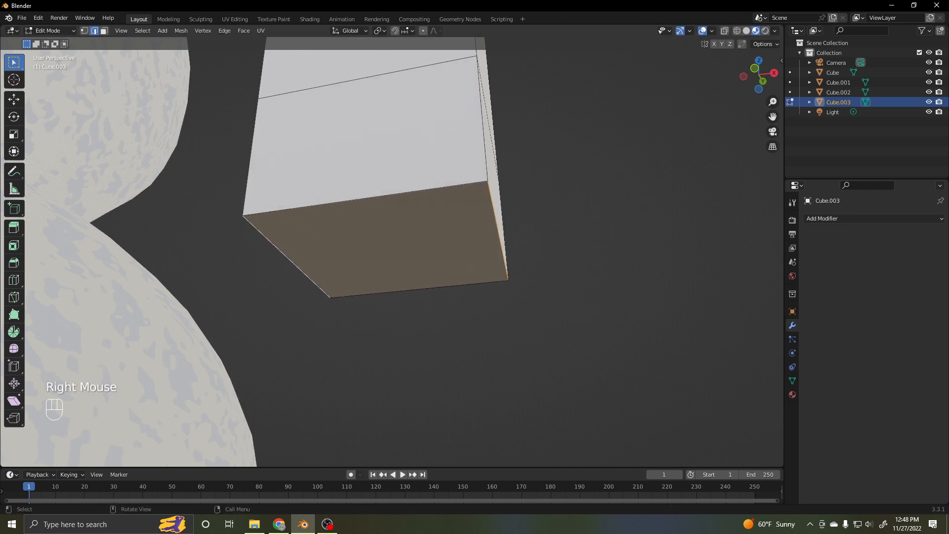
{"action": "key", "text": "s"}
{"action": "key", "text": "x"}
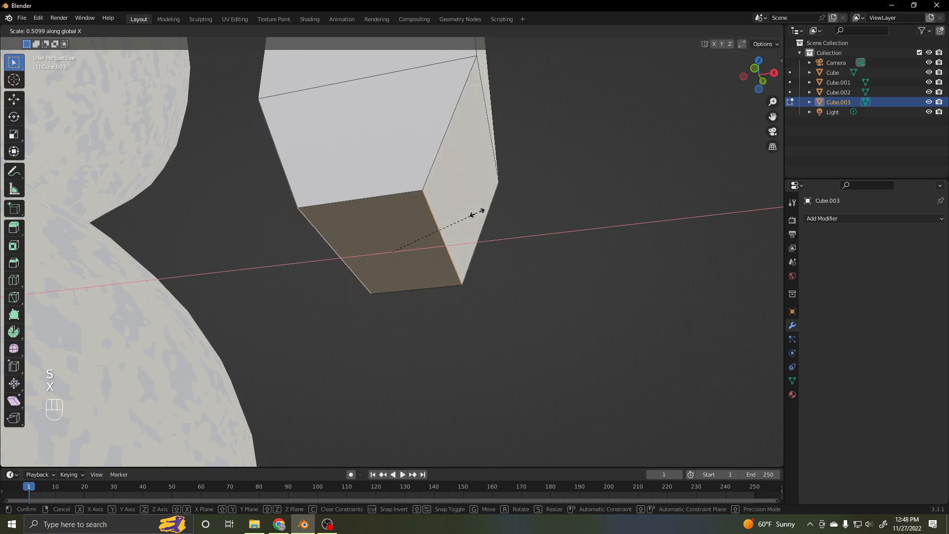
{"action": "left_click", "coordinate": [477, 212]}
Extrude one slanted side face of the tapered end outward and move its tip down to form an angled finger.
{"action": "scroll", "coordinate": [385, 163], "scroll_direction": "down", "scroll_amount": 3}
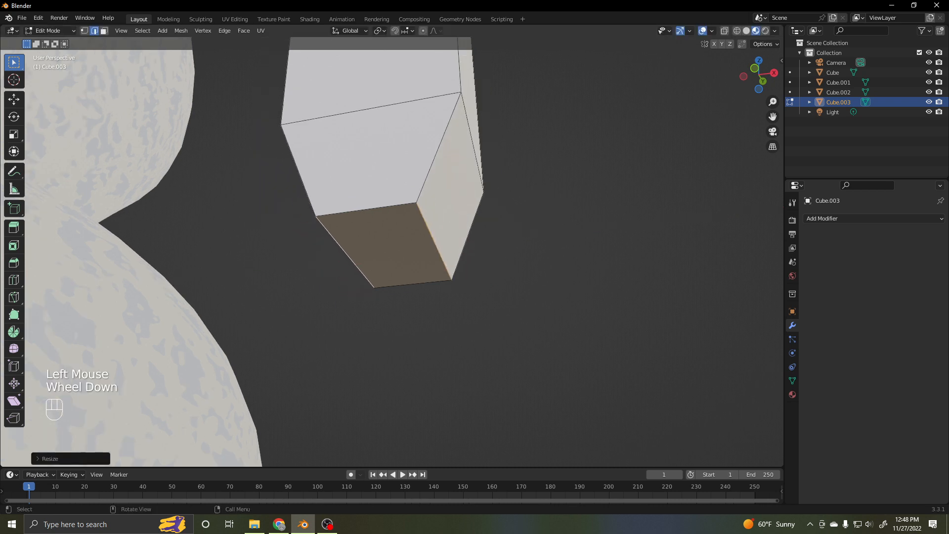
{"action": "scroll", "coordinate": [385, 163], "scroll_direction": "up", "scroll_amount": 1}
{"action": "left_click", "coordinate": [457, 238]}
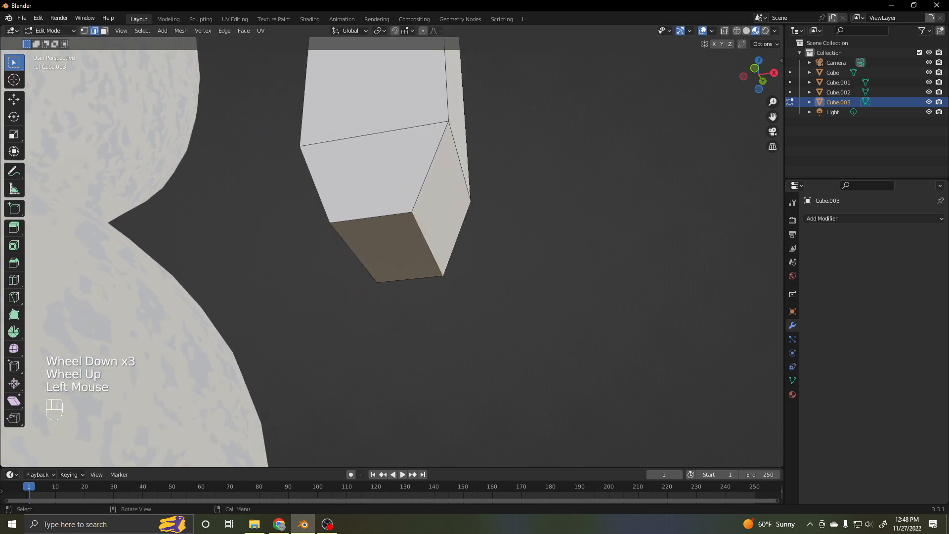
{"action": "key", "text": "3"}
{"action": "left_click", "coordinate": [447, 208]}
{"action": "scroll", "coordinate": [447, 208], "scroll_direction": "down", "scroll_amount": 6}
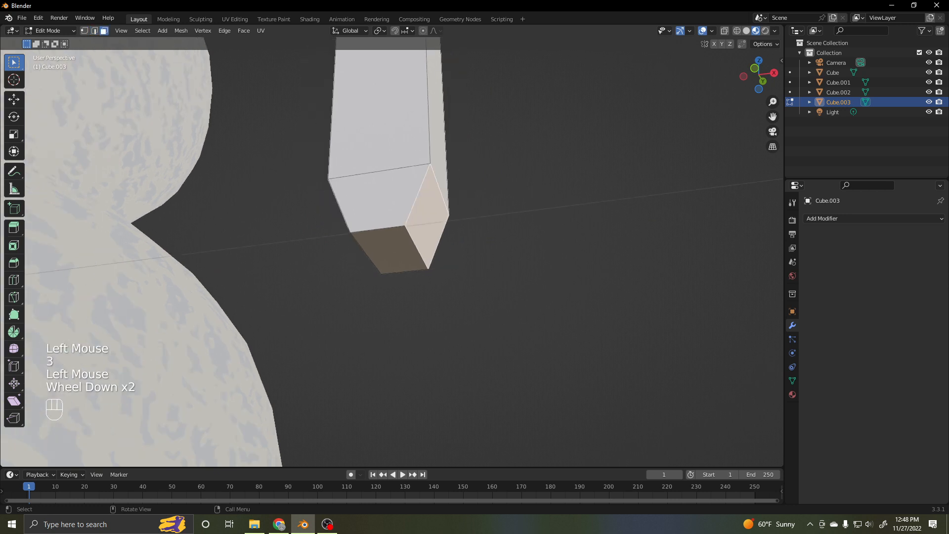
{"action": "key", "text": "e"}
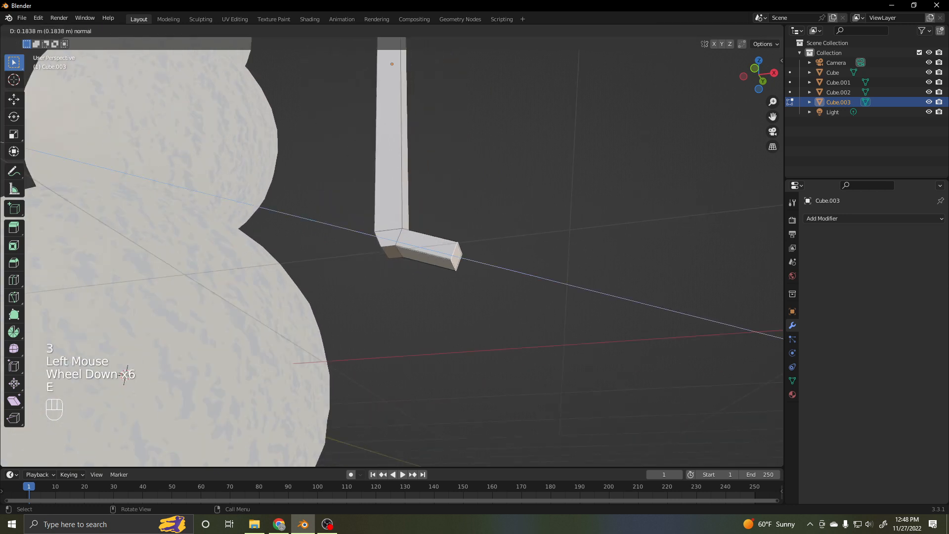
{"action": "left_click", "coordinate": [125, 374]}
{"action": "key", "text": "g"}
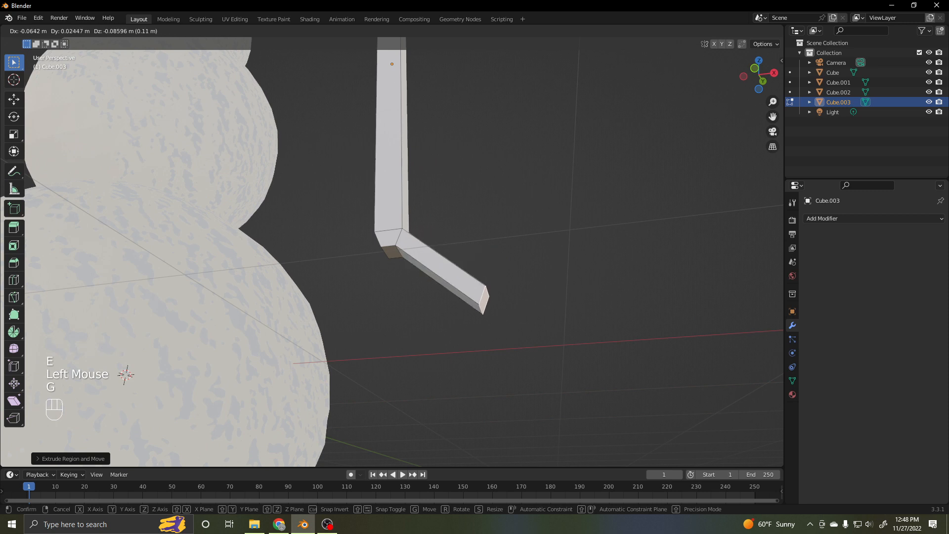
{"action": "left_click", "coordinate": [125, 375]}
Extrude the bottom face of the tapered end about 0.25 m straight down as the middle finger.
{"action": "left_click", "coordinate": [126, 375]}
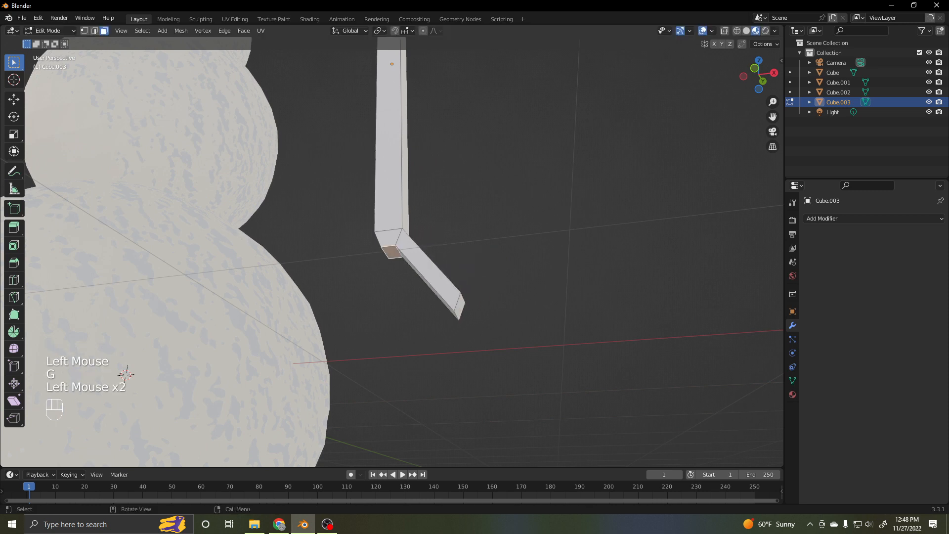
{"action": "key", "text": "g"}
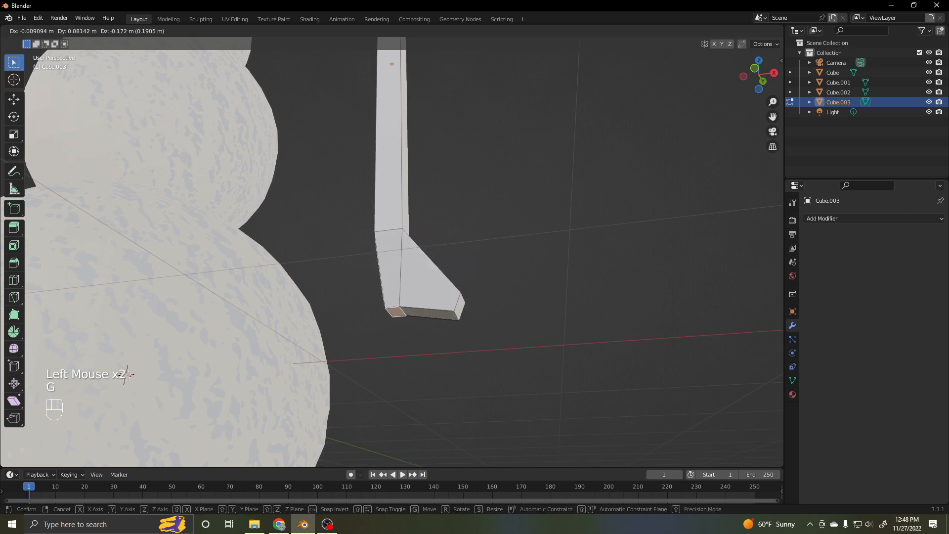
{"action": "right_click", "coordinate": [125, 374]}
{"action": "key", "text": "e"}
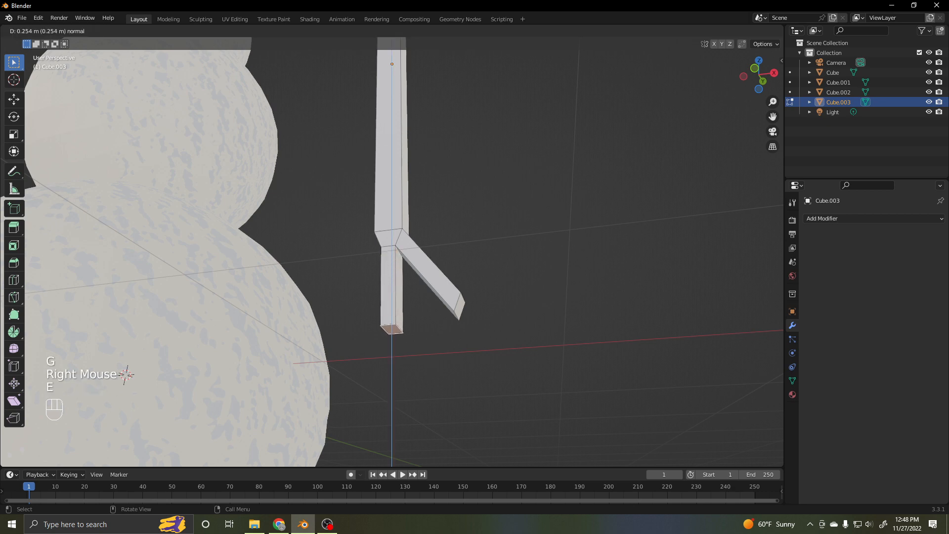
{"action": "left_click", "coordinate": [125, 375]}
Extrude the opposite slanted face outward and move its tip down to form the third finger.
{"action": "middle_click_drag", "start_coordinate": [126, 374], "coordinate": [158, 375]}
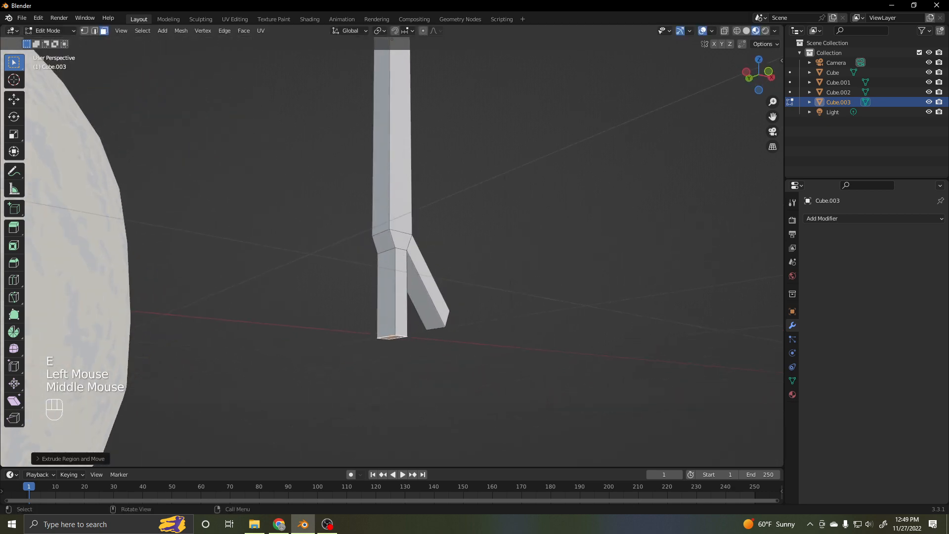
{"action": "left_click", "coordinate": [384, 242]}
{"action": "middle_click_drag", "start_coordinate": [384, 242], "coordinate": [421, 242]}
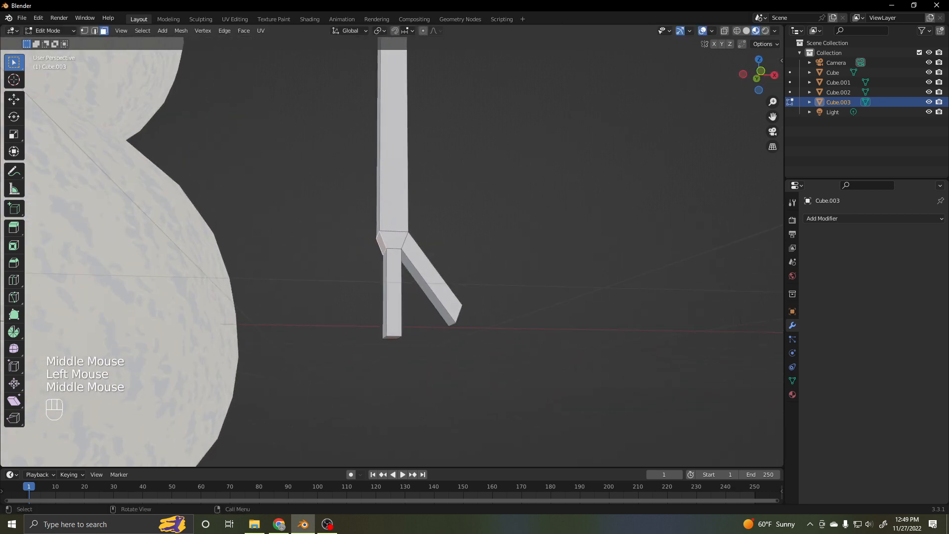
{"action": "key", "text": "e"}
{"action": "left_click", "coordinate": [307, 270]}
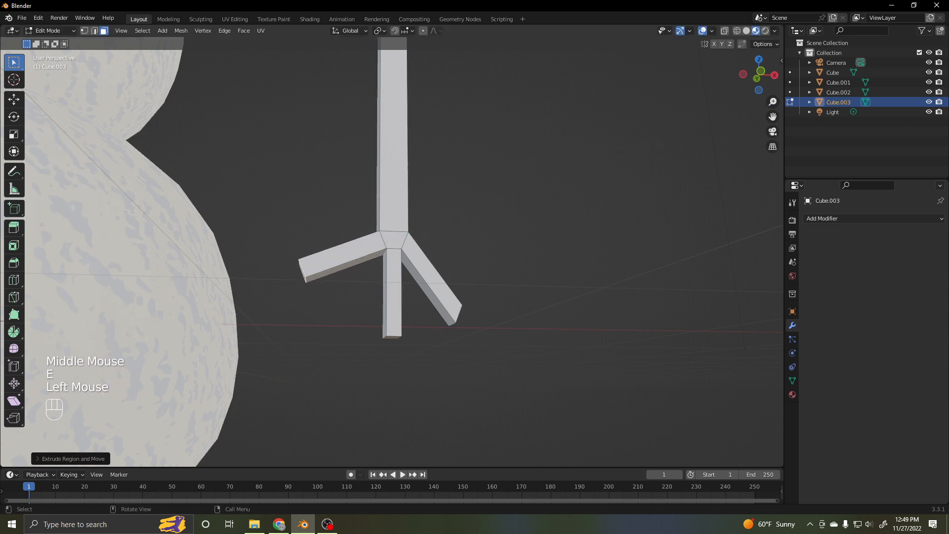
{"action": "key", "text": "g"}
{"action": "left_click", "coordinate": [149, 376]}
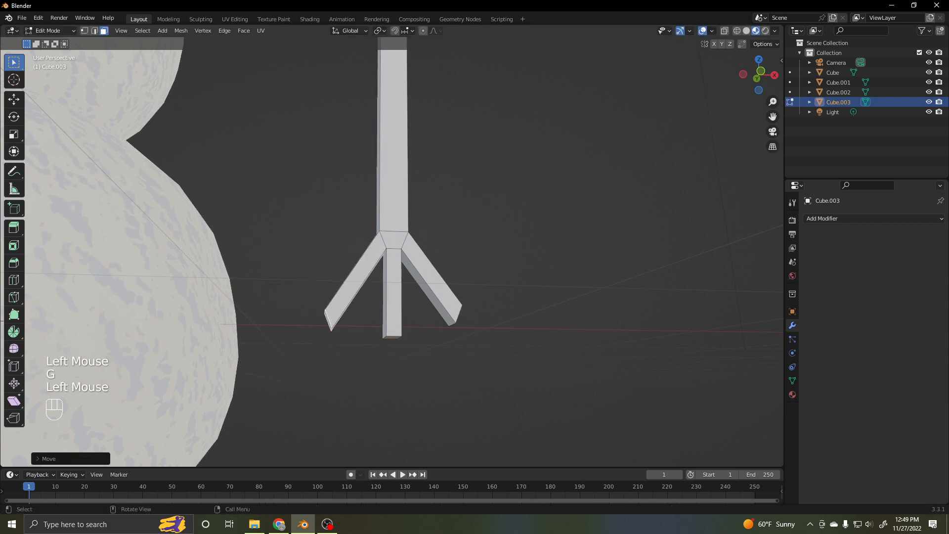
Move the end face of the first angled finger about 0.05 m inward and down to match the opposite finger.
{"action": "middle_click_drag", "start_coordinate": [148, 376], "coordinate": [149, 376]}
{"action": "mouse_move", "coordinate": [448, 305]}
{"action": "middle_mouse_down"}
{"action": "mouse_move", "coordinate": [459, 305]}
{"action": "mouse_move", "coordinate": [430, 308]}
{"action": "middle_mouse_up"}
{"action": "left_click", "coordinate": [459, 306]}
{"action": "key", "text": "g"}
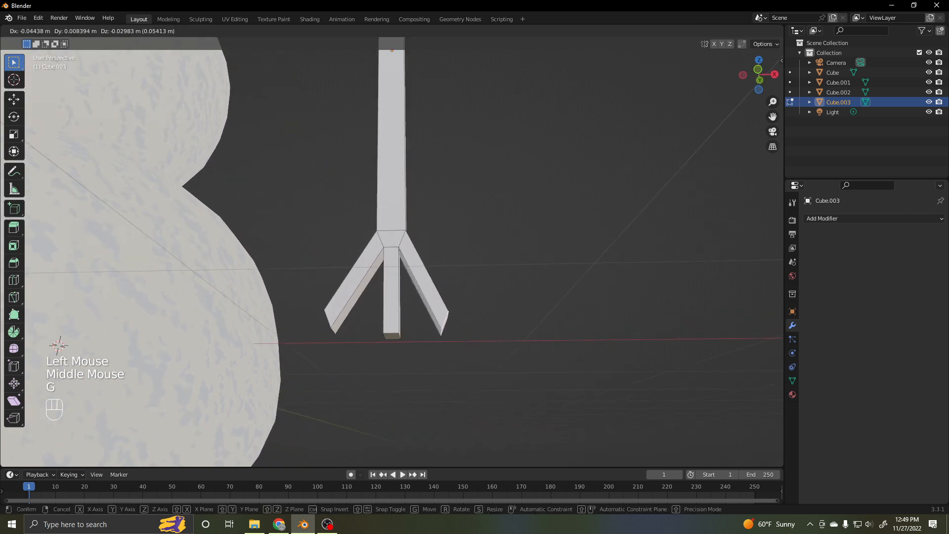
{"action": "left_click", "coordinate": [59, 345]}
Add a loop cut around the middle of the long bar and shift it slightly sideways to bend the bar.
{"action": "scroll", "coordinate": [138, 321], "scroll_direction": "down", "scroll_amount": 3}
{"action": "scroll", "coordinate": [144, 322], "scroll_direction": "up", "scroll_amount": 1}
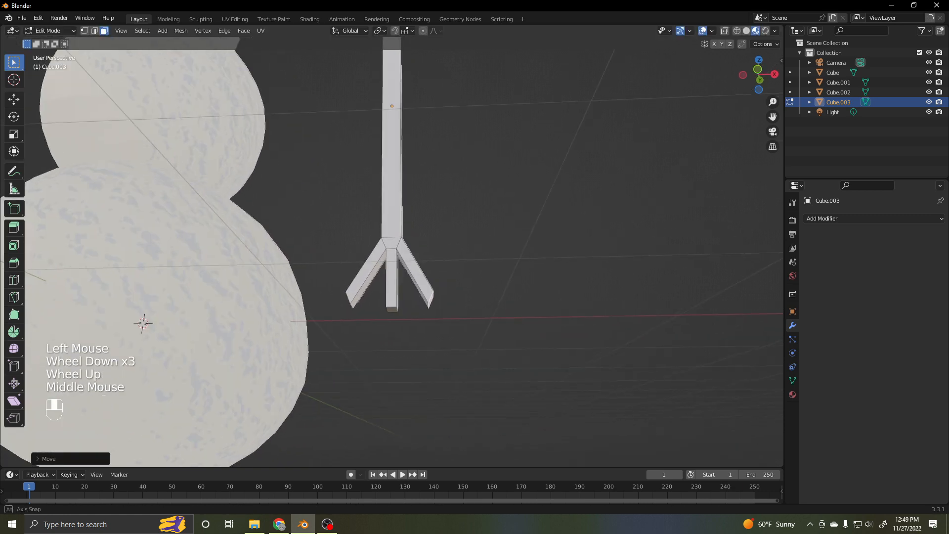
{"action": "middle_click_drag", "start_coordinate": [143, 321], "coordinate": [120, 328]}
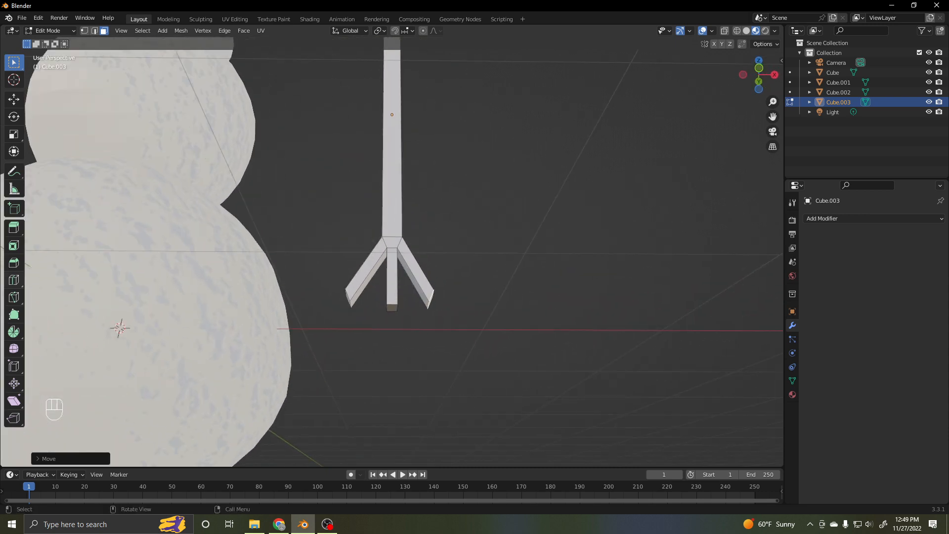
{"action": "left_click", "coordinate": [14, 280]}
{"action": "left_click", "coordinate": [392, 113]}
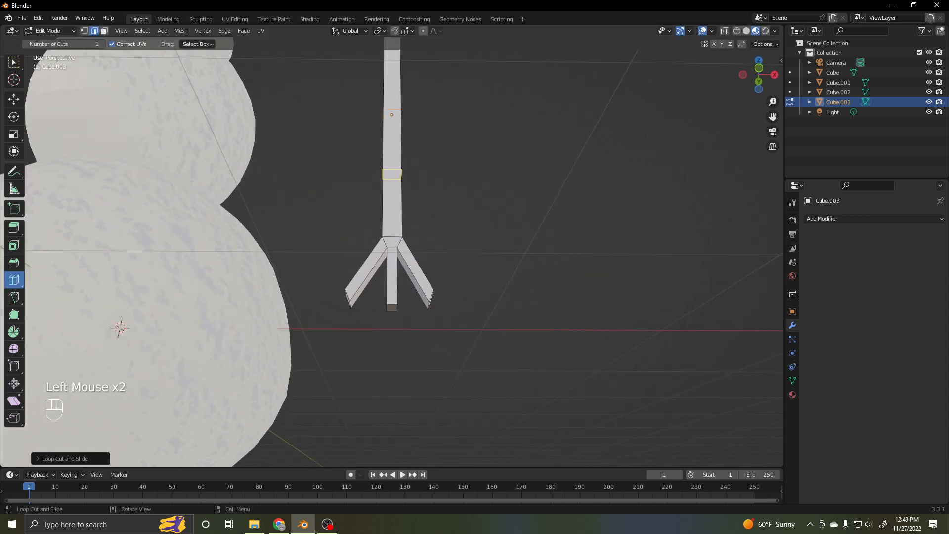
{"action": "key", "text": "g"}
{"action": "left_click", "coordinate": [399, 174]}
Add a second loop cut midway along the bar's lower half and move it slightly off axis.
{"action": "left_click", "coordinate": [397, 174]}
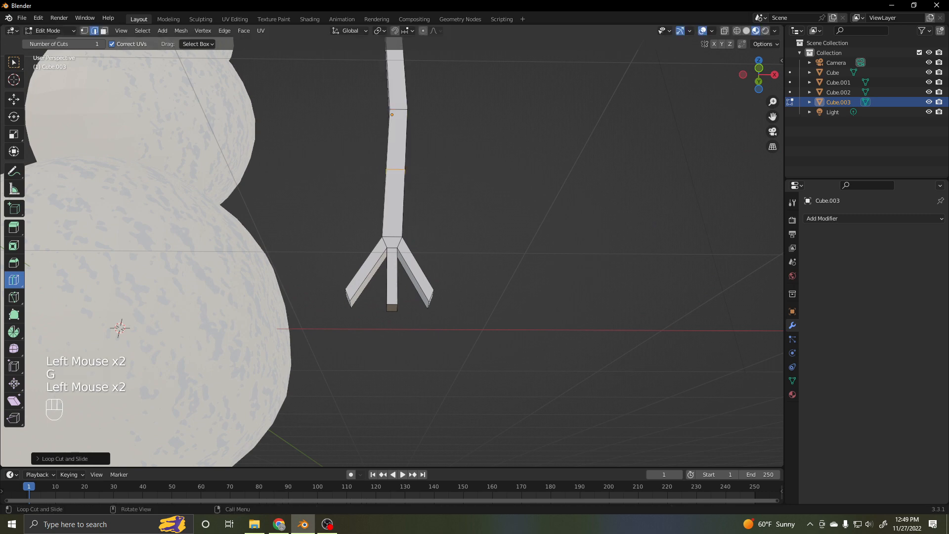
{"action": "key", "text": "g"}
{"action": "left_click", "coordinate": [118, 327]}
{"action": "middle_click_drag", "start_coordinate": [116, 329], "coordinate": [350, 269]}
{"action": "key", "text": "g"}
{"action": "left_click", "coordinate": [339, 305]}
Add a third loop cut midway along the bar's upper half and offset it by about 0.04 m.
{"action": "scroll", "coordinate": [340, 305], "scroll_direction": "down", "scroll_amount": 2}
{"action": "left_click", "coordinate": [393, 105]}
{"action": "key", "text": "g"}
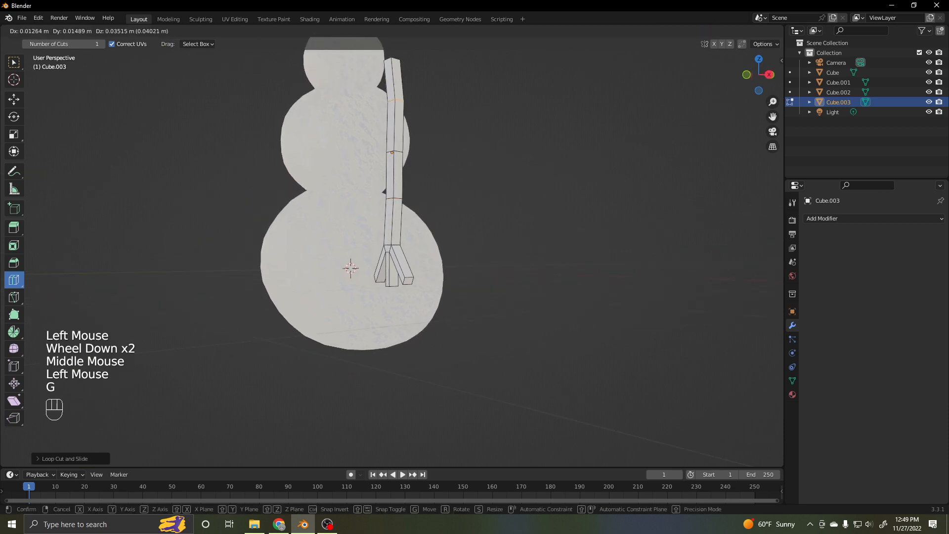
{"action": "left_click", "coordinate": [395, 101]}
Add a loop cut midway along the finger farthest from the snowman and along the middle finger, offsetting each to bend them.
{"action": "middle_click_drag", "start_coordinate": [396, 102], "coordinate": [415, 148]}
{"action": "scroll", "coordinate": [424, 283], "scroll_direction": "up", "scroll_amount": 4}
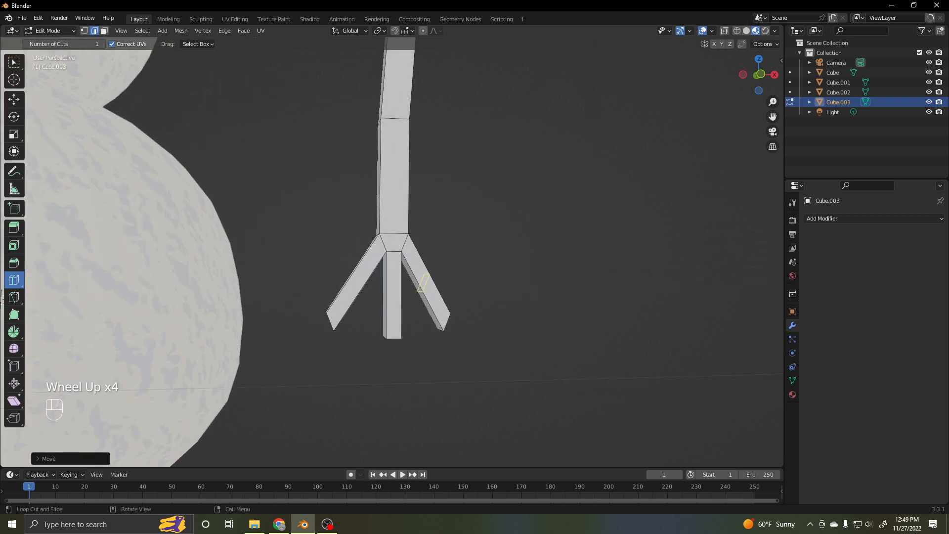
{"action": "left_click", "coordinate": [423, 283]}
{"action": "key", "text": "g"}
{"action": "left_click", "coordinate": [421, 284]}
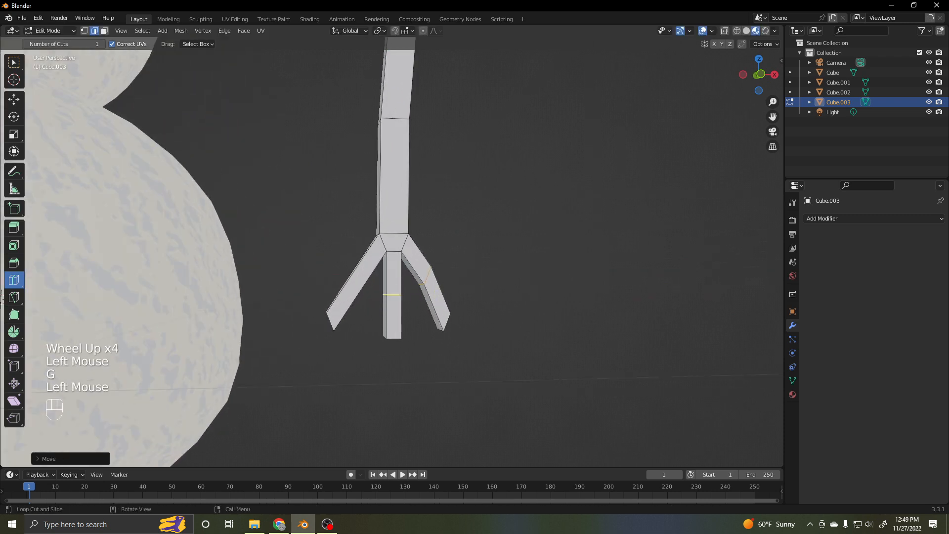
{"action": "left_click", "coordinate": [394, 295]}
{"action": "key", "text": "g"}
{"action": "left_click", "coordinate": [397, 303]}
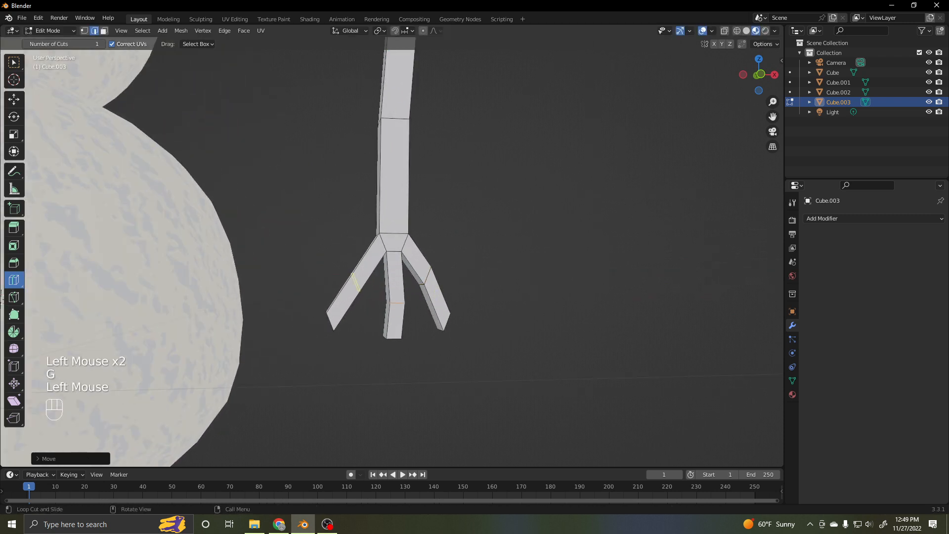
Add a loop cut midway along the finger nearest the snowman and move it about 0.02 m outward to bend it.
{"action": "left_click", "coordinate": [355, 282]}
{"action": "middle_click_drag", "start_coordinate": [355, 283], "coordinate": [376, 289]}
{"action": "key", "text": "g"}
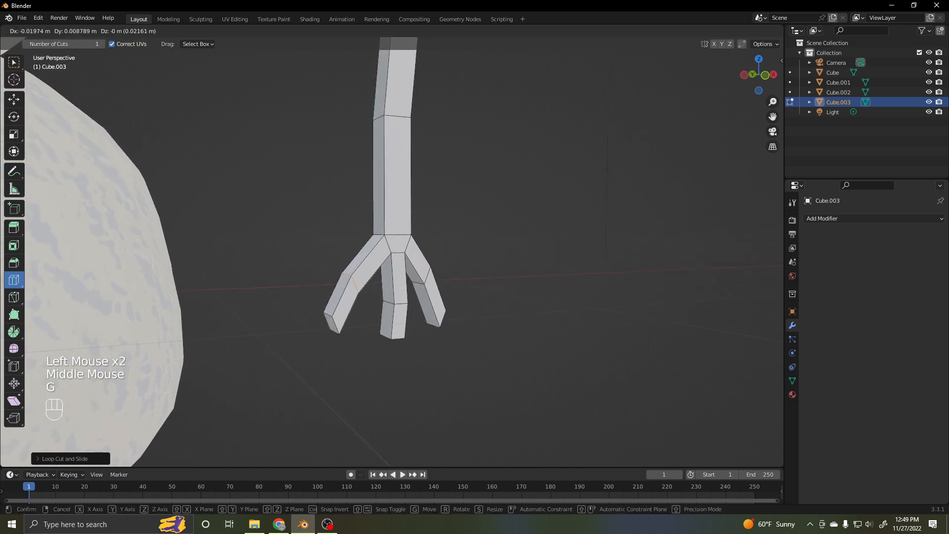
{"action": "left_click", "coordinate": [352, 285]}
{"action": "left_click", "coordinate": [345, 299]}
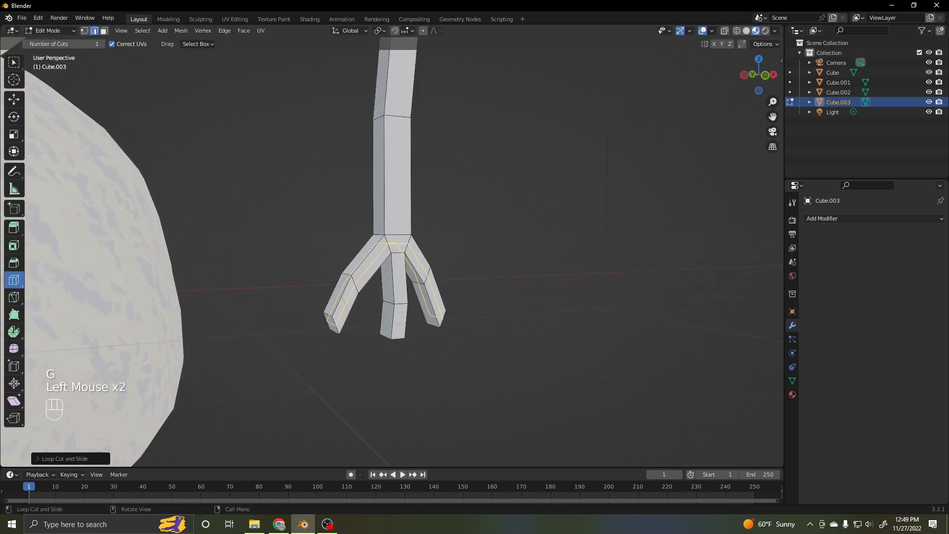
{"action": "key", "text": "ctrl+z"}
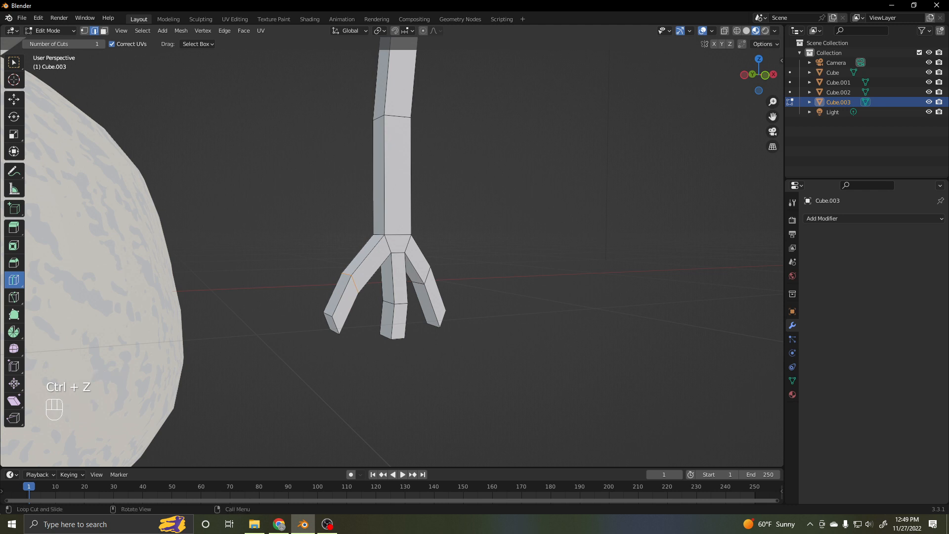
Create a new material for the branch-shaped arm.
{"action": "scroll", "coordinate": [392, 208], "scroll_direction": "down", "scroll_amount": 3}
{"action": "middle_click_drag", "start_coordinate": [392, 208], "coordinate": [391, 299], "text": "shift"}
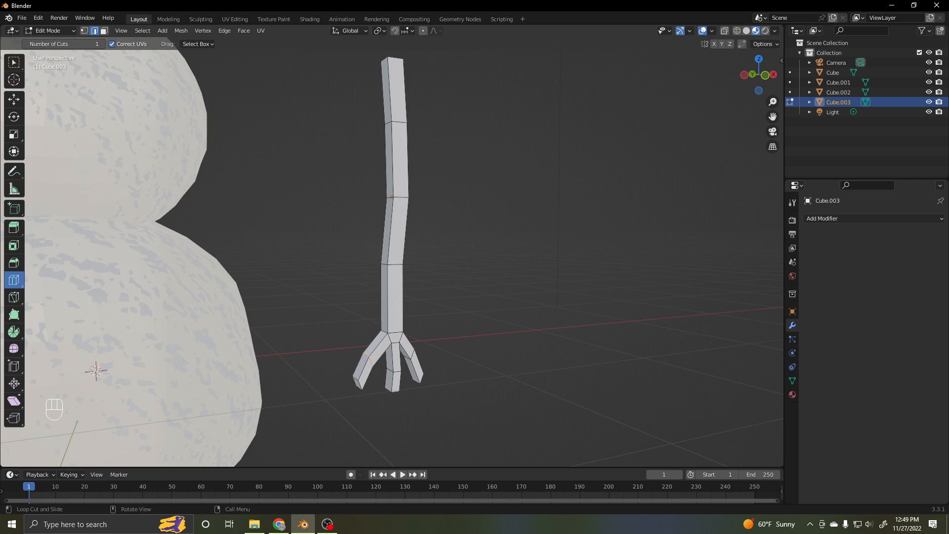
{"action": "left_click", "coordinate": [792, 395]}
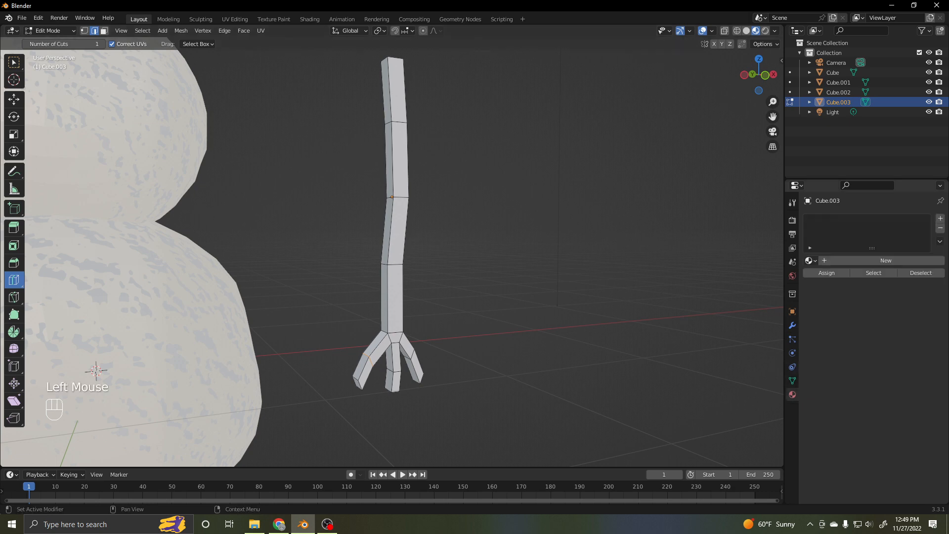
{"action": "left_click", "coordinate": [850, 260]}
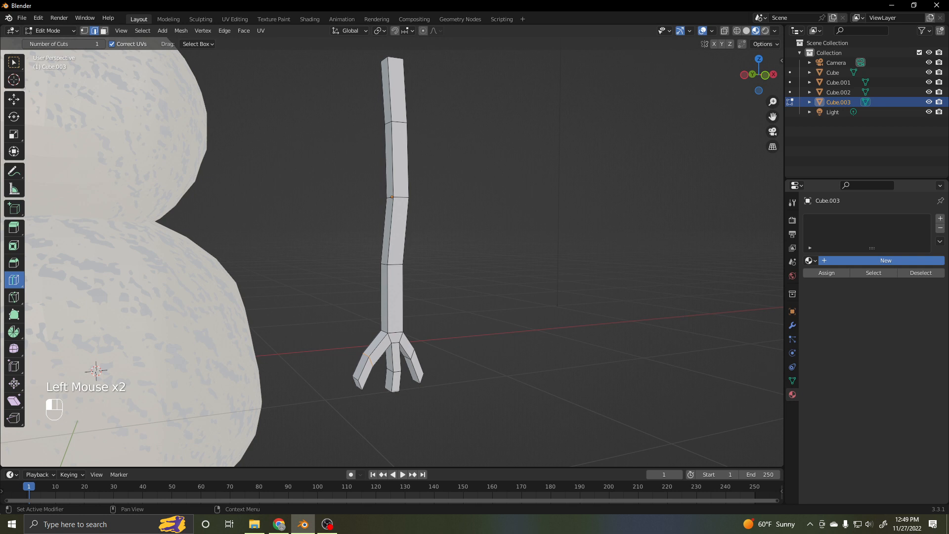
Set the arm material's base color to a dark brown, with hue about 0.098 and saturation about 0.654, and leave mesh editing.
{"action": "left_click", "coordinate": [850, 261]}
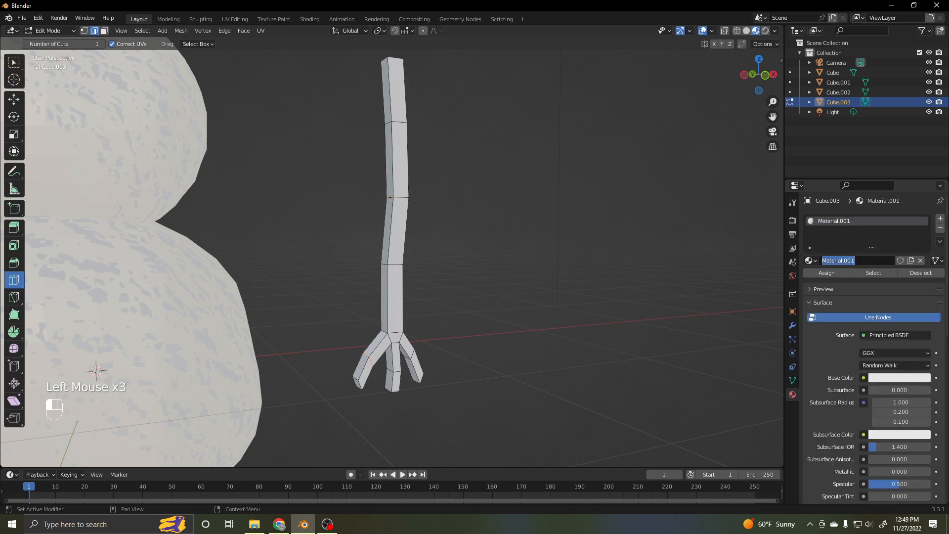
{"action": "left_click", "coordinate": [900, 377]}
{"action": "left_click_drag", "start_coordinate": [879, 272], "coordinate": [871, 282]}
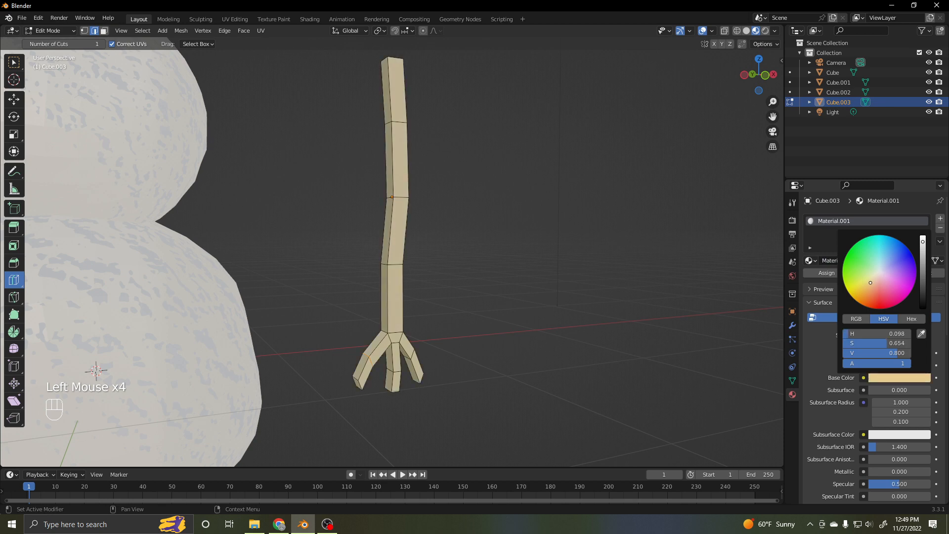
{"action": "left_click_drag", "start_coordinate": [923, 240], "coordinate": [923, 279]}
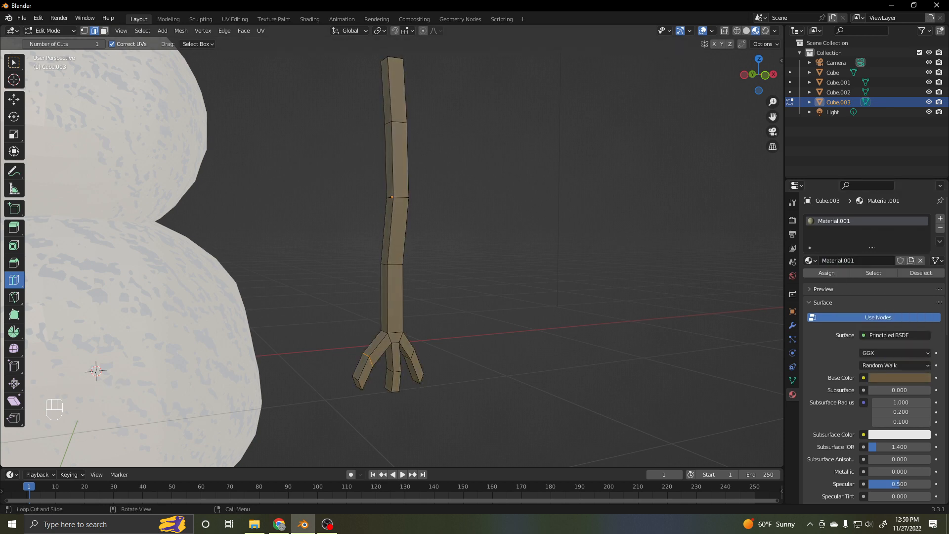
{"action": "key", "text": "Tab"}
{"action": "scroll", "coordinate": [390, 252], "scroll_direction": "down", "scroll_amount": 2}
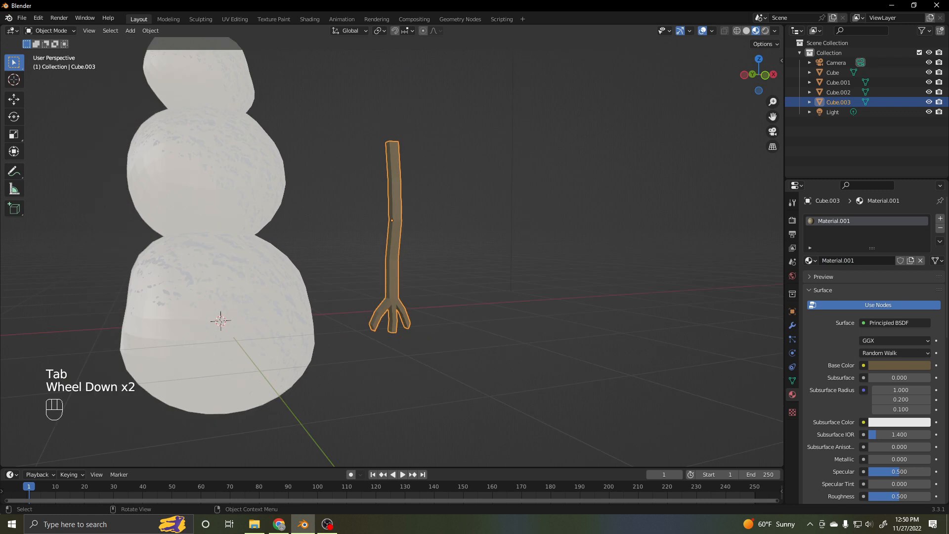
Place the 3D cursor on the arm's upper end face and set the arm's origin to the 3D cursor.
{"action": "middle_click_drag", "start_coordinate": [390, 253], "coordinate": [395, 251]}
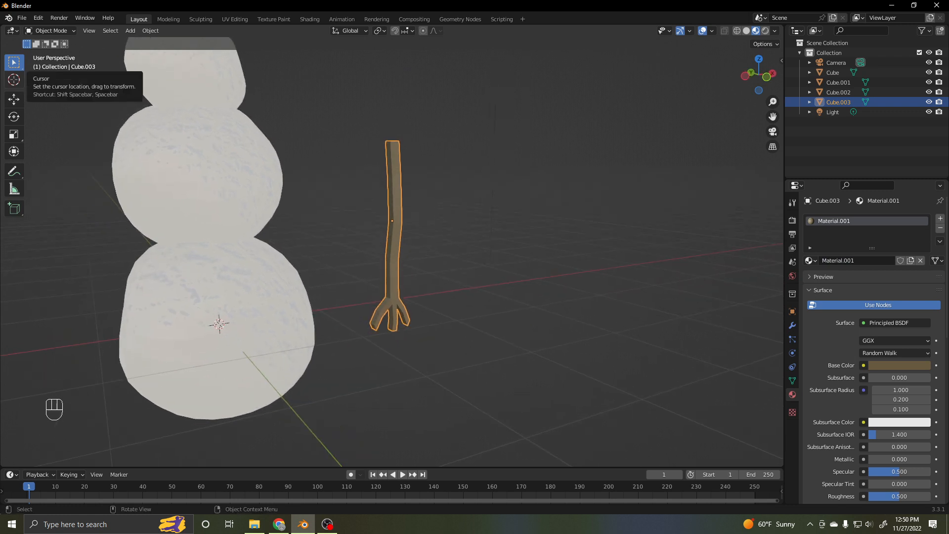
{"action": "left_click", "coordinate": [14, 79]}
{"action": "middle_click_drag", "start_coordinate": [395, 252], "coordinate": [395, 294]}
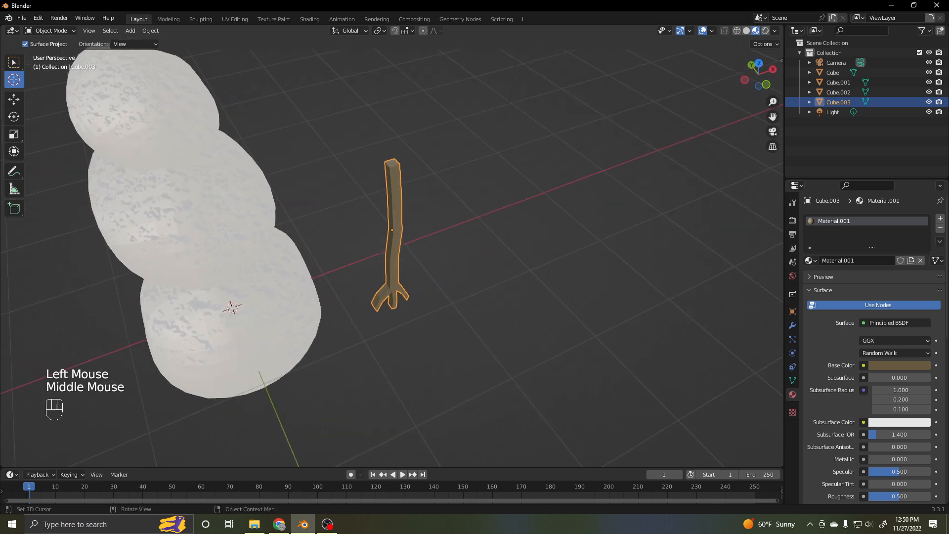
{"action": "left_click", "coordinate": [391, 163]}
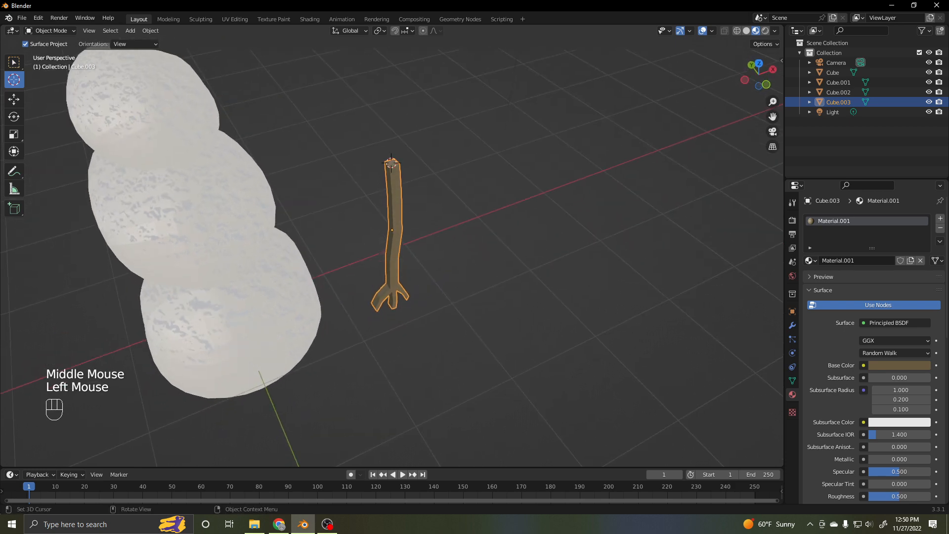
{"action": "left_click", "coordinate": [14, 62]}
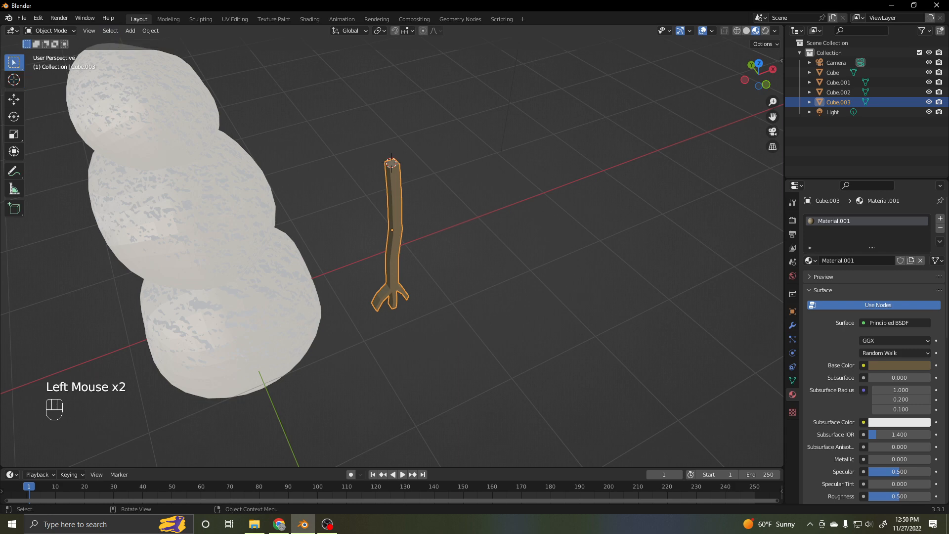
{"action": "left_click", "coordinate": [151, 31]}
{"action": "mouse_move", "coordinate": [188, 52]}
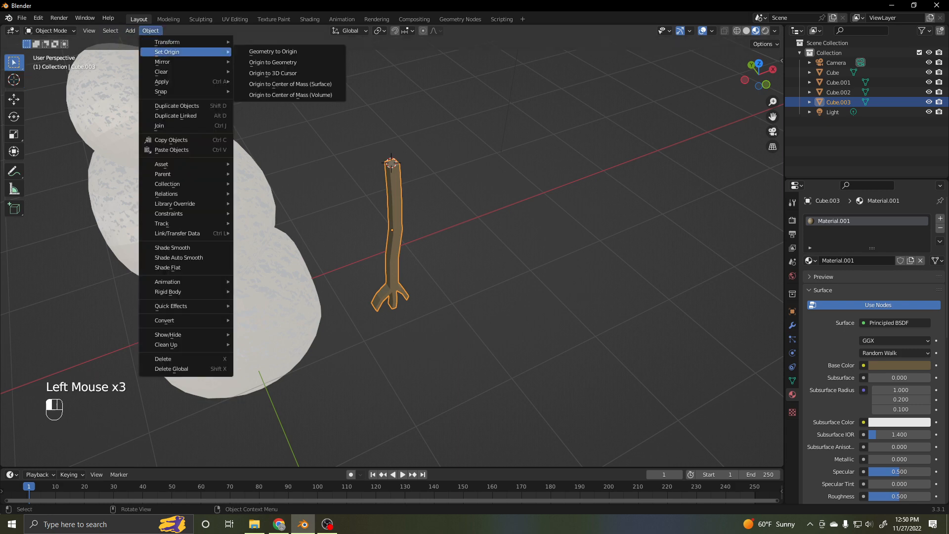
{"action": "left_click", "coordinate": [289, 73]}
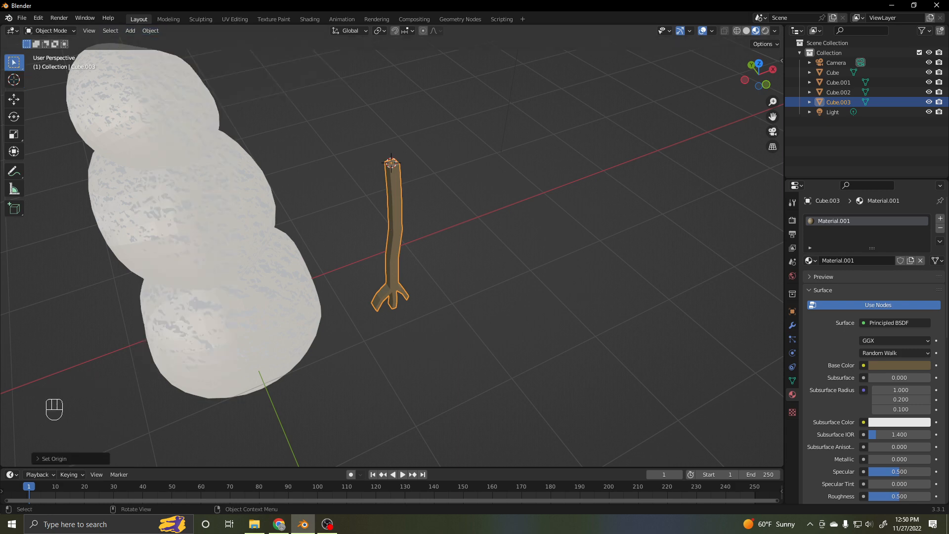
Rotate the arm about 46° around its upper end so the fingers swing outward, away from the snowman.
{"action": "middle_click_drag", "start_coordinate": [346, 222], "coordinate": [341, 174]}
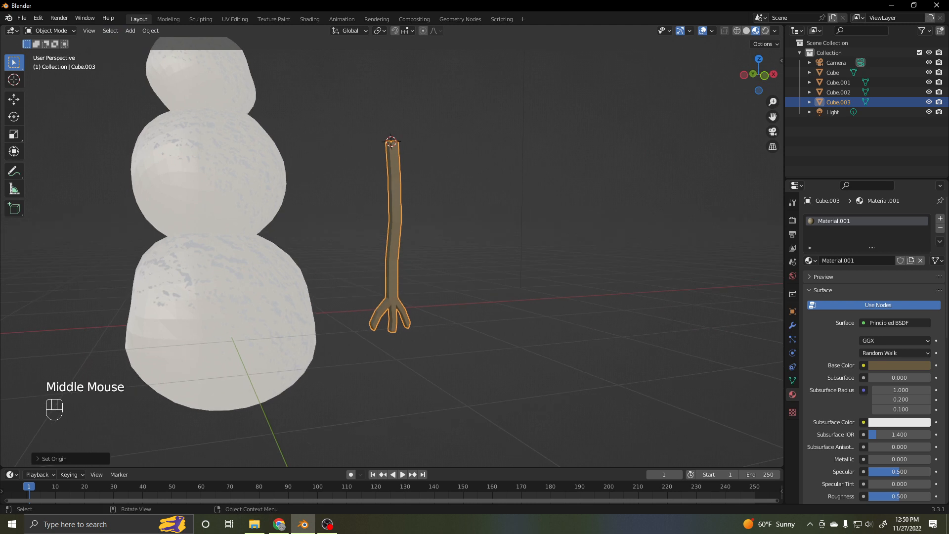
{"action": "key", "text": "r"}
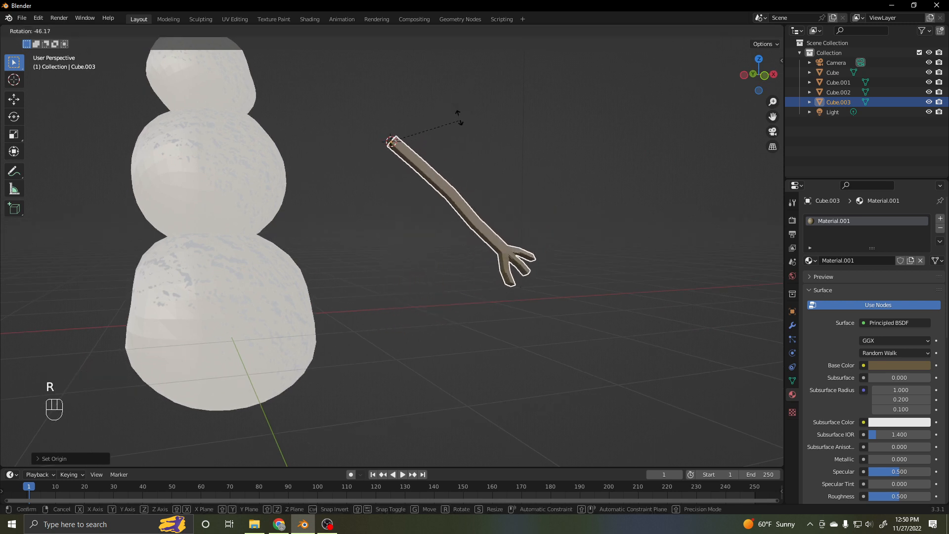
{"action": "left_click", "coordinate": [456, 121]}
Move the arm so its upper end sinks into the near side of the middle ball, adjusting its depth from the side too.
{"action": "middle_click_drag", "start_coordinate": [456, 121], "coordinate": [451, 118]}
{"action": "key", "text": "KP_1"}
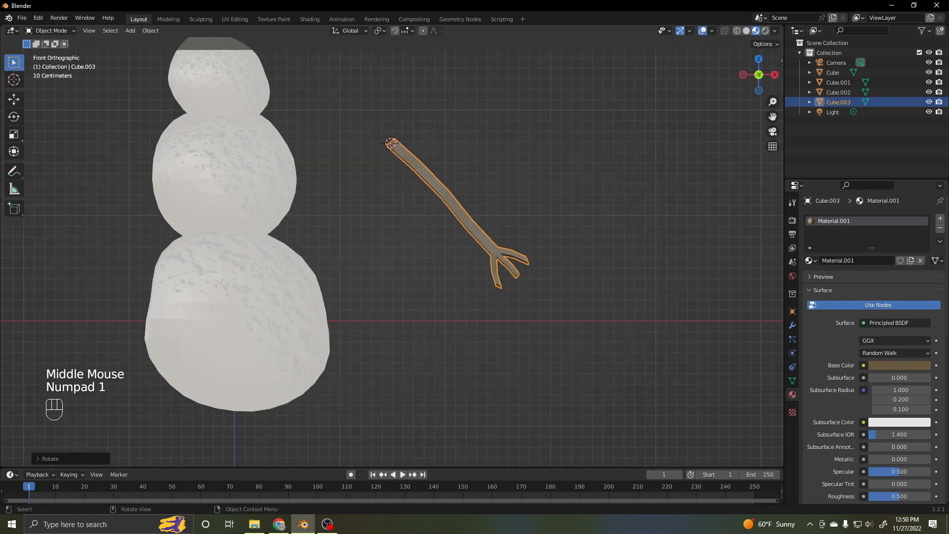
{"action": "key", "text": "g"}
{"action": "left_click", "coordinate": [345, 129]}
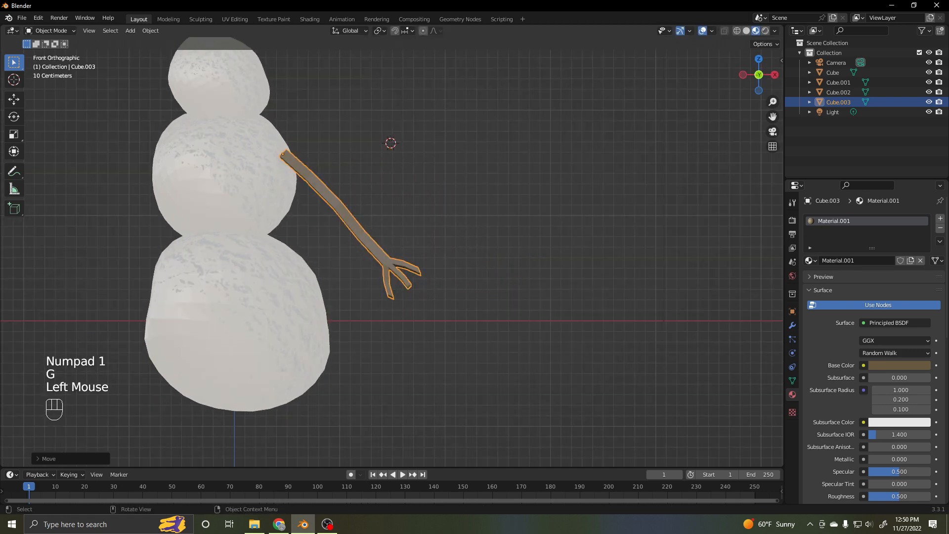
{"action": "middle_click_drag", "start_coordinate": [345, 130], "coordinate": [301, 142]}
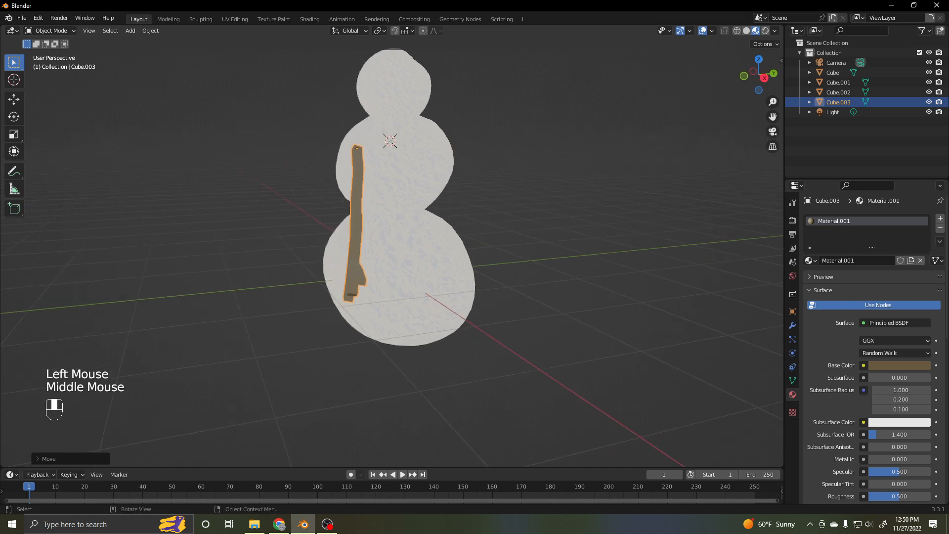
{"action": "key", "text": "g"}
{"action": "left_click", "coordinate": [390, 141]}
{"action": "mouse_move", "coordinate": [390, 141]}
{"action": "middle_mouse_down"}
{"action": "mouse_move", "coordinate": [376, 142]}
{"action": "mouse_move", "coordinate": [390, 142]}
{"action": "middle_mouse_up"}
{"action": "key", "text": "g"}
{"action": "left_click", "coordinate": [390, 142]}
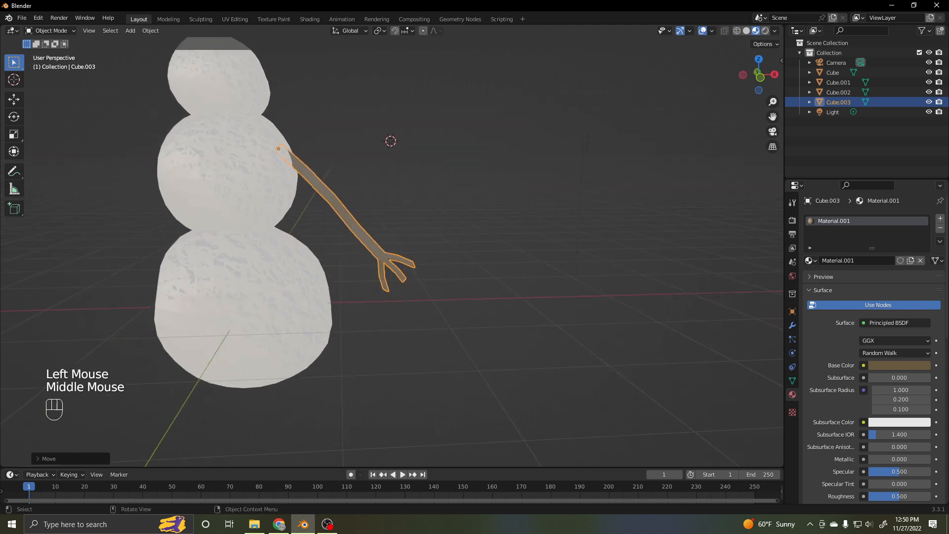
Duplicate the arm in front view and place the copy on the opposite side of the snowman.
{"action": "key", "text": "KP_1"}
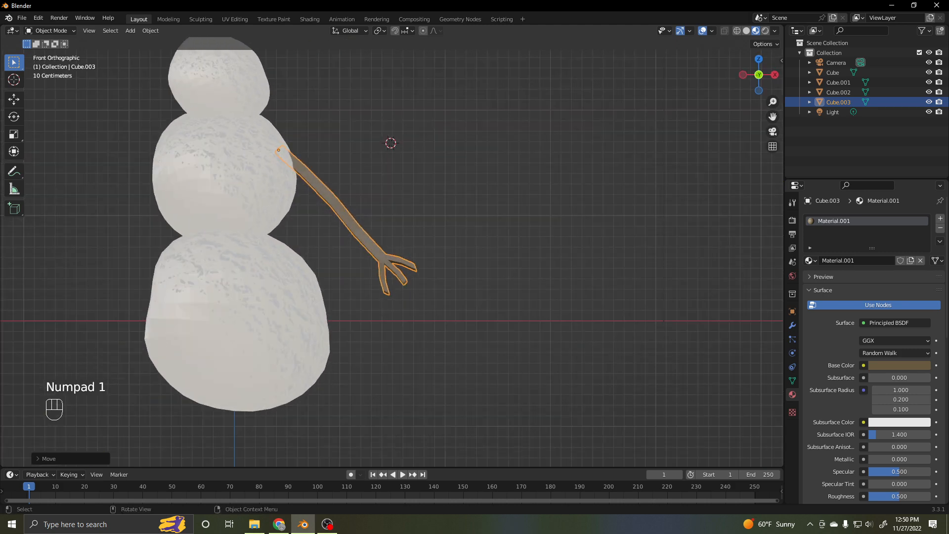
{"action": "middle_click_drag", "start_coordinate": [390, 143], "coordinate": [541, 149], "text": "shift"}
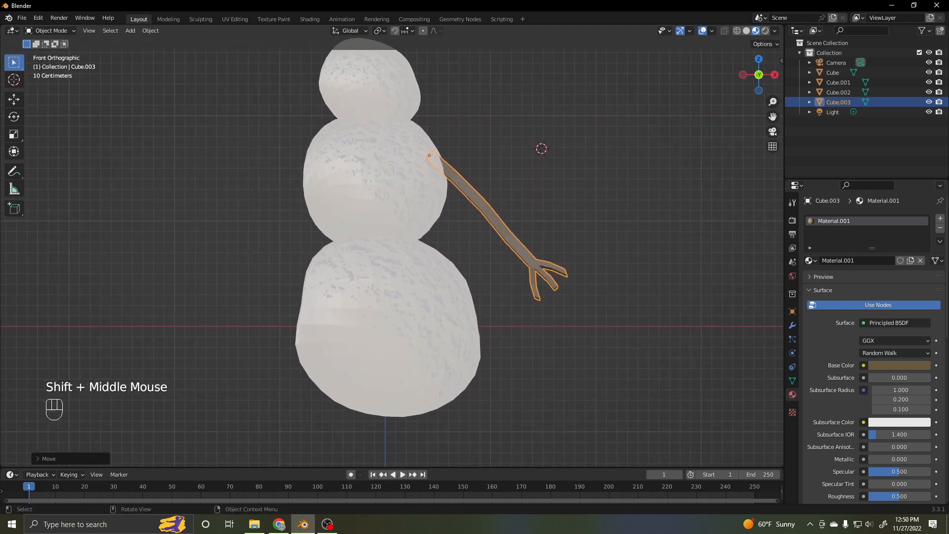
{"action": "key", "text": "shift+d"}
{"action": "left_click", "coordinate": [284, 147]}
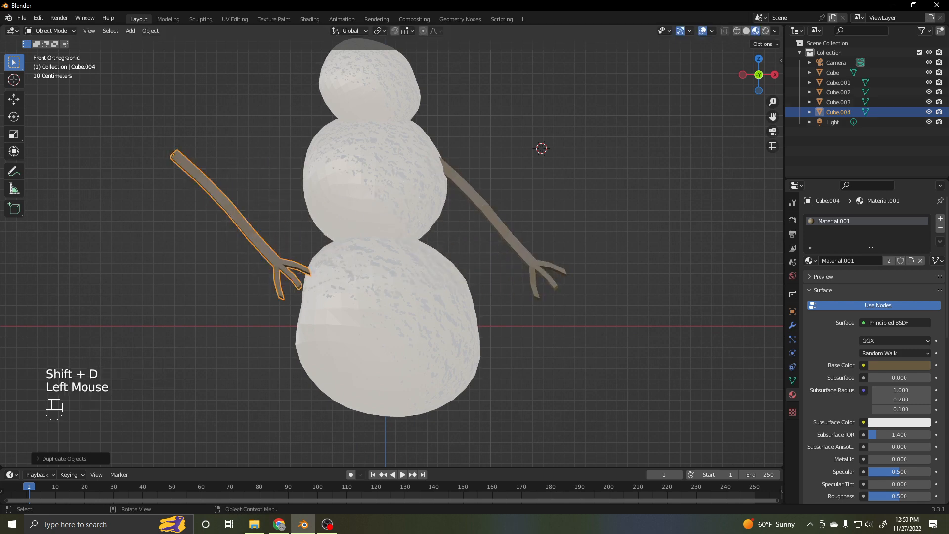
Rotate the duplicated arm about 77° so it points outward, and move its upper end into the middle ball's free side.
{"action": "key", "text": "r"}
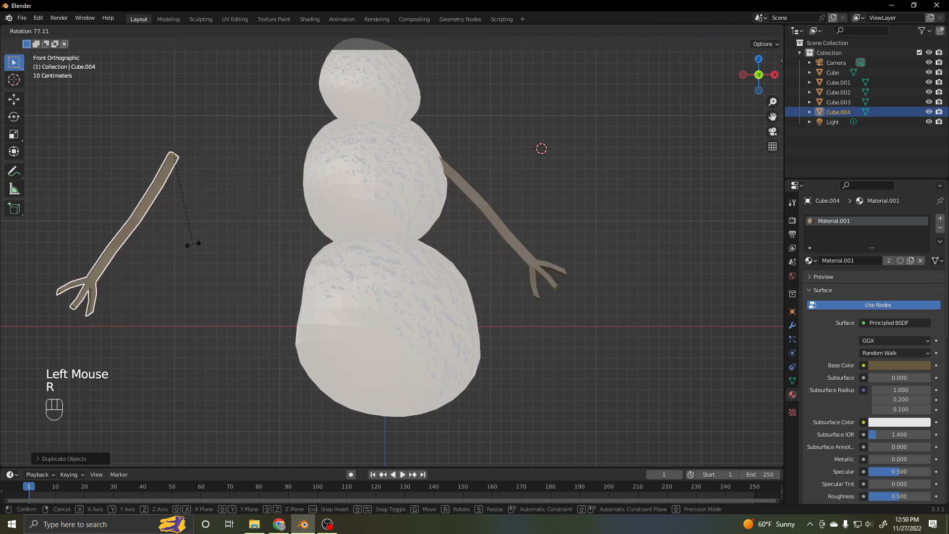
{"action": "left_click", "coordinate": [190, 240]}
{"action": "key", "text": "g"}
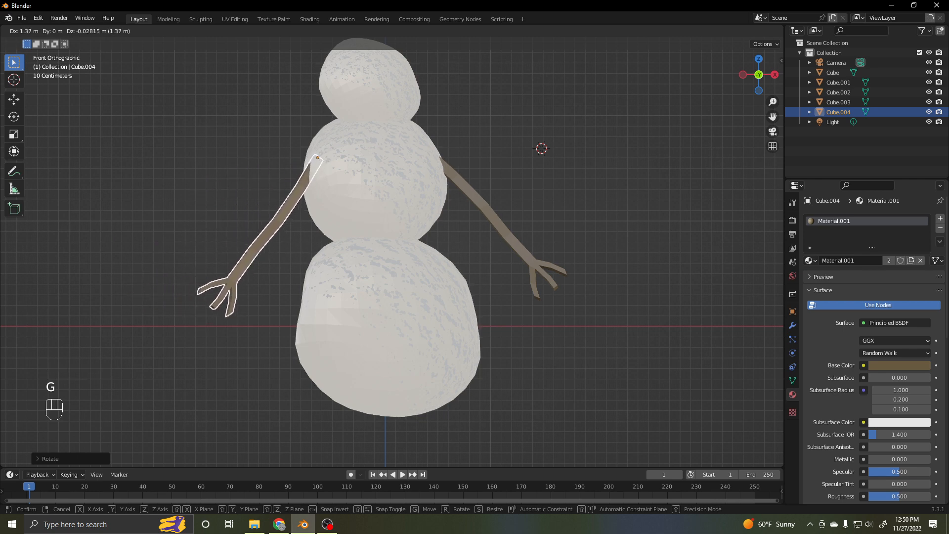
{"action": "left_click", "coordinate": [333, 246]}
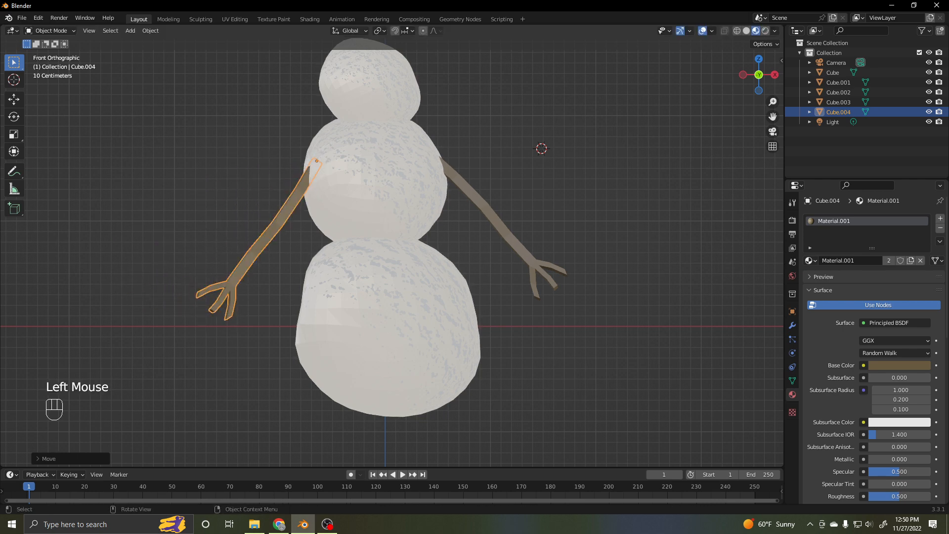
{"action": "left_click", "coordinate": [176, 298]}
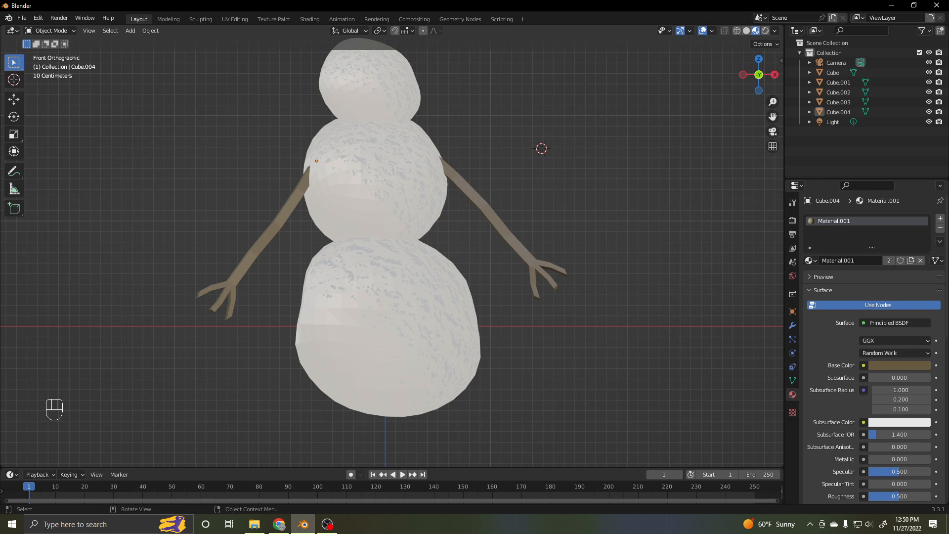
Parent the head ball to the middle ball using the Object parent type.
{"action": "left_click", "coordinate": [371, 87]}
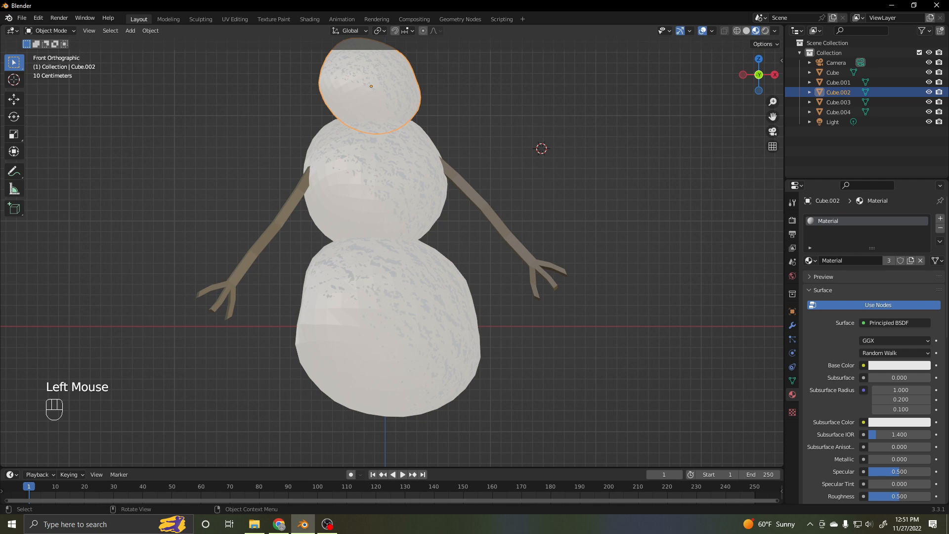
{"action": "left_click", "coordinate": [375, 183], "text": "shift"}
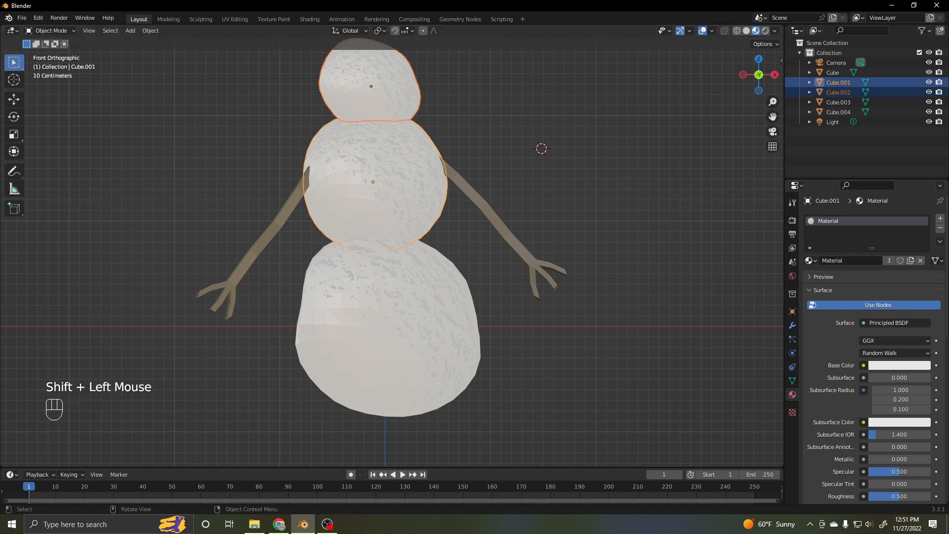
{"action": "left_click", "coordinate": [150, 31]}
{"action": "mouse_move", "coordinate": [163, 174]}
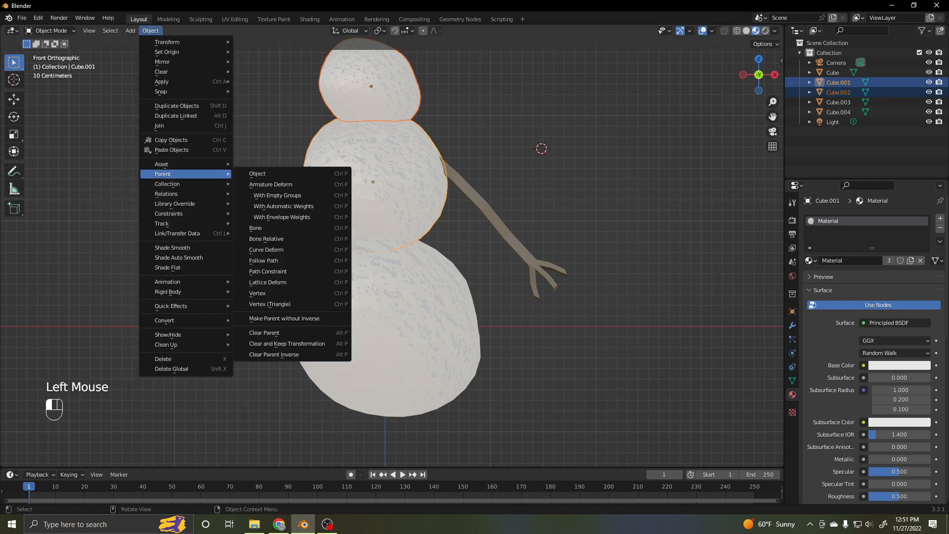
{"action": "left_click", "coordinate": [257, 174]}
Parent the middle ball to the bottom ball using the Object parent type.
{"action": "left_click", "coordinate": [374, 183]}
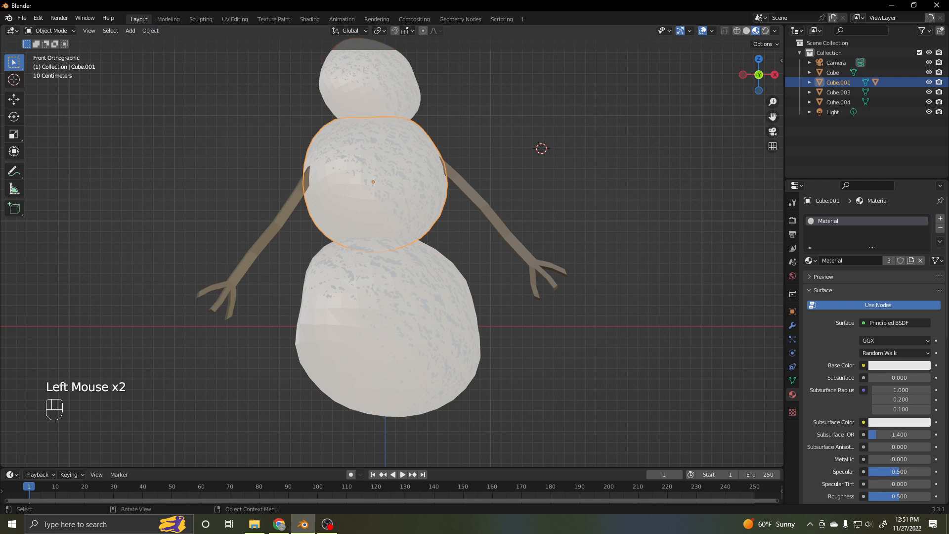
{"action": "left_click", "coordinate": [385, 326], "text": "shift"}
{"action": "left_click", "coordinate": [150, 30]}
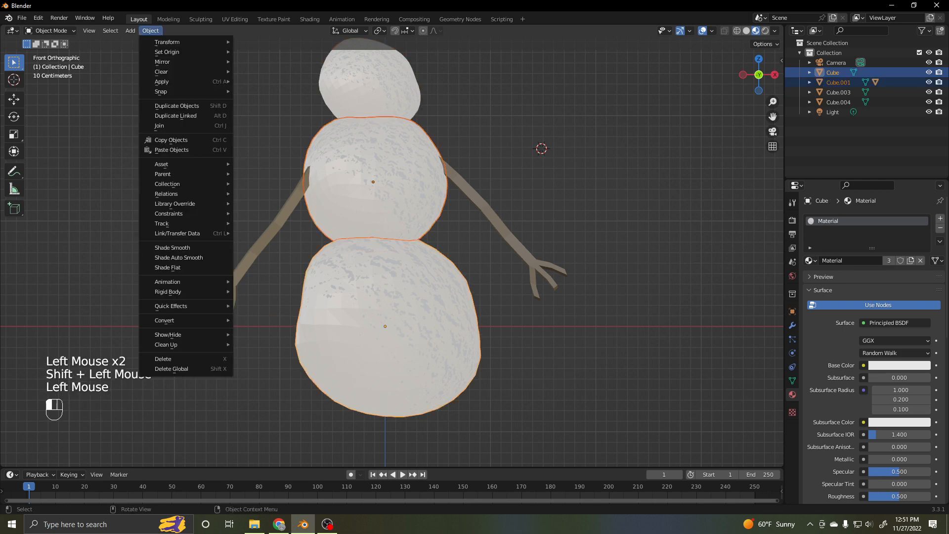
{"action": "mouse_move", "coordinate": [163, 164]}
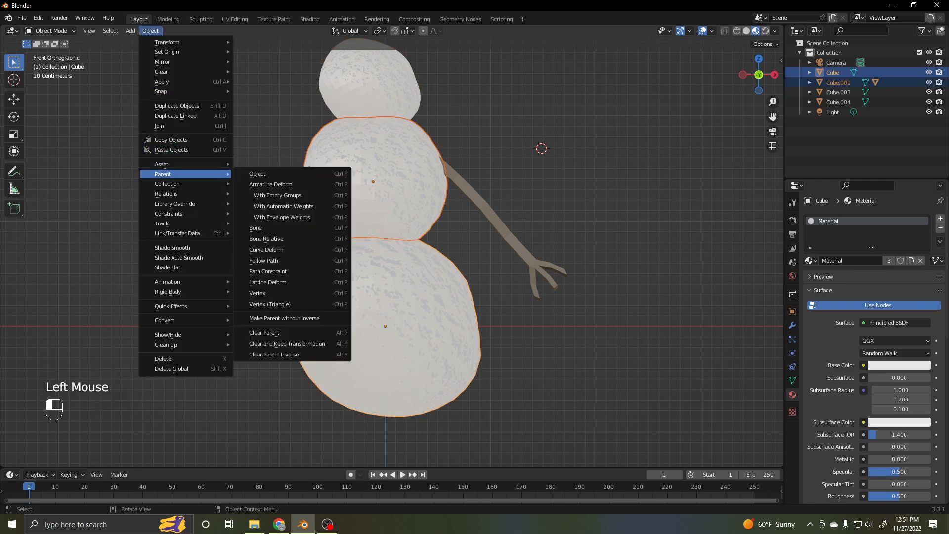
{"action": "left_click", "coordinate": [257, 174]}
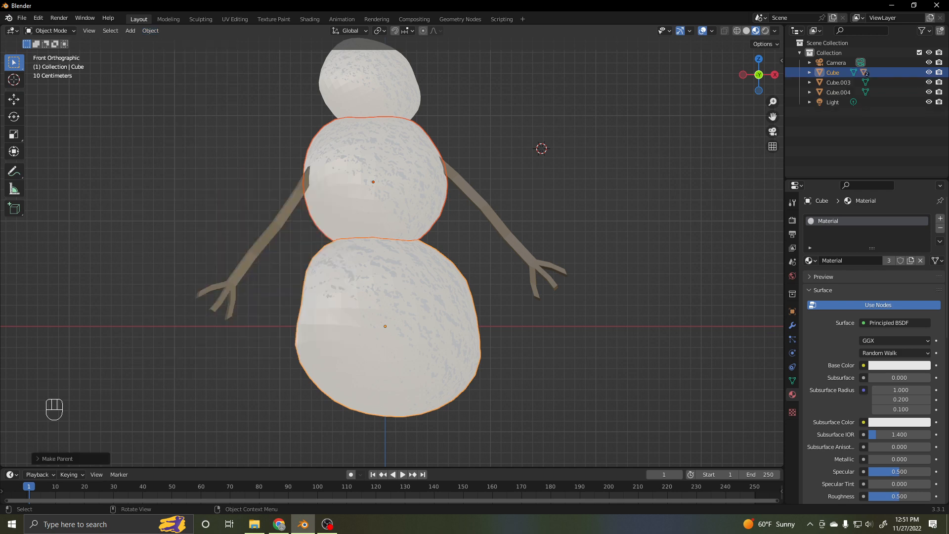
Parent the original arm (Cube.003) to the middle ball using the Object parent type.
{"action": "left_click", "coordinate": [487, 207]}
{"action": "left_click", "coordinate": [405, 190], "text": "shift"}
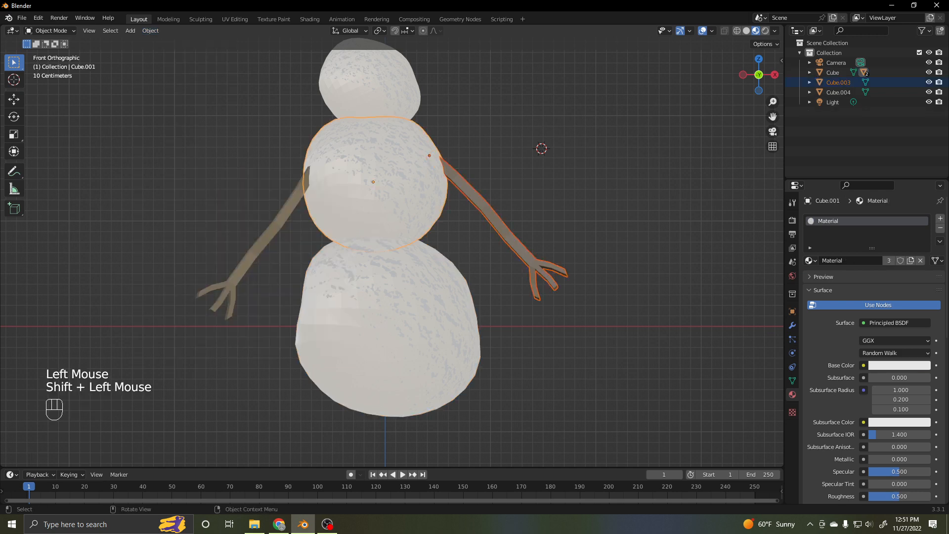
{"action": "left_click", "coordinate": [150, 30]}
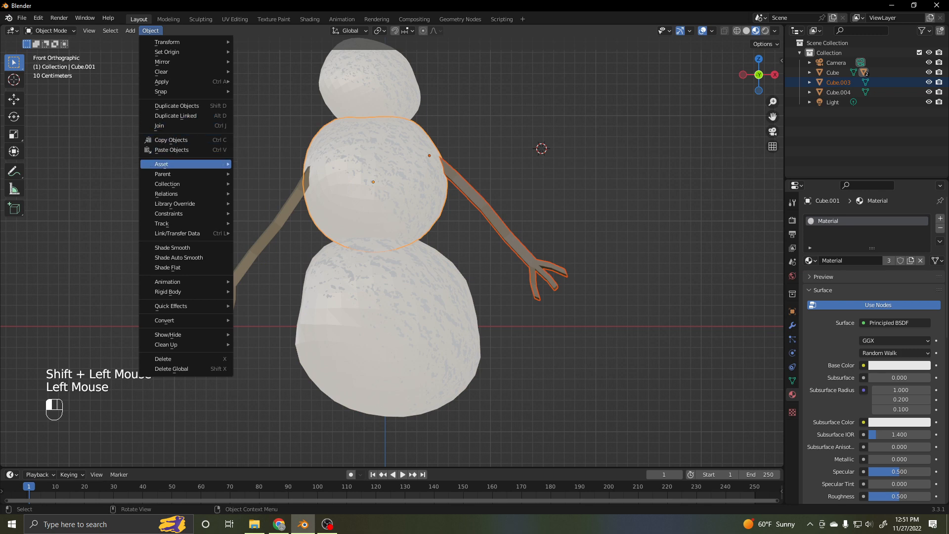
{"action": "mouse_move", "coordinate": [198, 174]}
{"action": "left_click", "coordinate": [257, 173]}
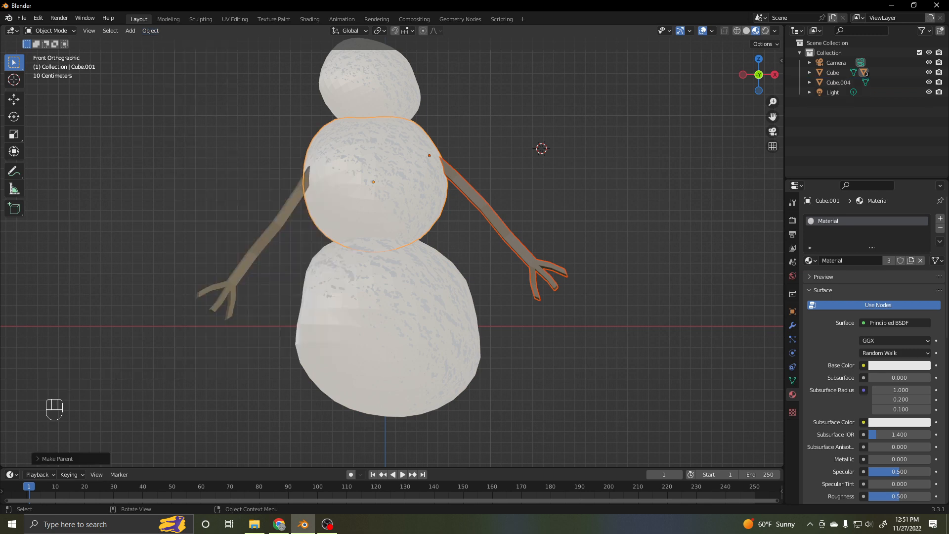
Parent the duplicated arm (Cube.004) to the middle ball using the Object parent type.
{"action": "left_click", "coordinate": [280, 218]}
{"action": "left_click", "coordinate": [346, 197], "text": "shift"}
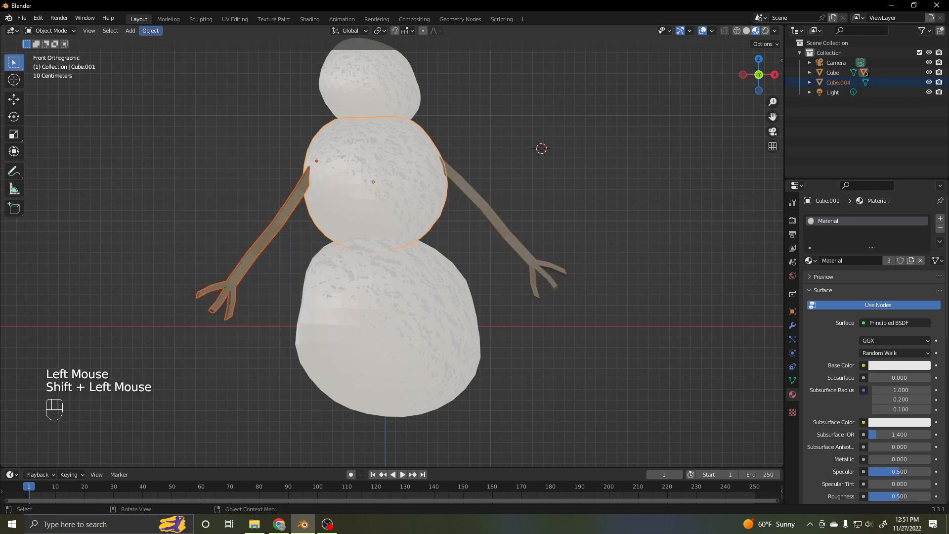
{"action": "left_click", "coordinate": [150, 31]}
{"action": "mouse_move", "coordinate": [188, 163]}
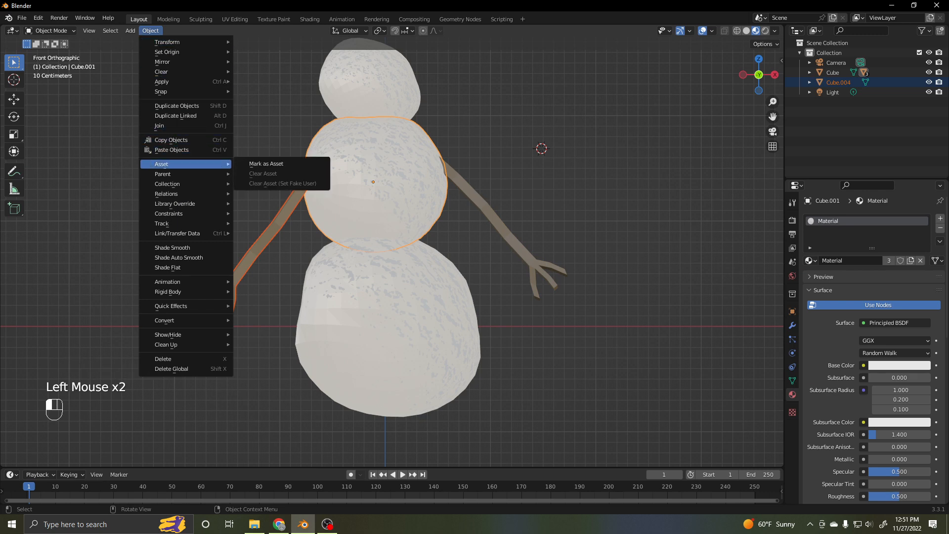
{"action": "mouse_move", "coordinate": [163, 174]}
{"action": "left_click", "coordinate": [257, 173]}
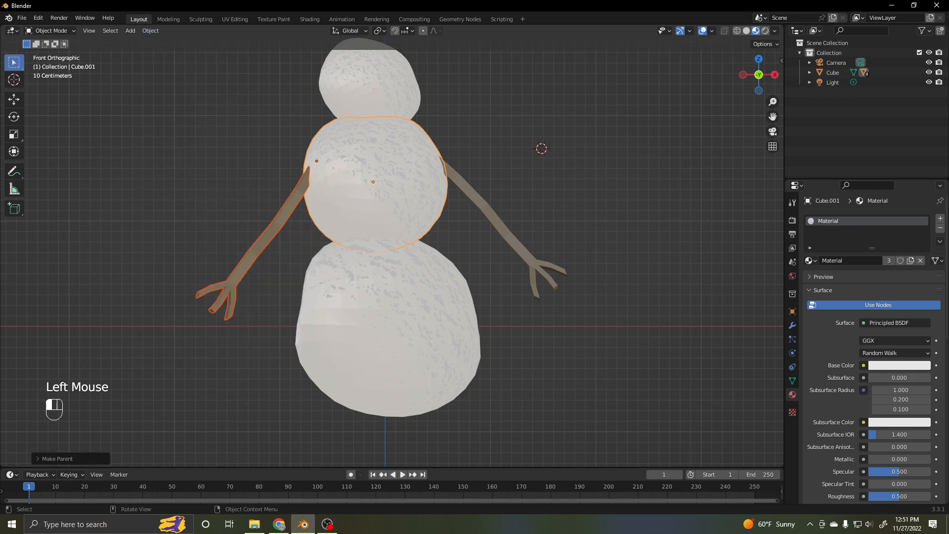
{"action": "left_click", "coordinate": [257, 173]}
Test the hierarchy by trial-rotating and trial-moving the bottom ball, cancelling both transforms.
{"action": "left_click", "coordinate": [385, 326]}
{"action": "key", "text": "r"}
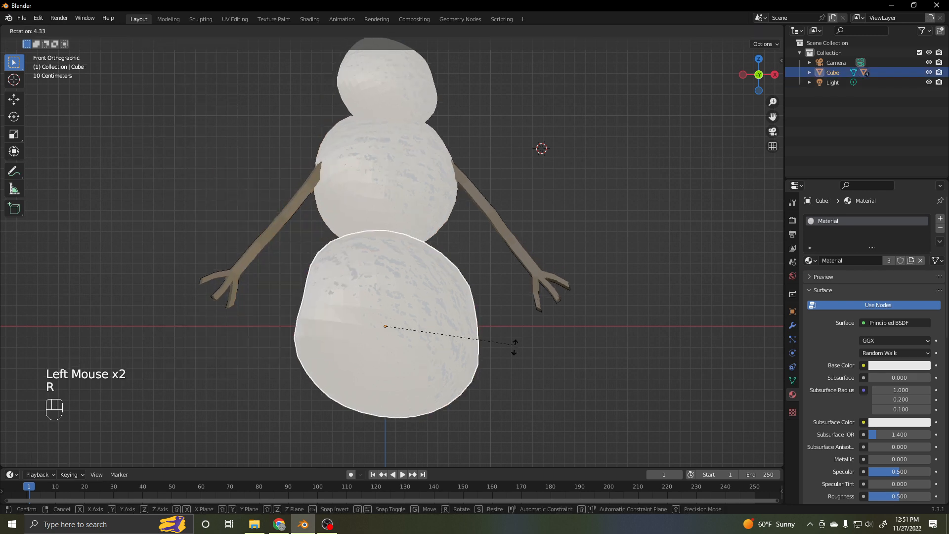
{"action": "right_click", "coordinate": [493, 338]}
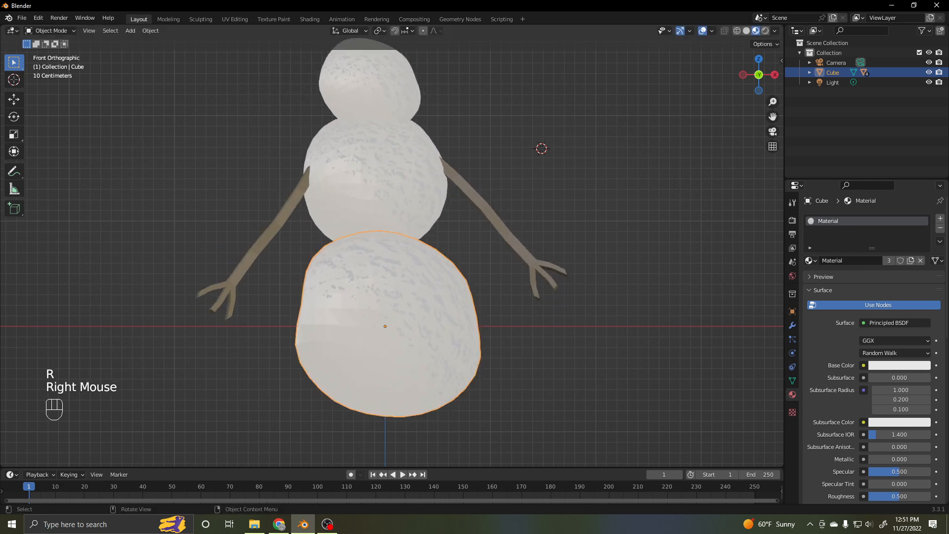
{"action": "key", "text": "g"}
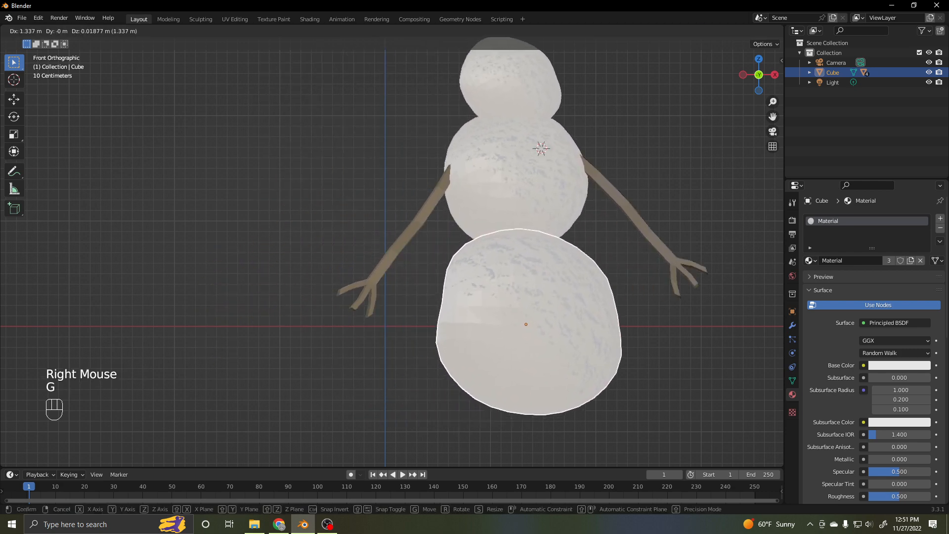
{"action": "right_click", "coordinate": [494, 337]}
Test-rotate the original arm (Cube.003) to roughly horizontal, trial-rotate the middle ball and cancel it, and undo the arm's rotation.
{"action": "left_click", "coordinate": [494, 217]}
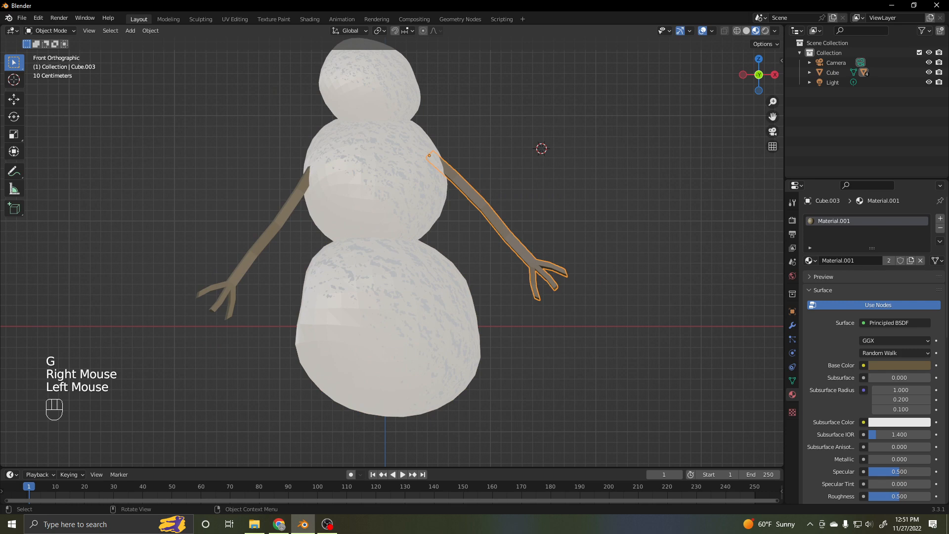
{"action": "key", "text": "r"}
{"action": "left_click", "coordinate": [528, 176]}
{"action": "left_click", "coordinate": [435, 191]}
{"action": "key", "text": "r"}
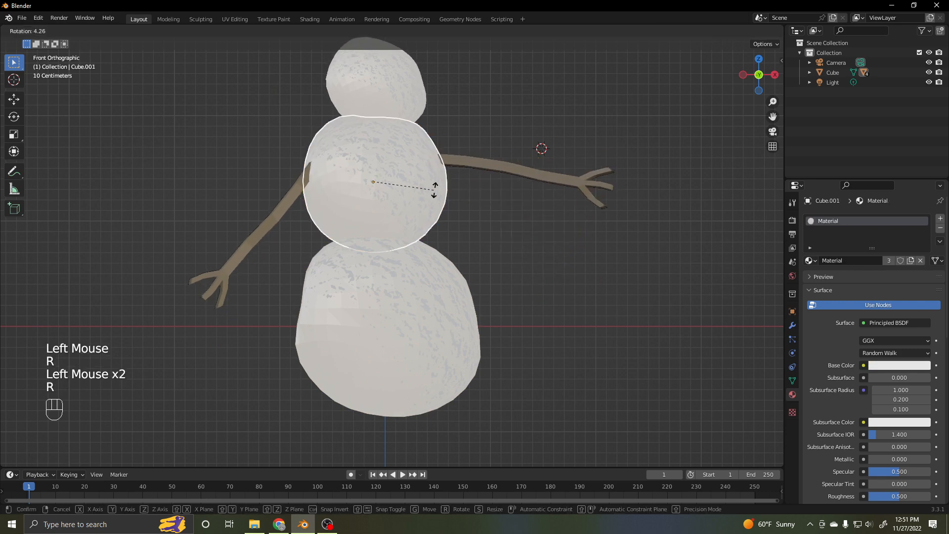
{"action": "right_click", "coordinate": [437, 197]}
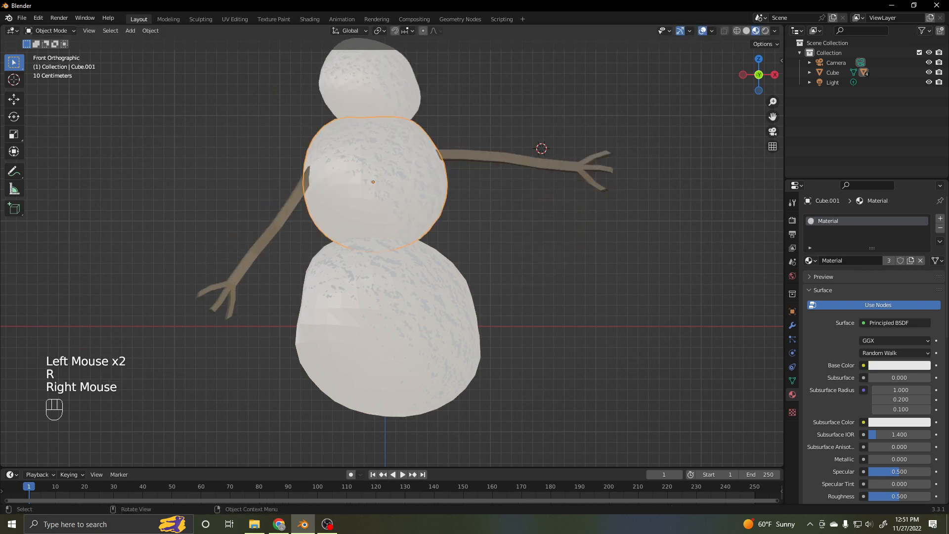
{"action": "key", "text": "ctrl+z"}
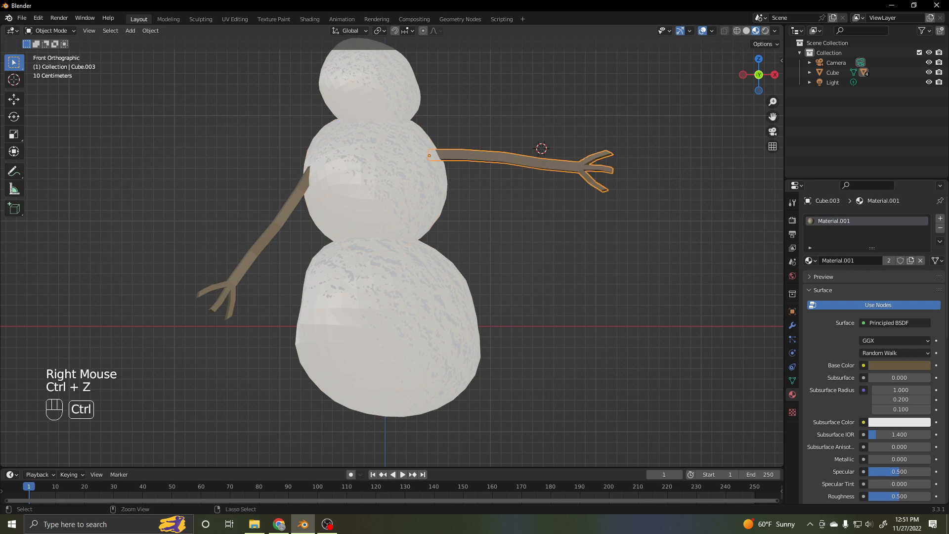
{"action": "key", "text": "ctrl+z"}
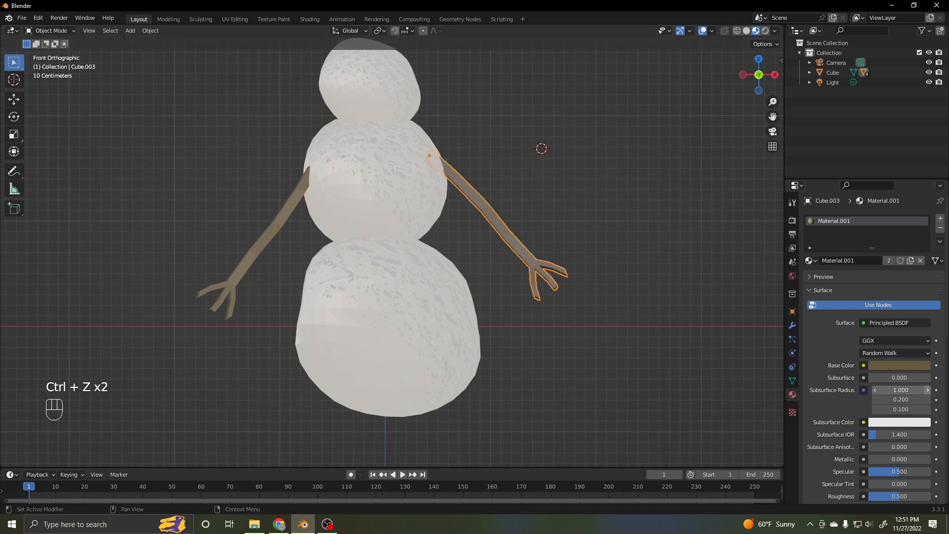